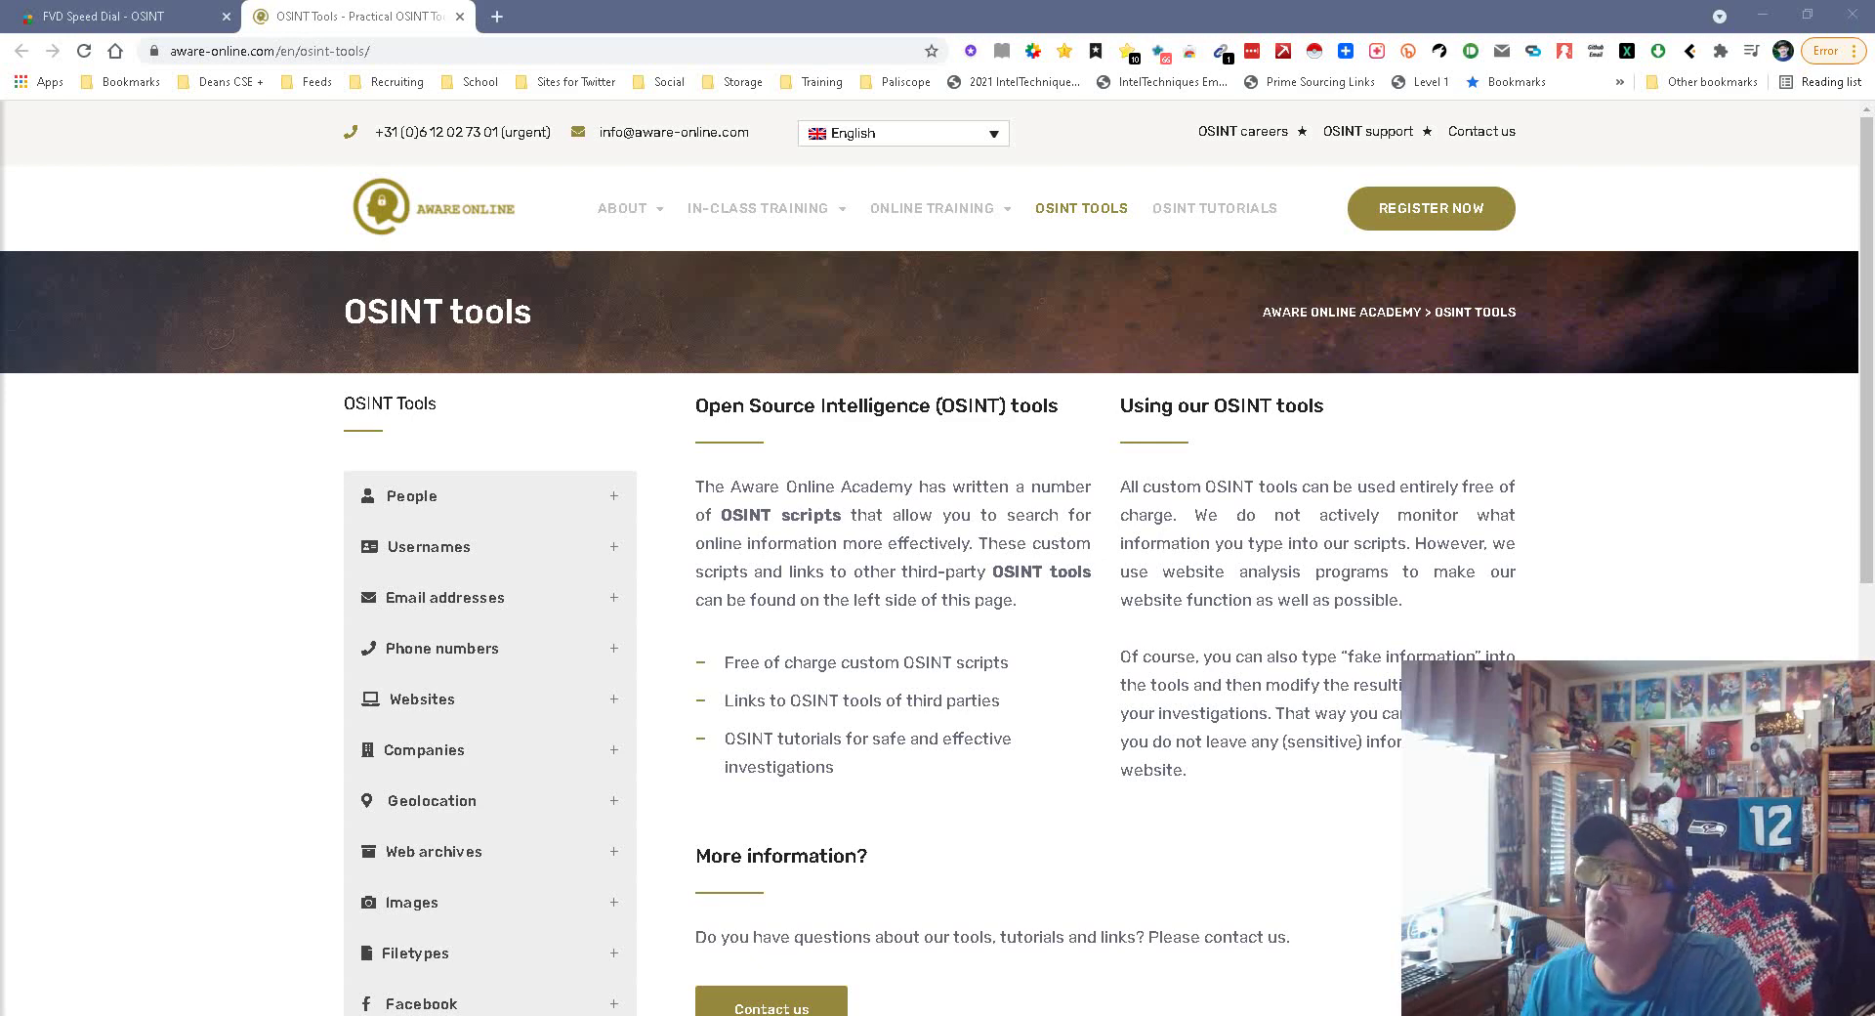
Step: Open the People search tool and scroll through its Google, Bing, Yandex and Baidu name searches
click(489, 495)
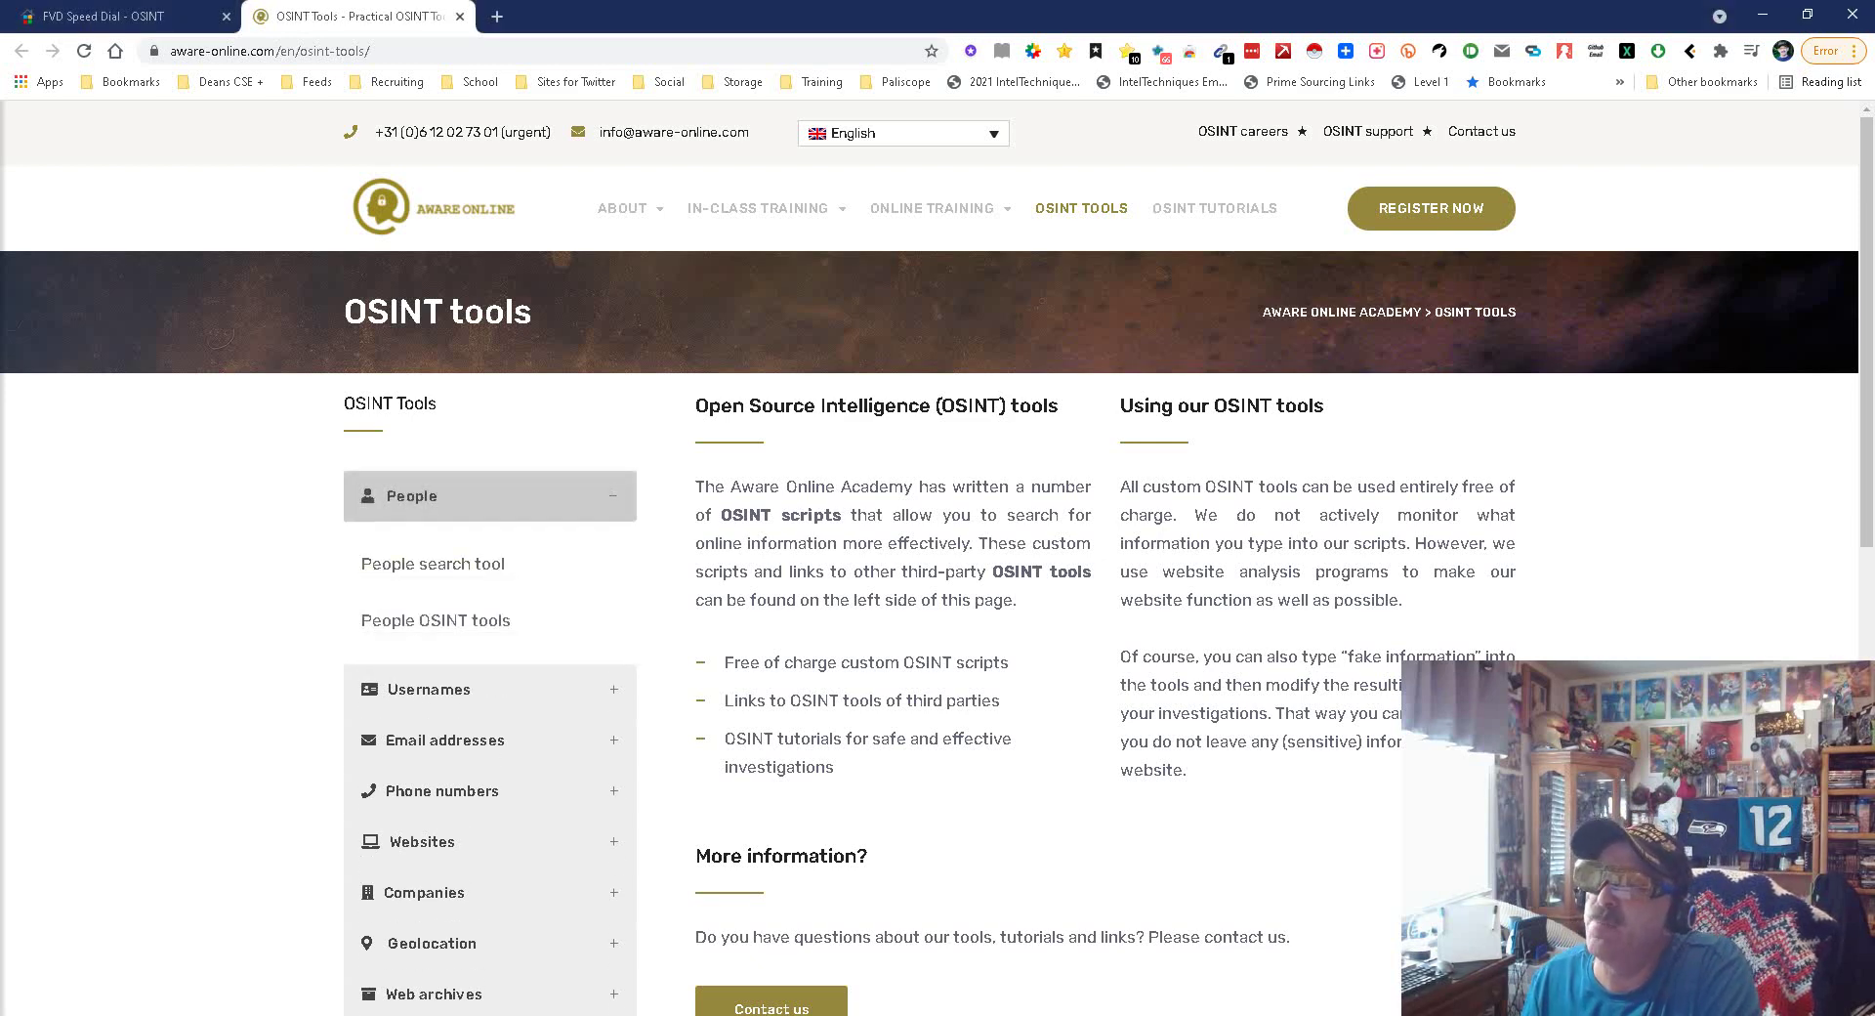
click(433, 564)
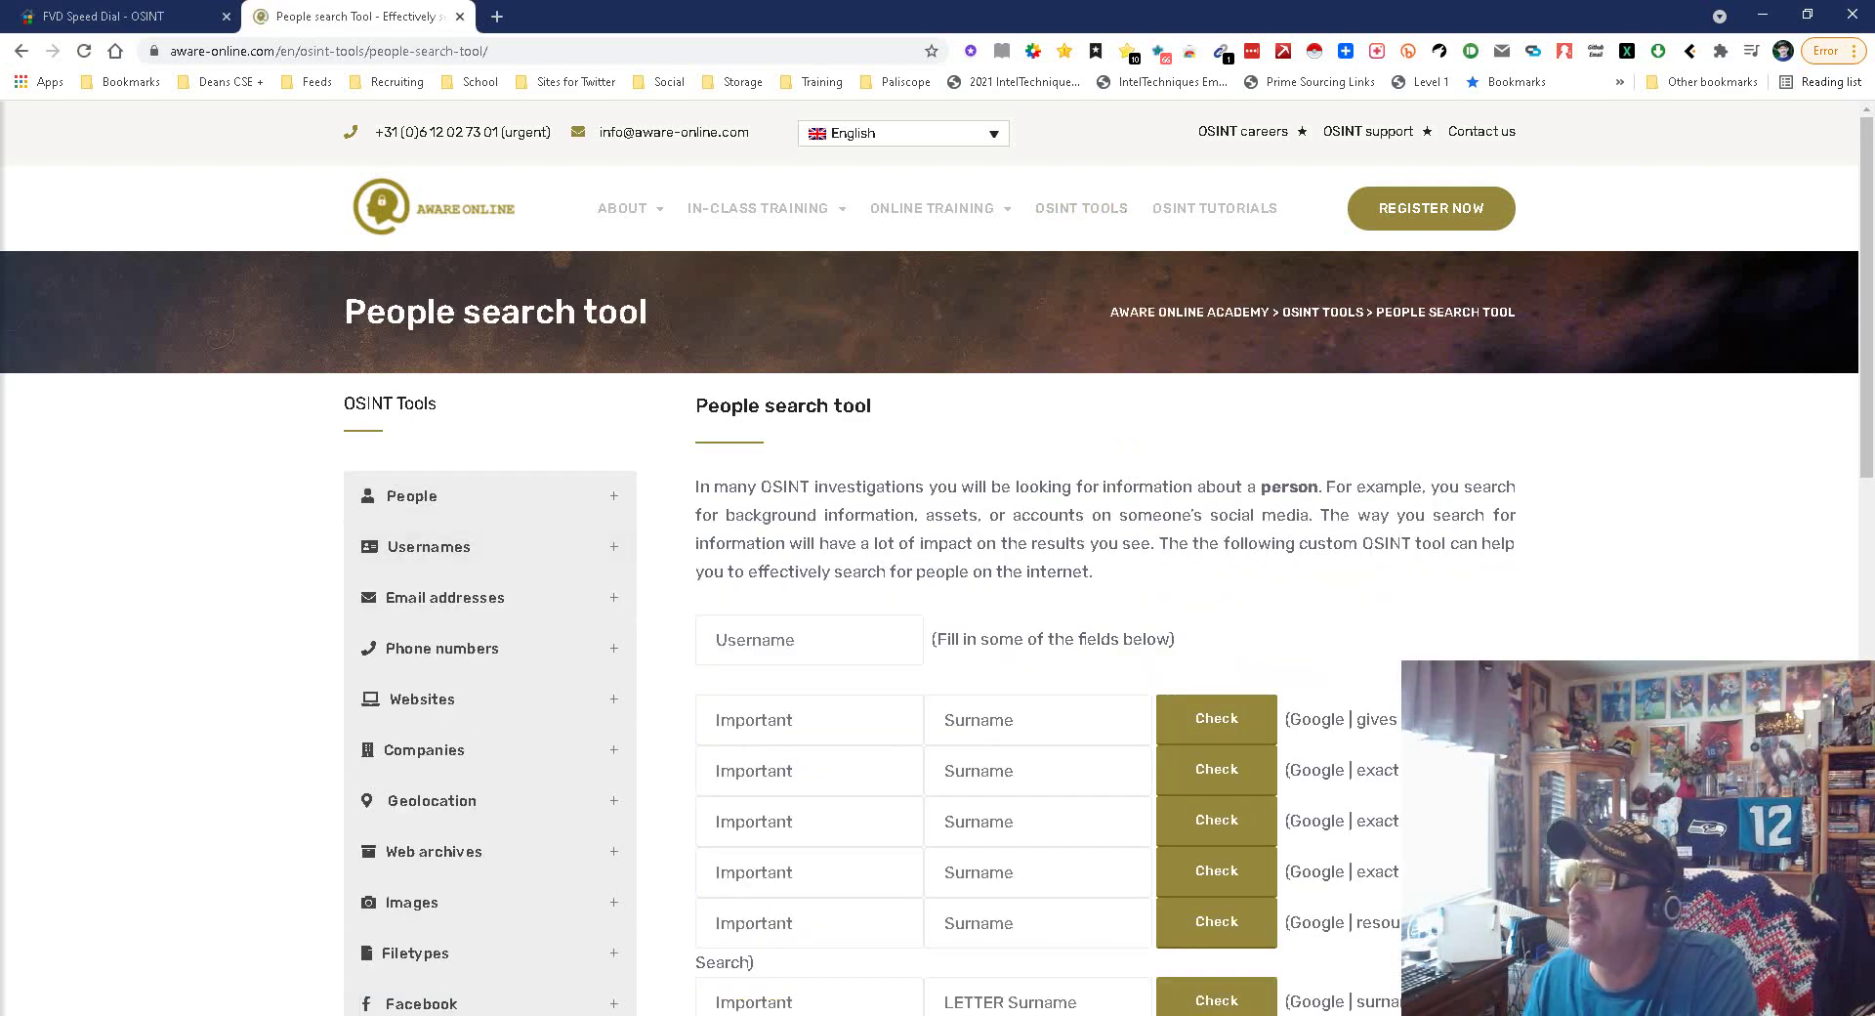
scroll(433, 563, down, 3)
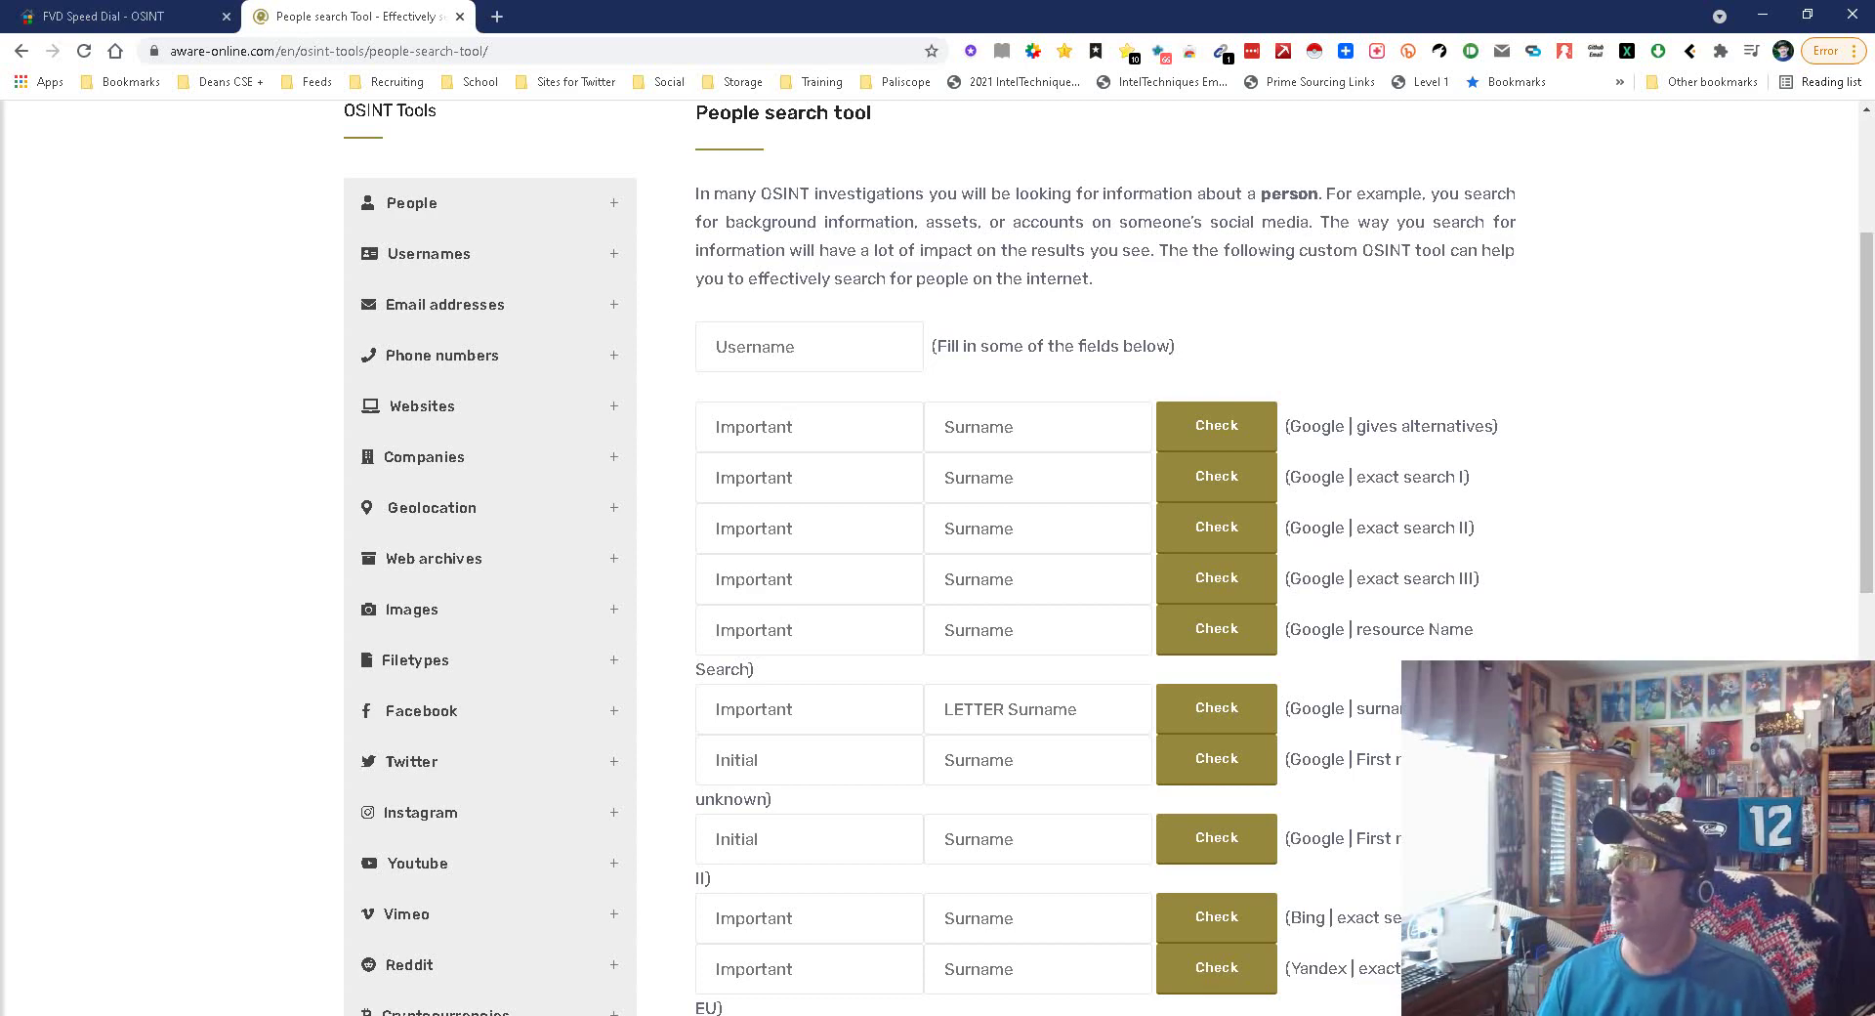
scroll(1217, 527, down, 1)
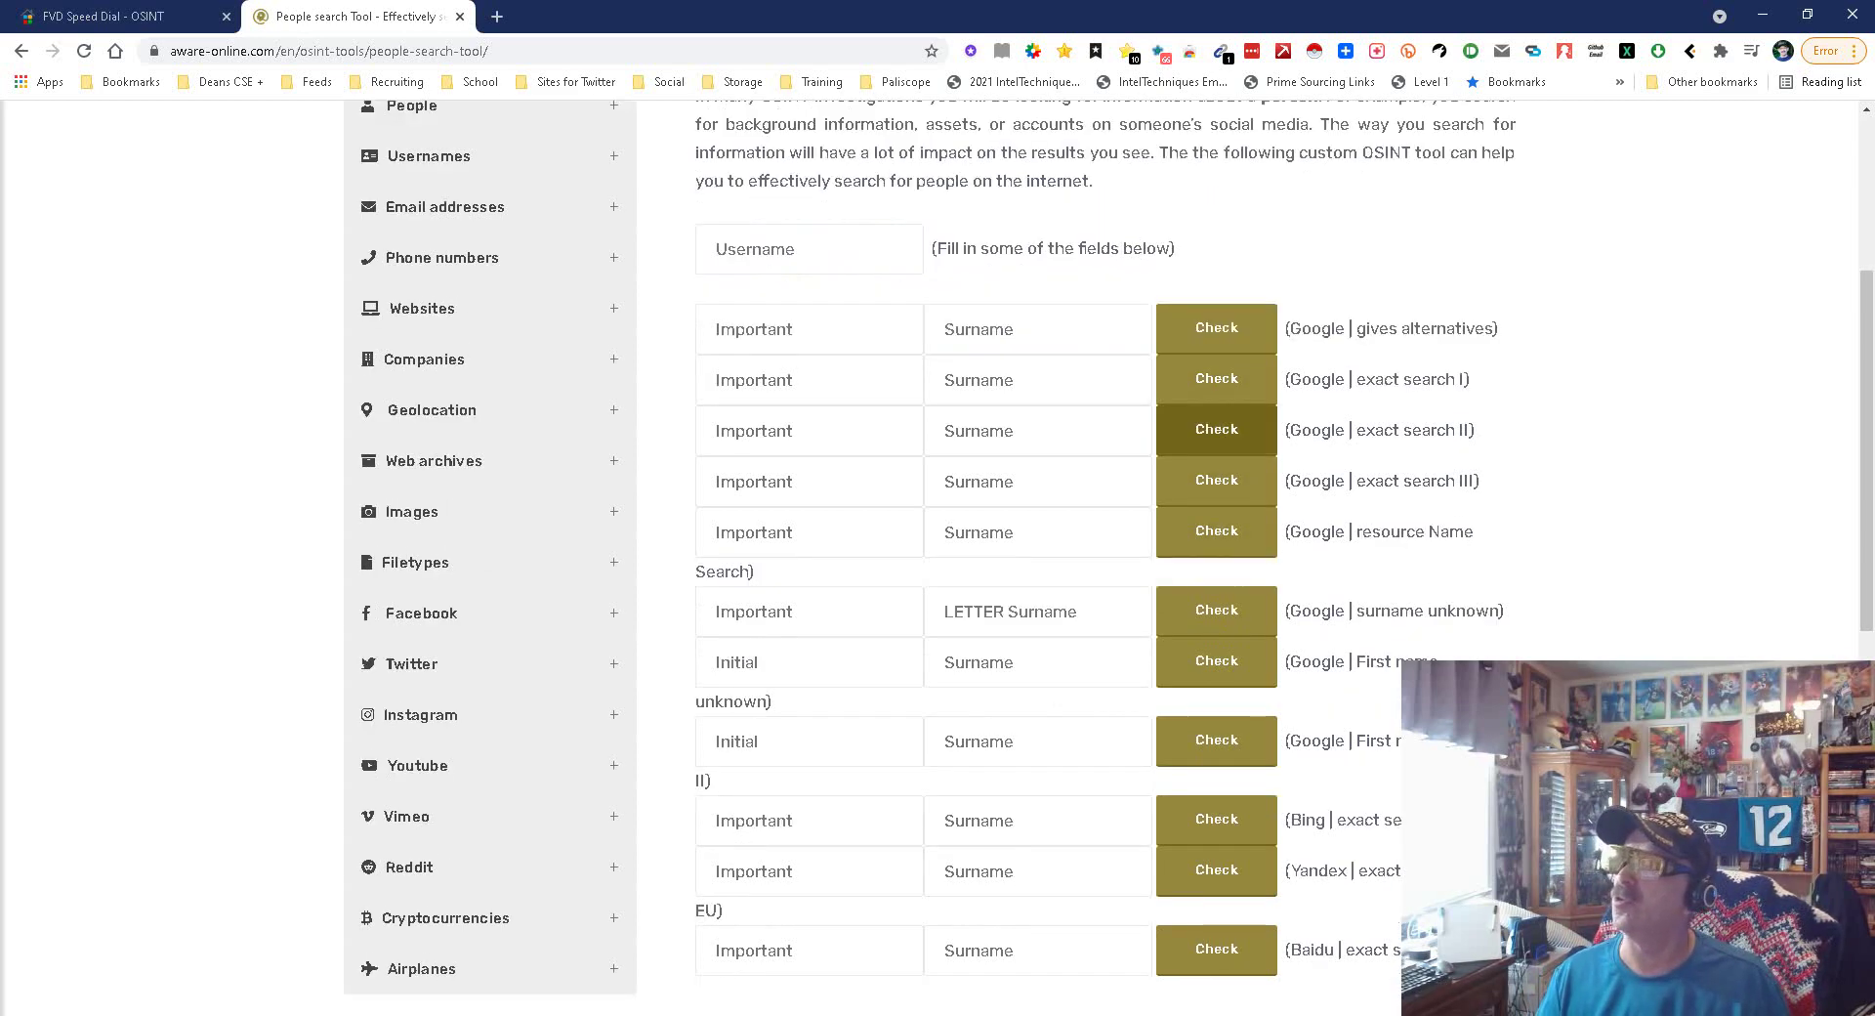
scroll(1217, 527, down, 3)
scroll(1217, 526, down, 3)
scroll(1217, 532, up, 6)
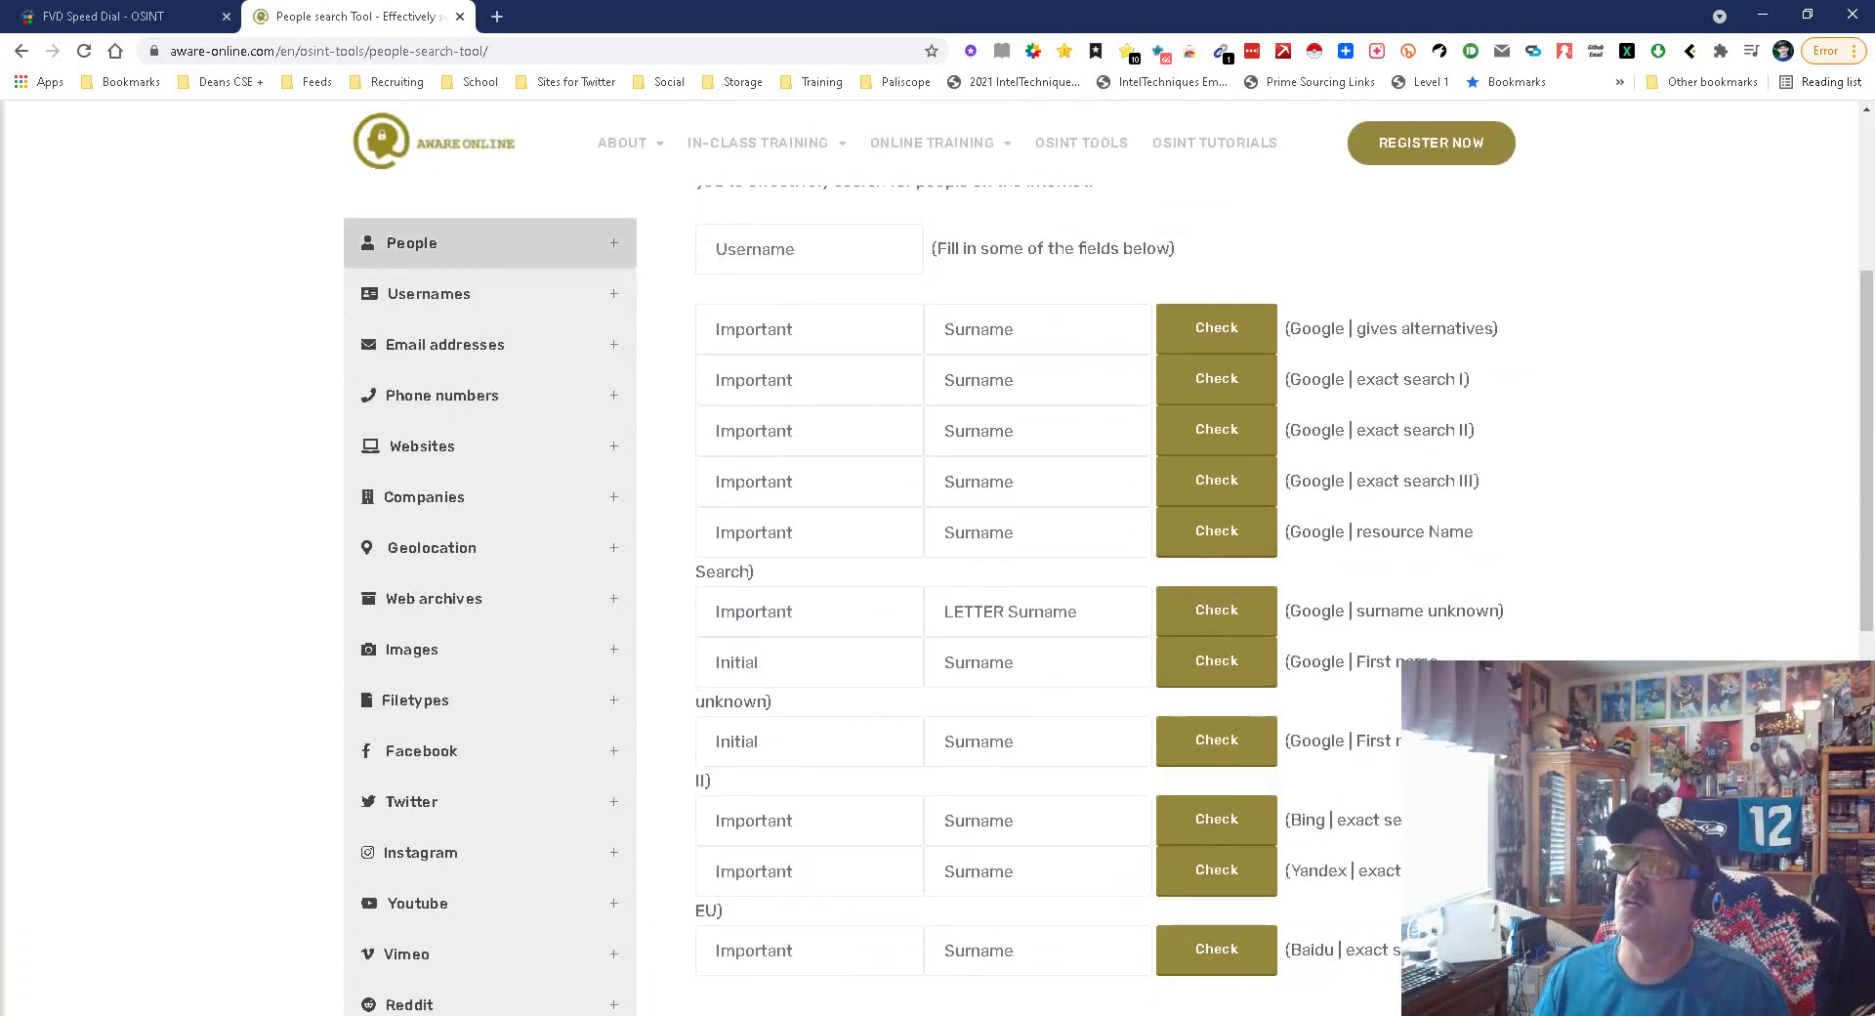
click(411, 242)
Step: Open the People OSINT tools list and browse Pipl, Spokeo, ThatsThem, Yasni and Zaba Search
click(435, 368)
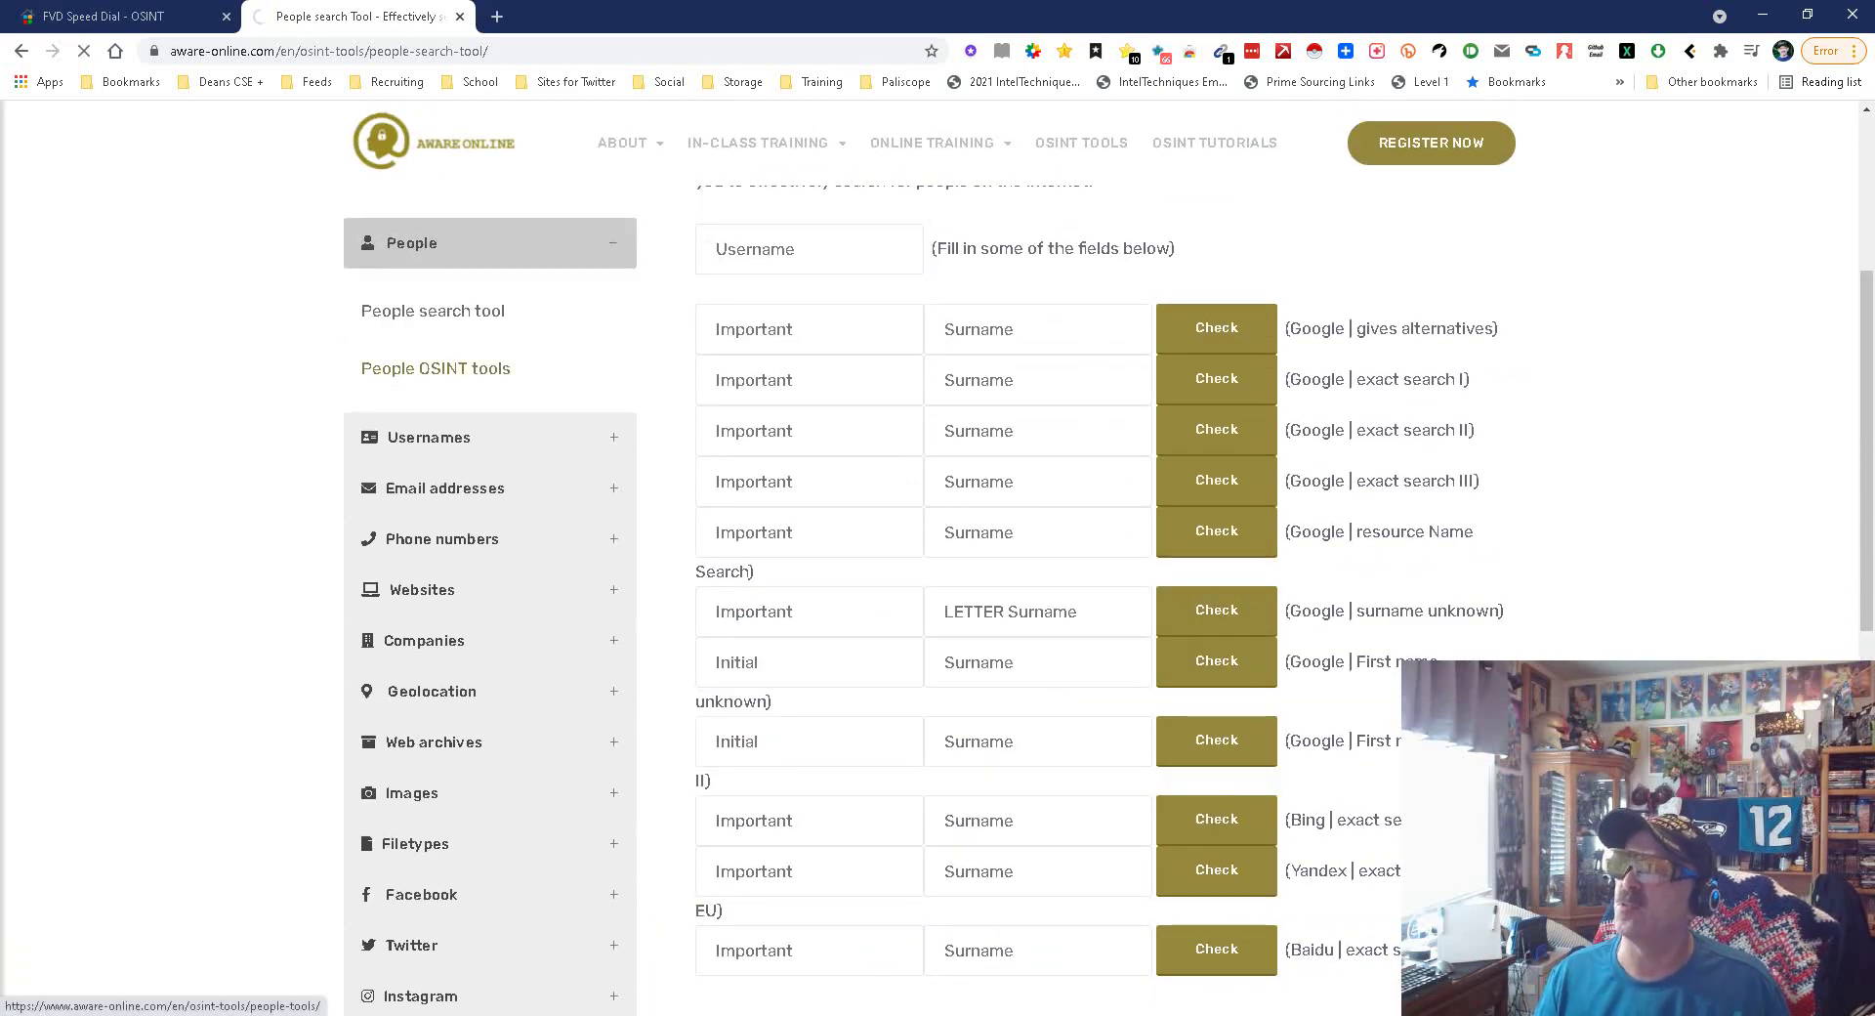
scroll(938, 557, down, 2)
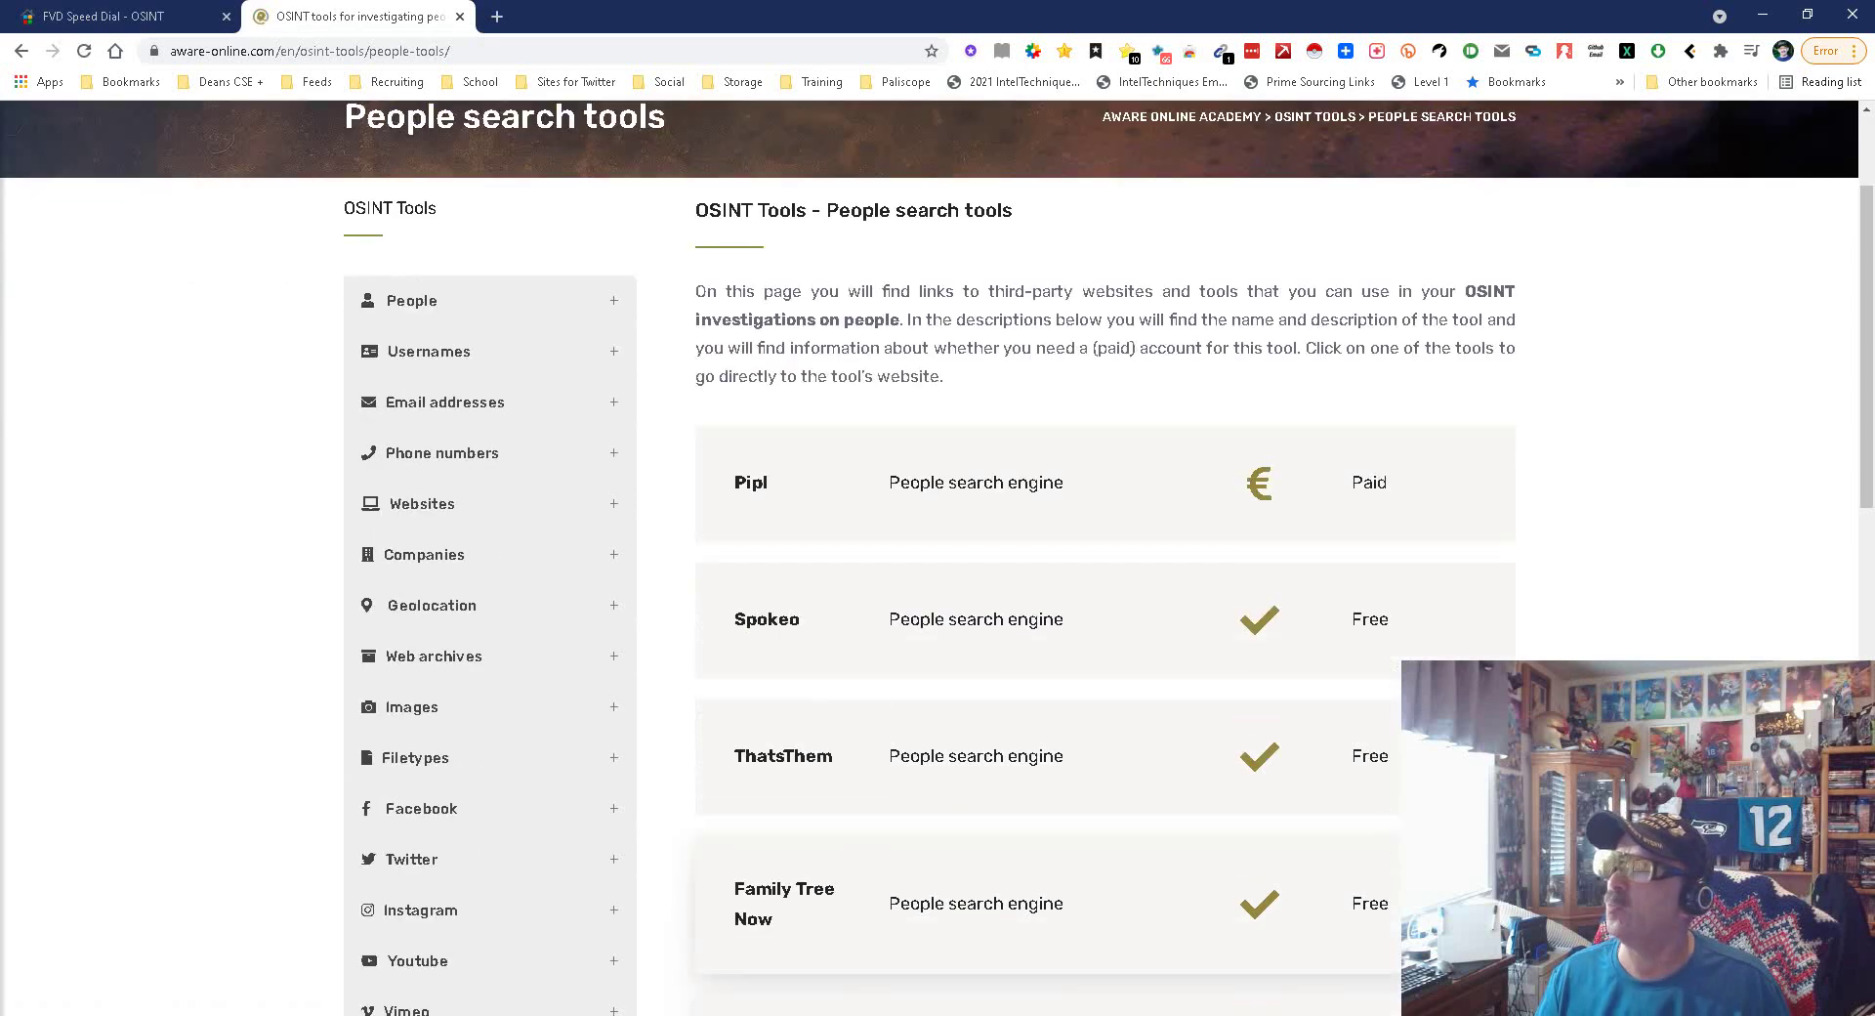
scroll(938, 557, down, 3)
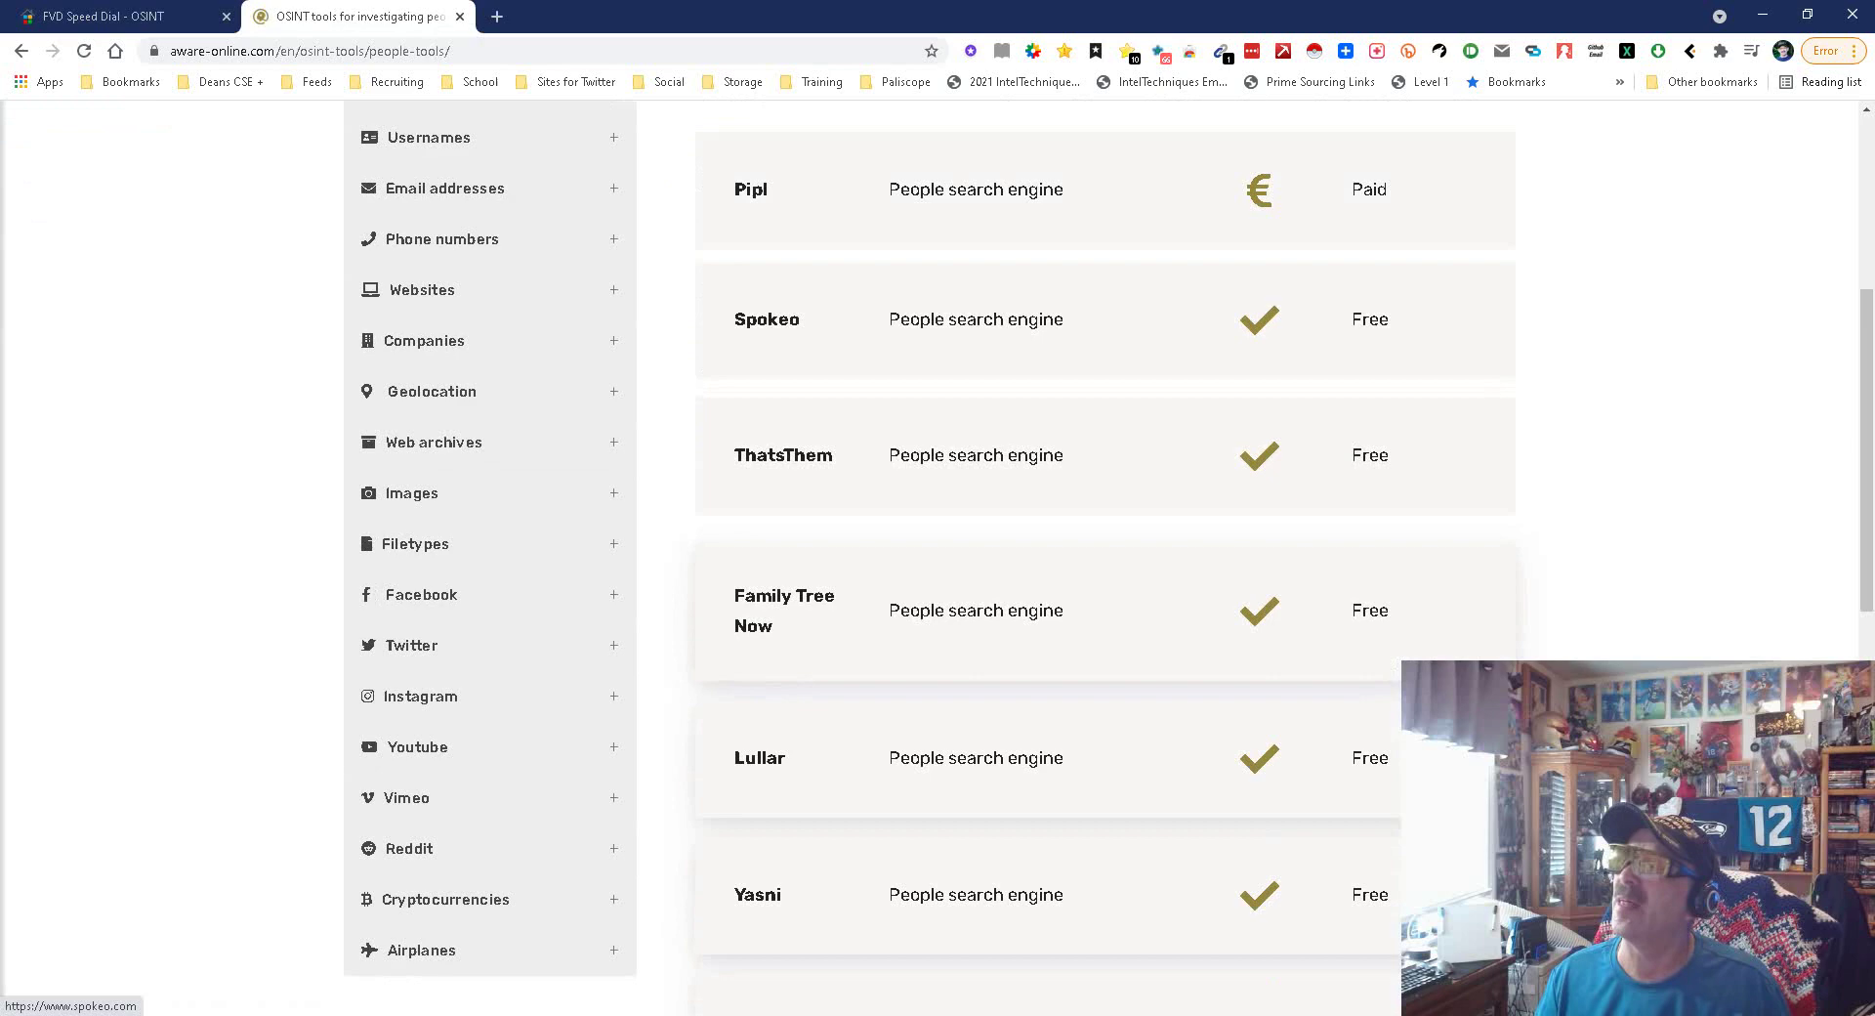
scroll(1104, 556, down, 6)
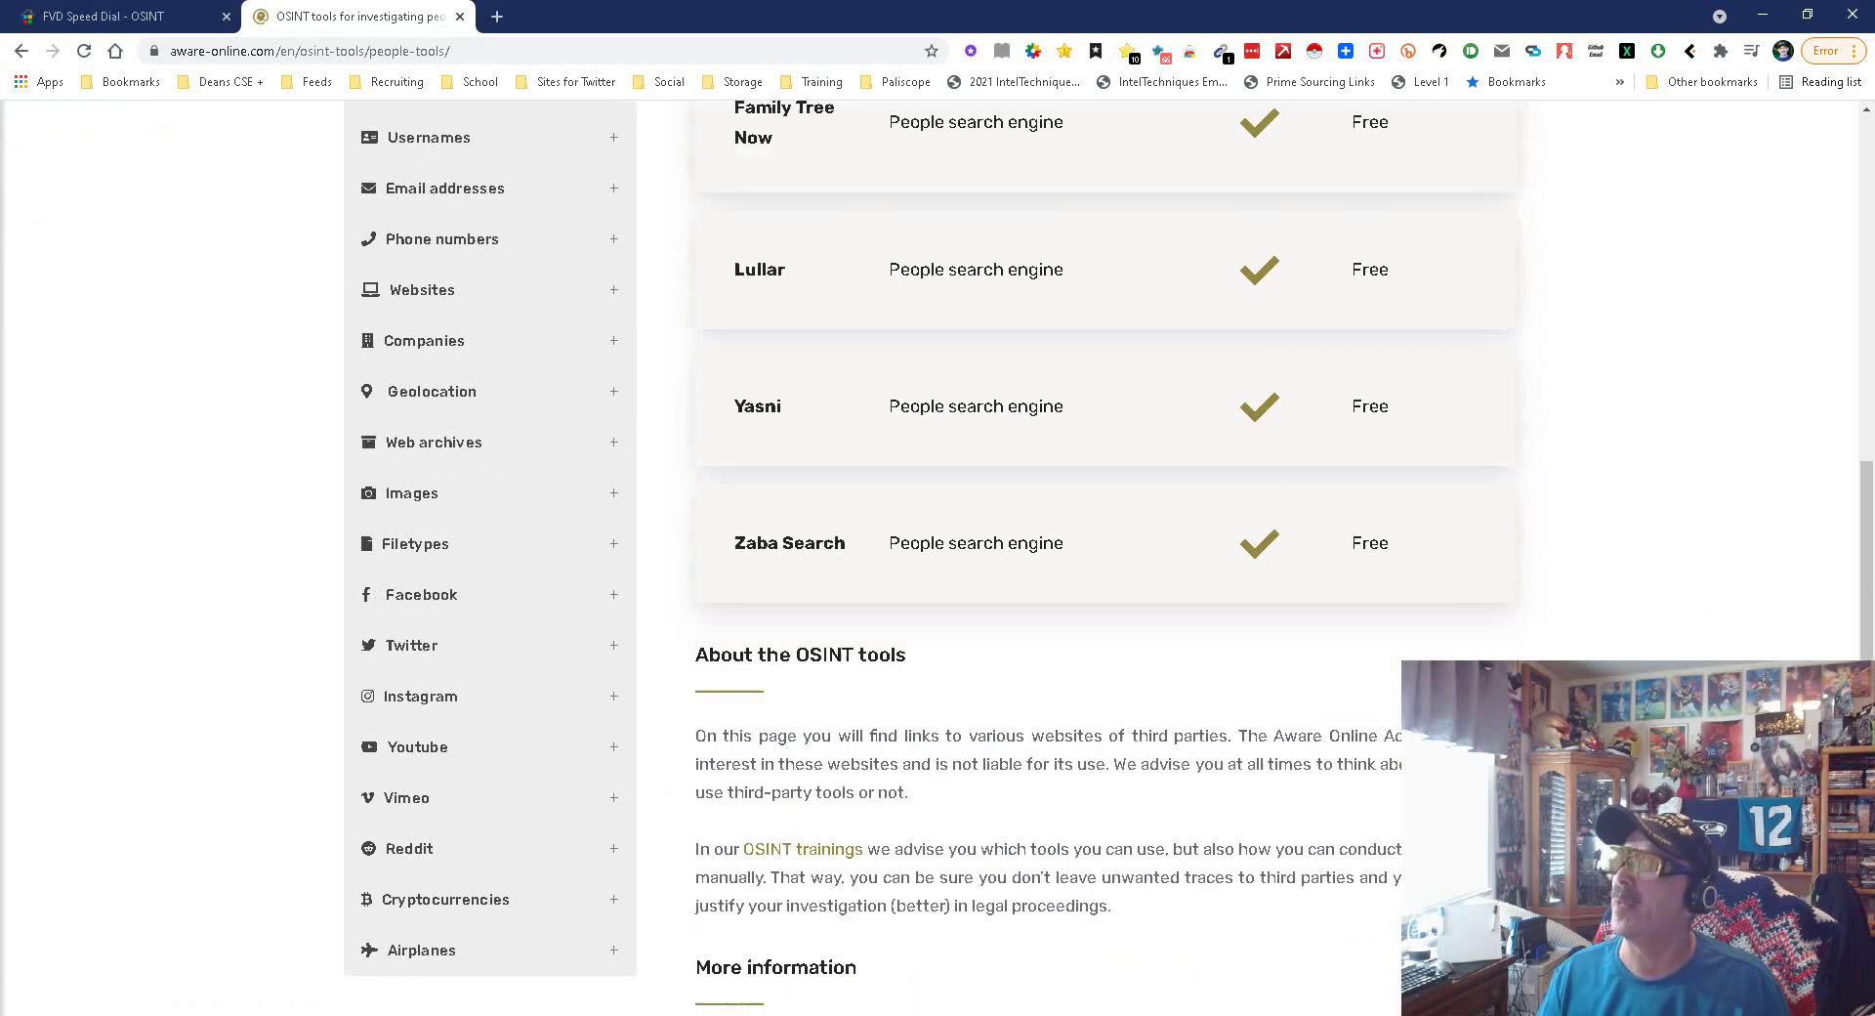
scroll(1104, 556, up, 4)
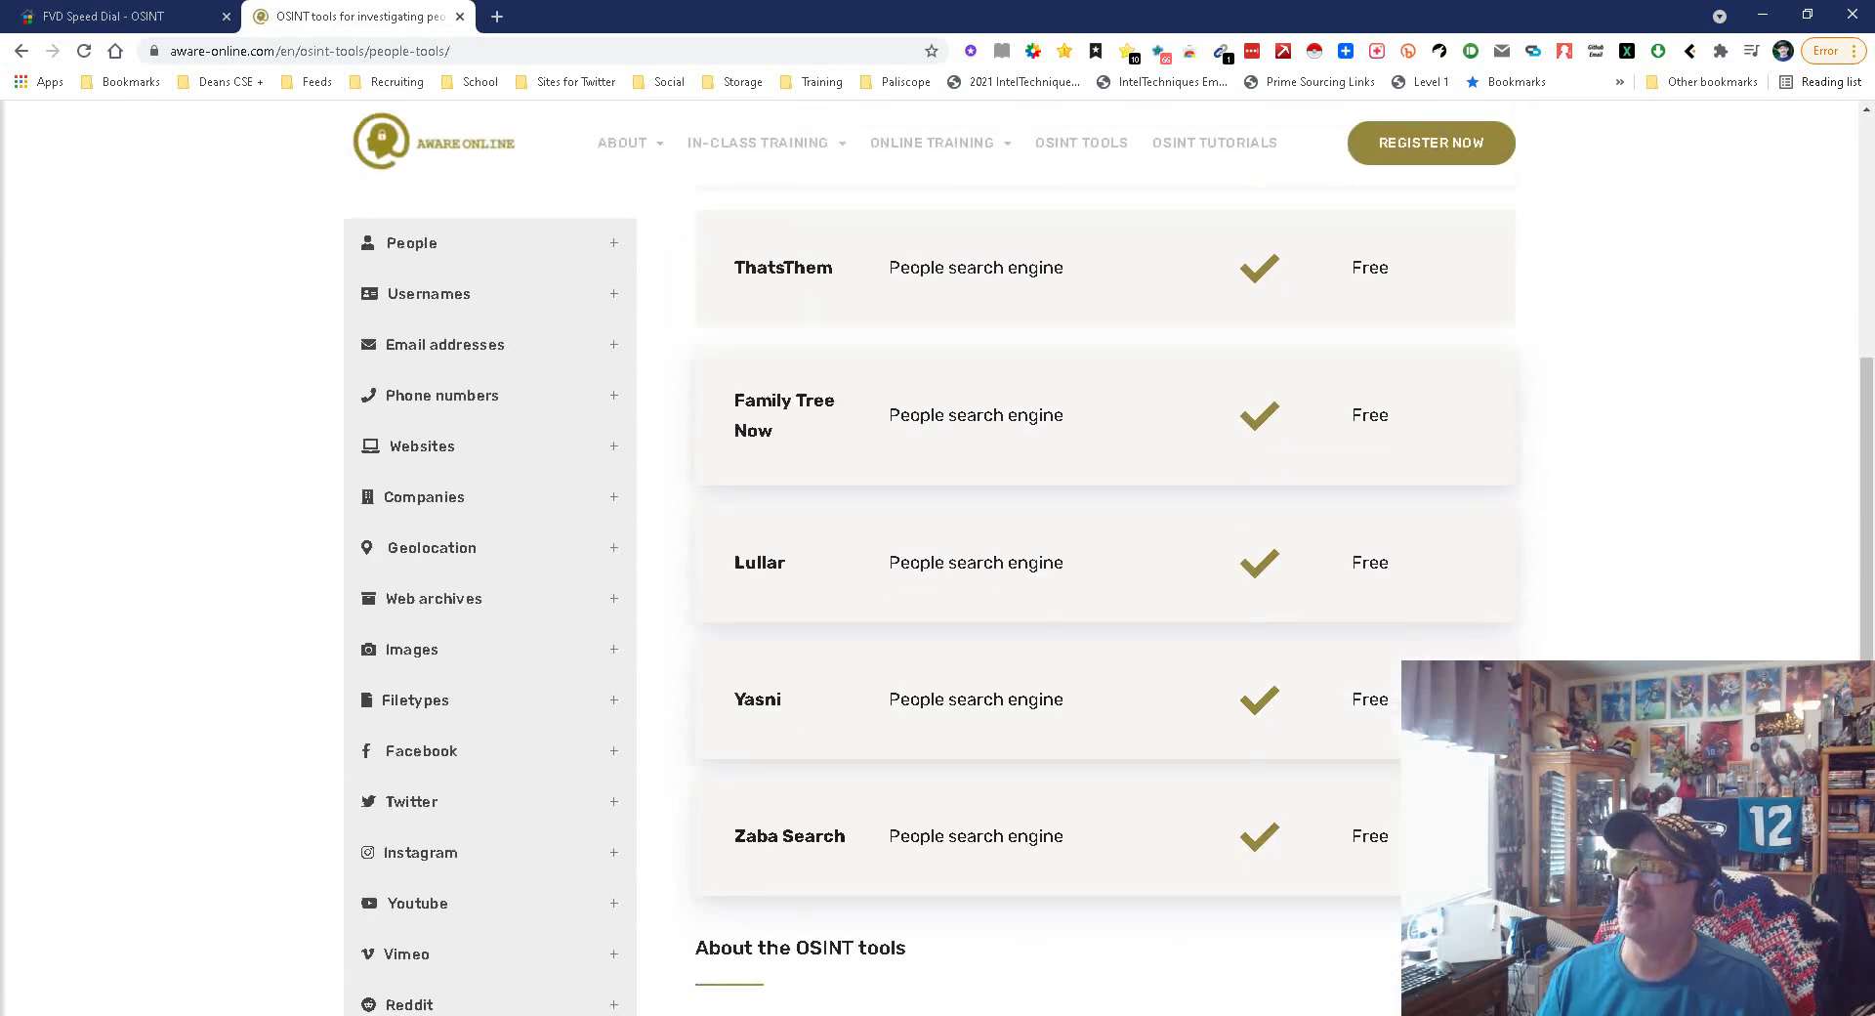
scroll(1104, 449, up, 2)
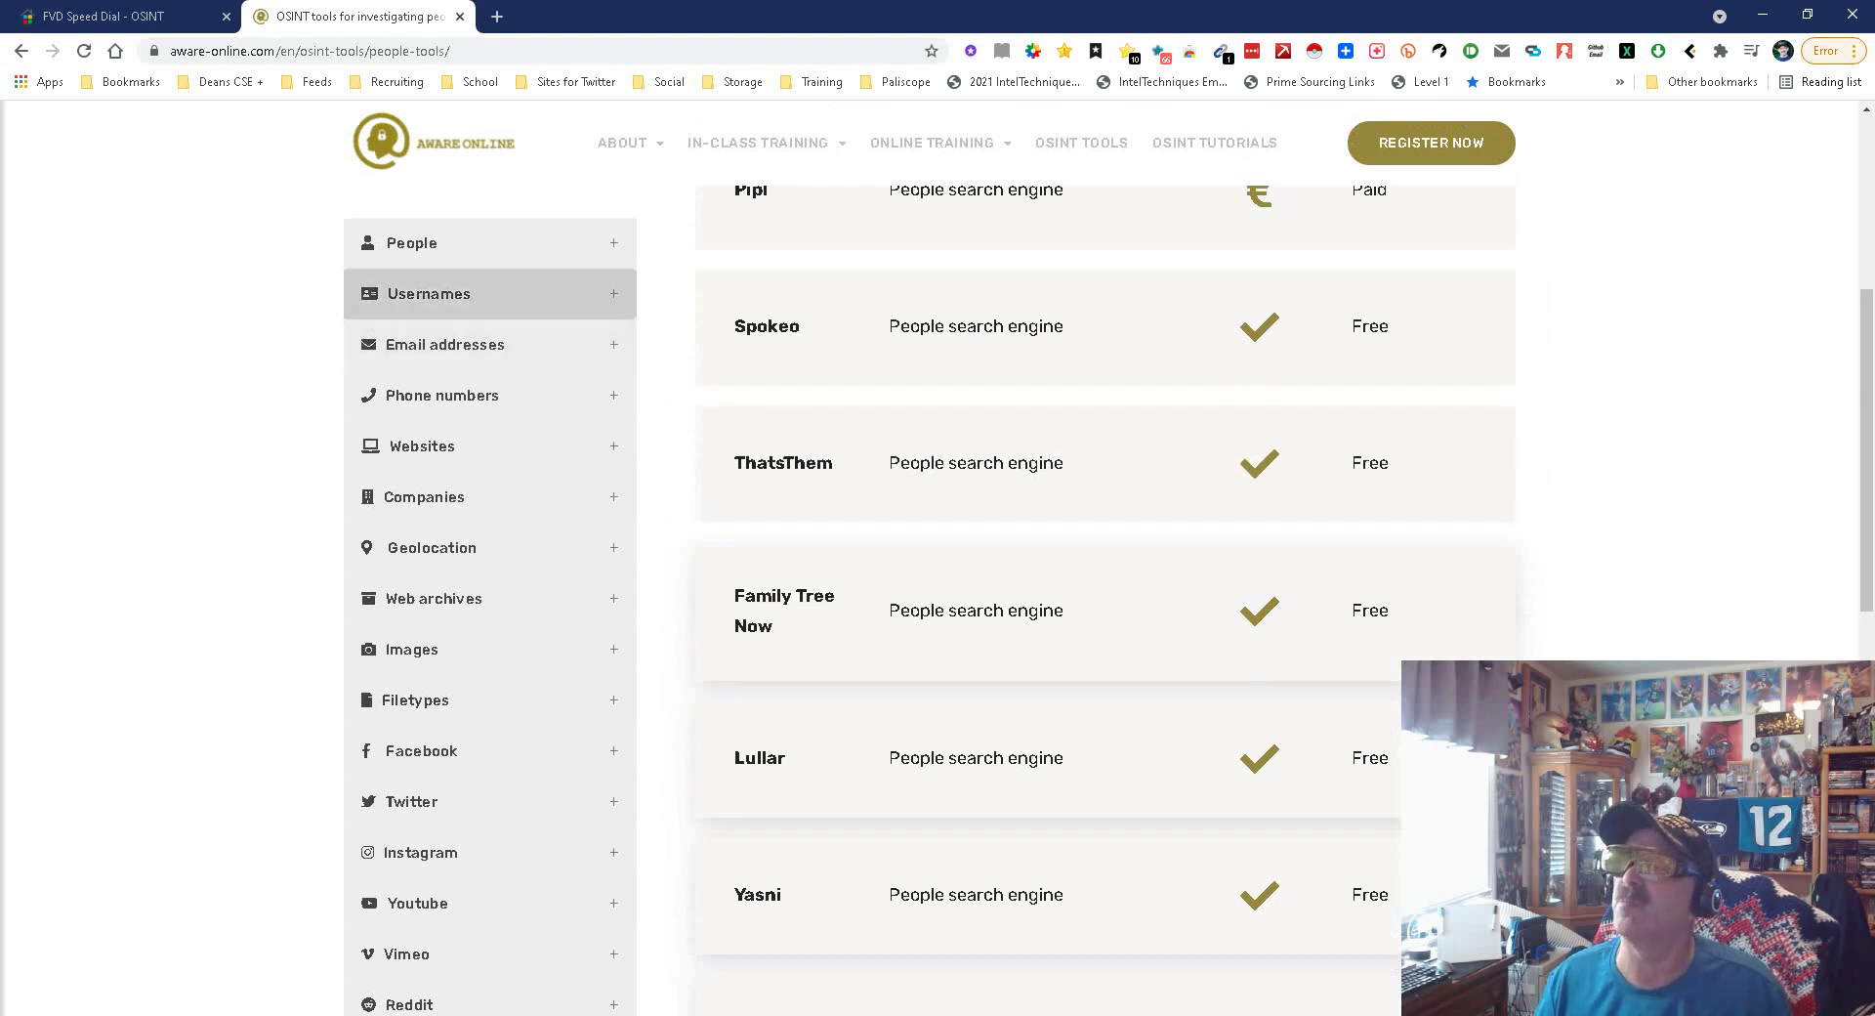
click(489, 293)
click(446, 361)
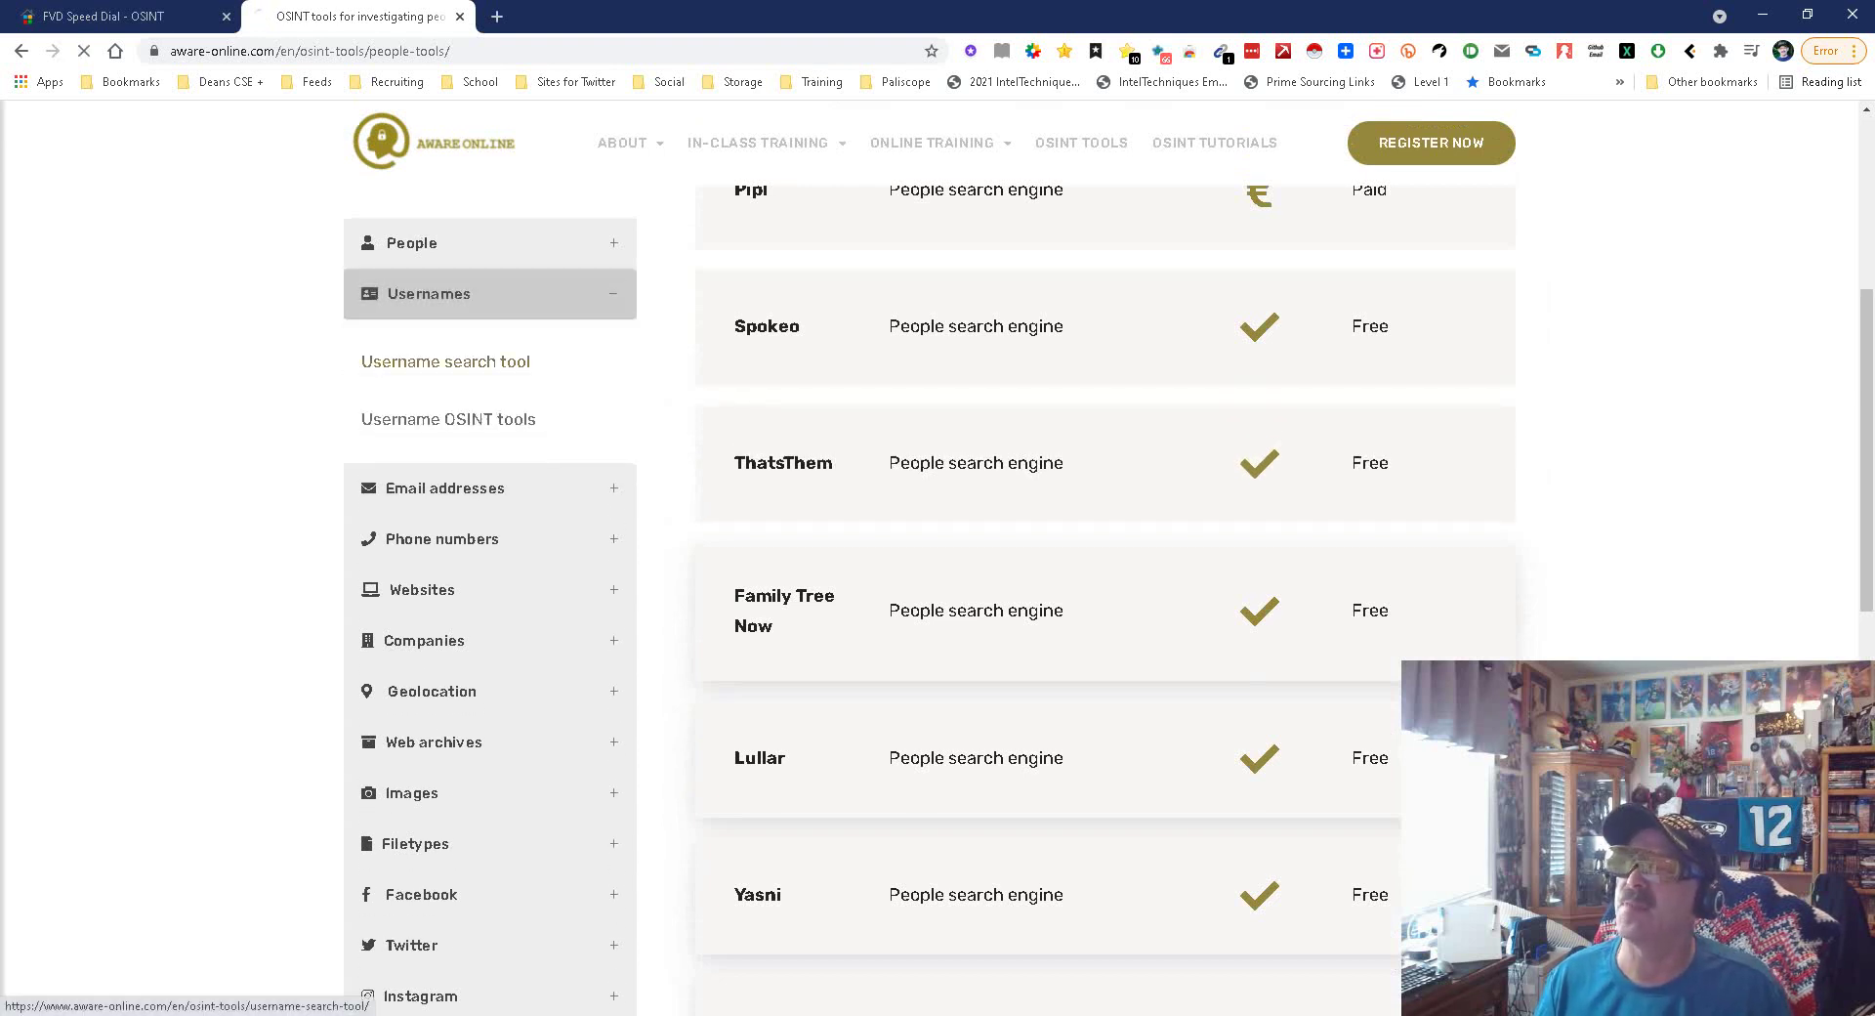
scroll(938, 557, down, 5)
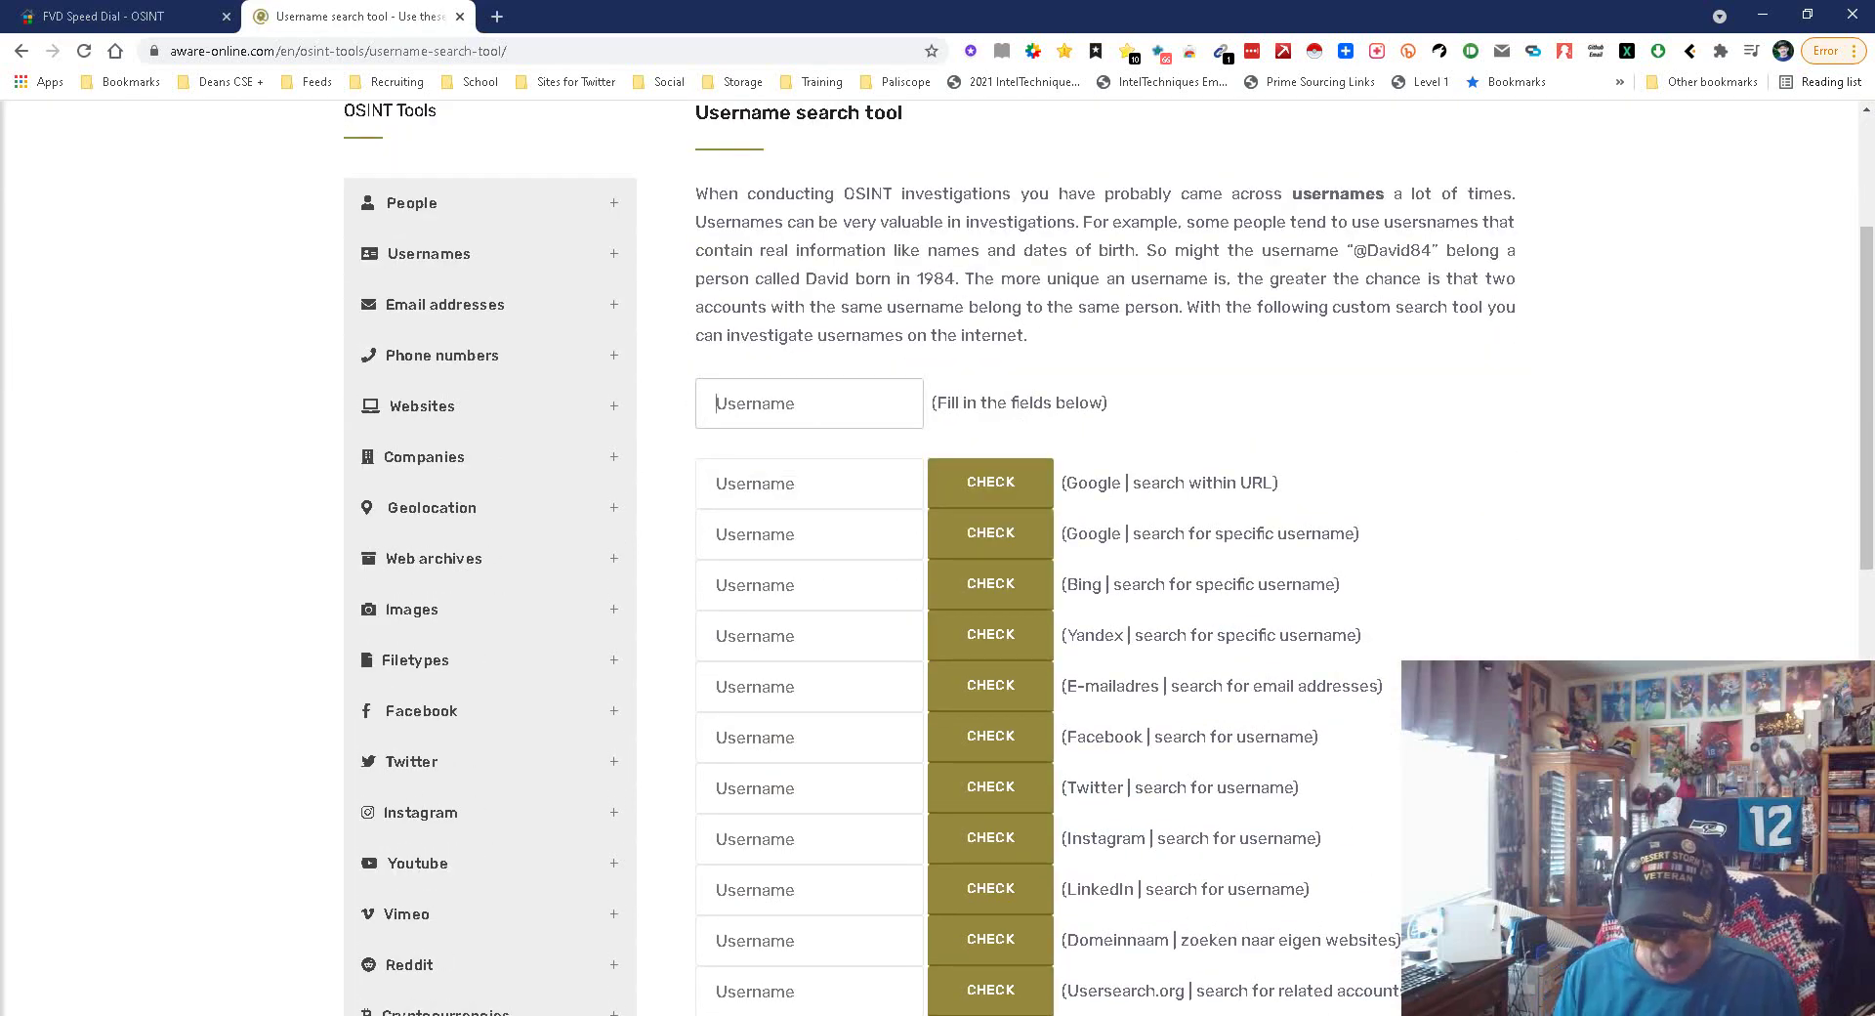
text(dadc43)
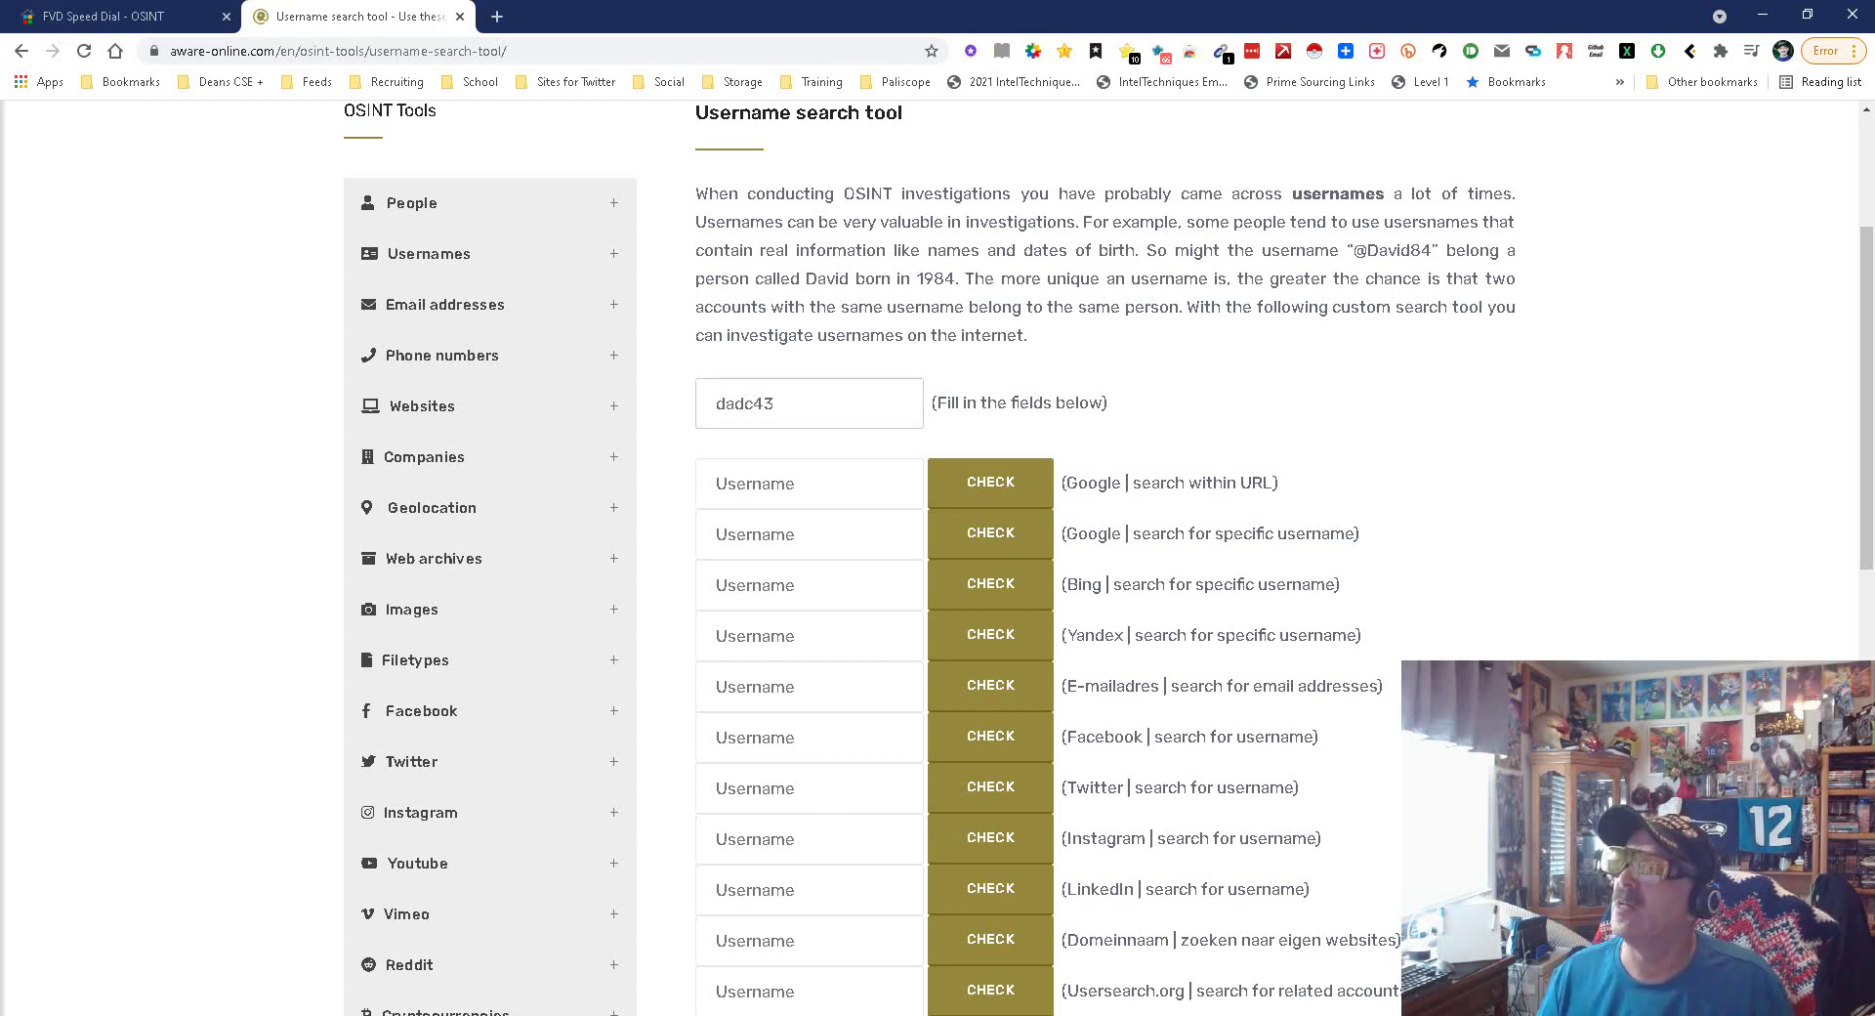
Step: Run the Google within-URL check for dadc43, then close the Google results tab
key(Tab)
key(Escape)
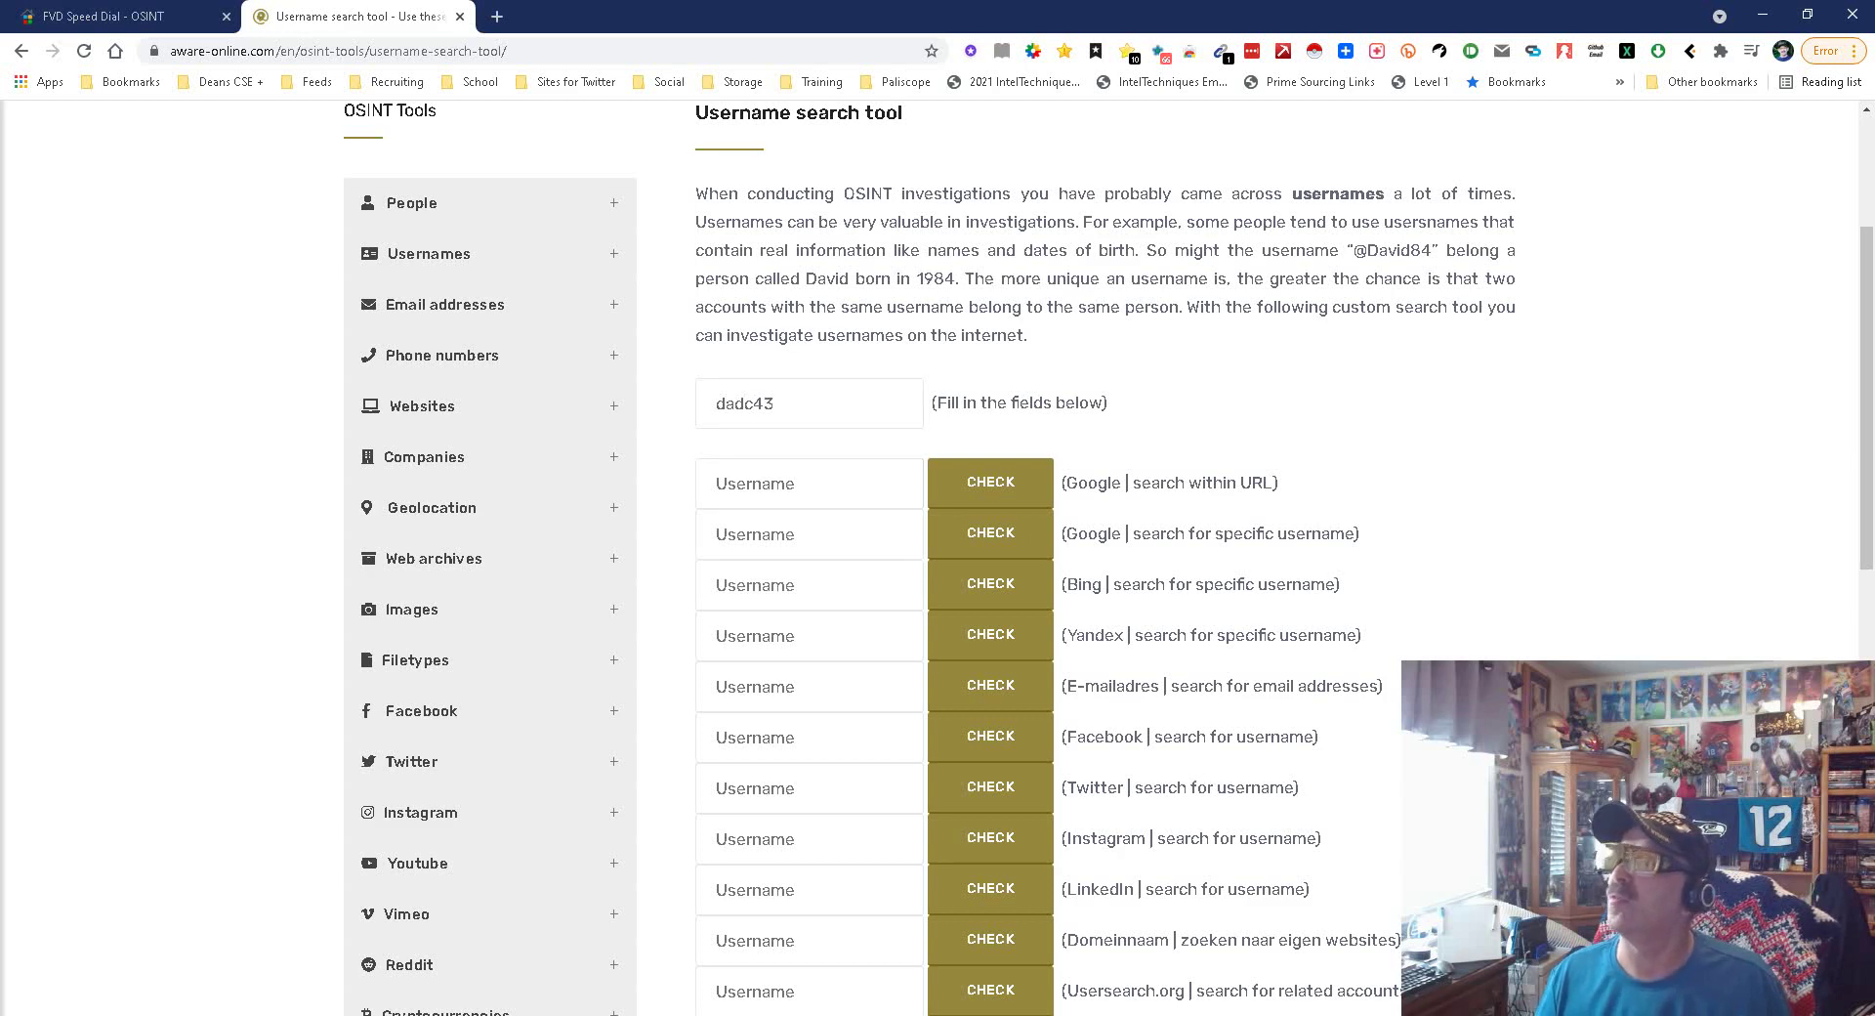
key(ctrl+a)
key(ctrl+c)
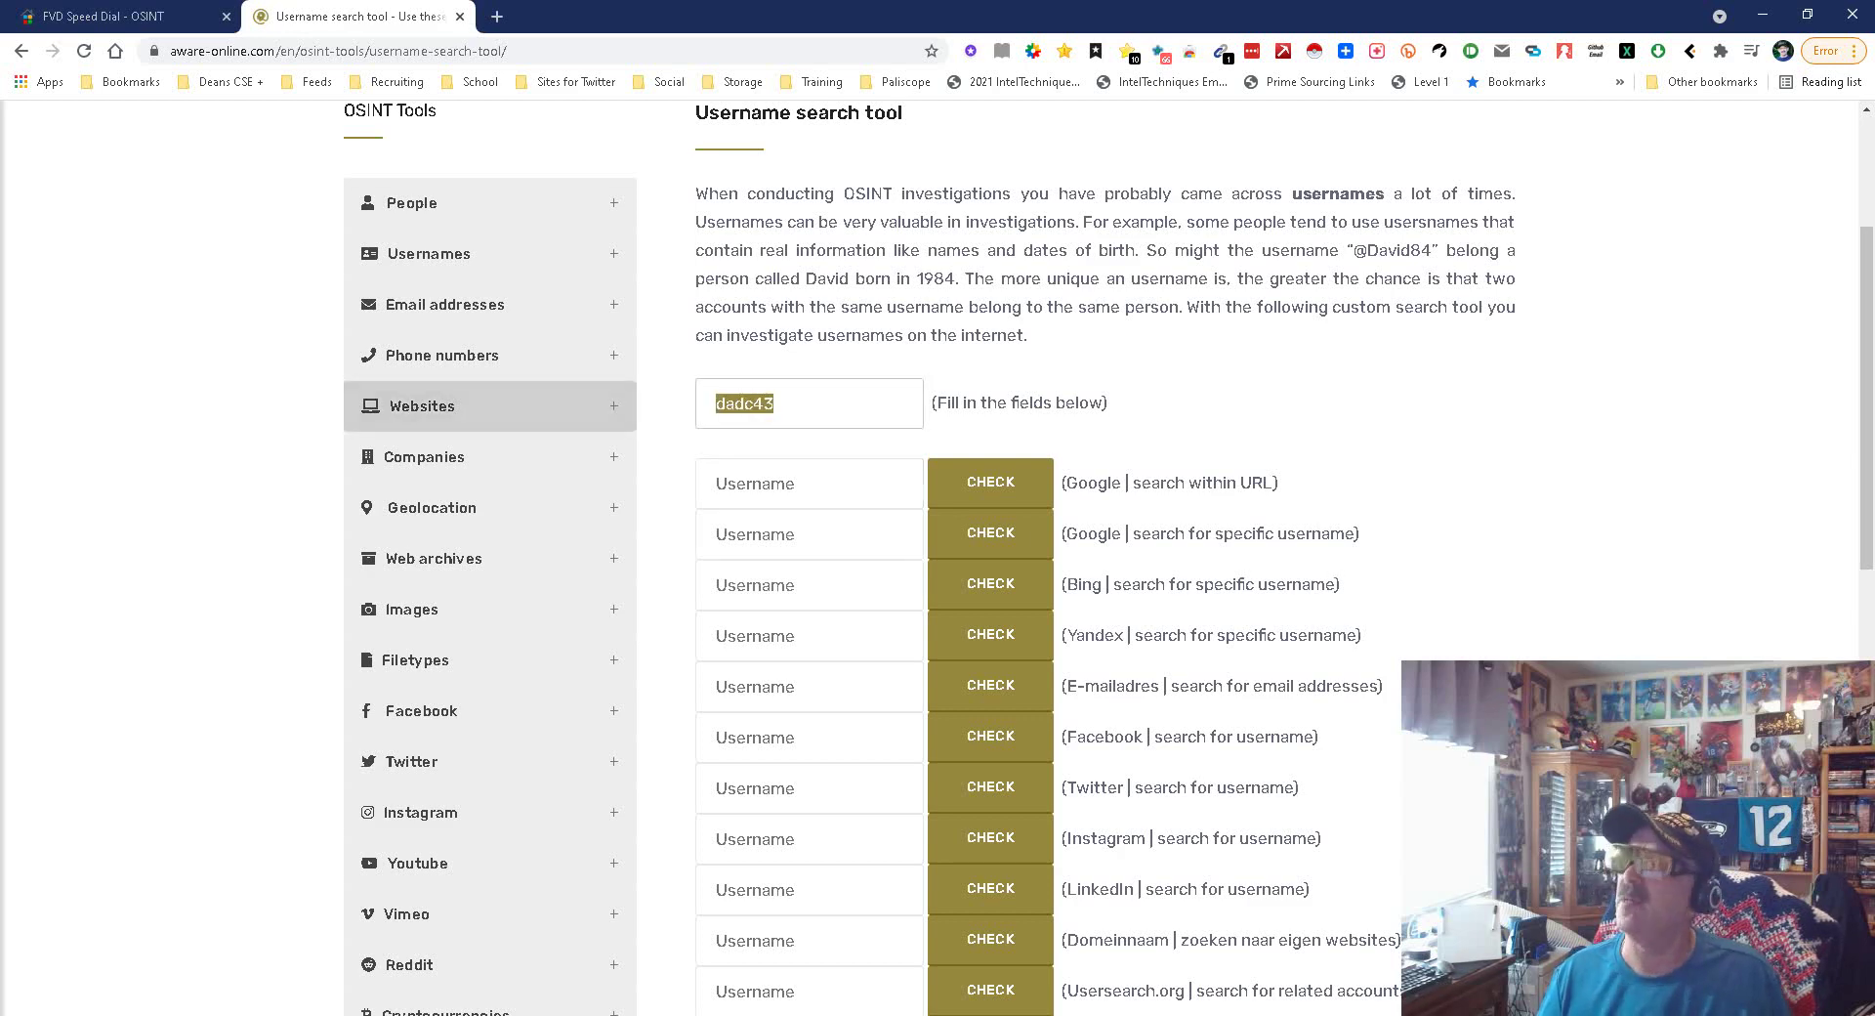
key(Tab)
key(ctrl+v)
key(Tab)
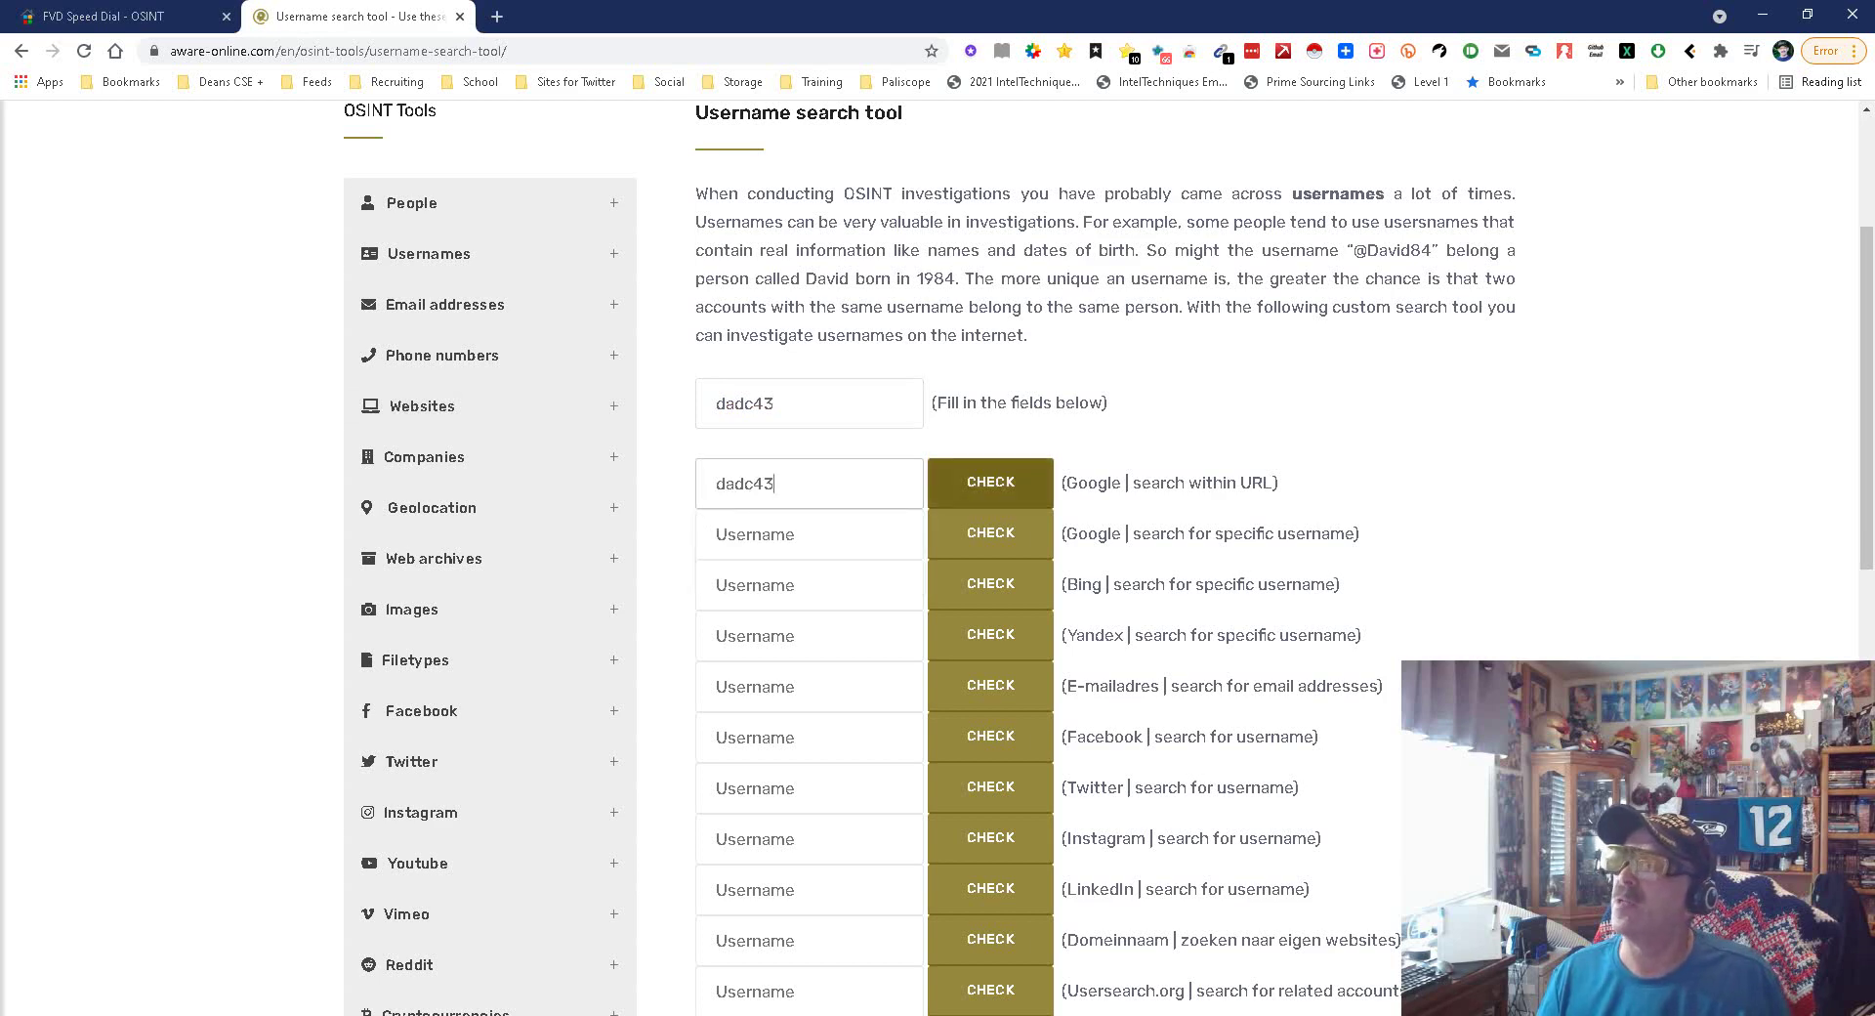
key(Return)
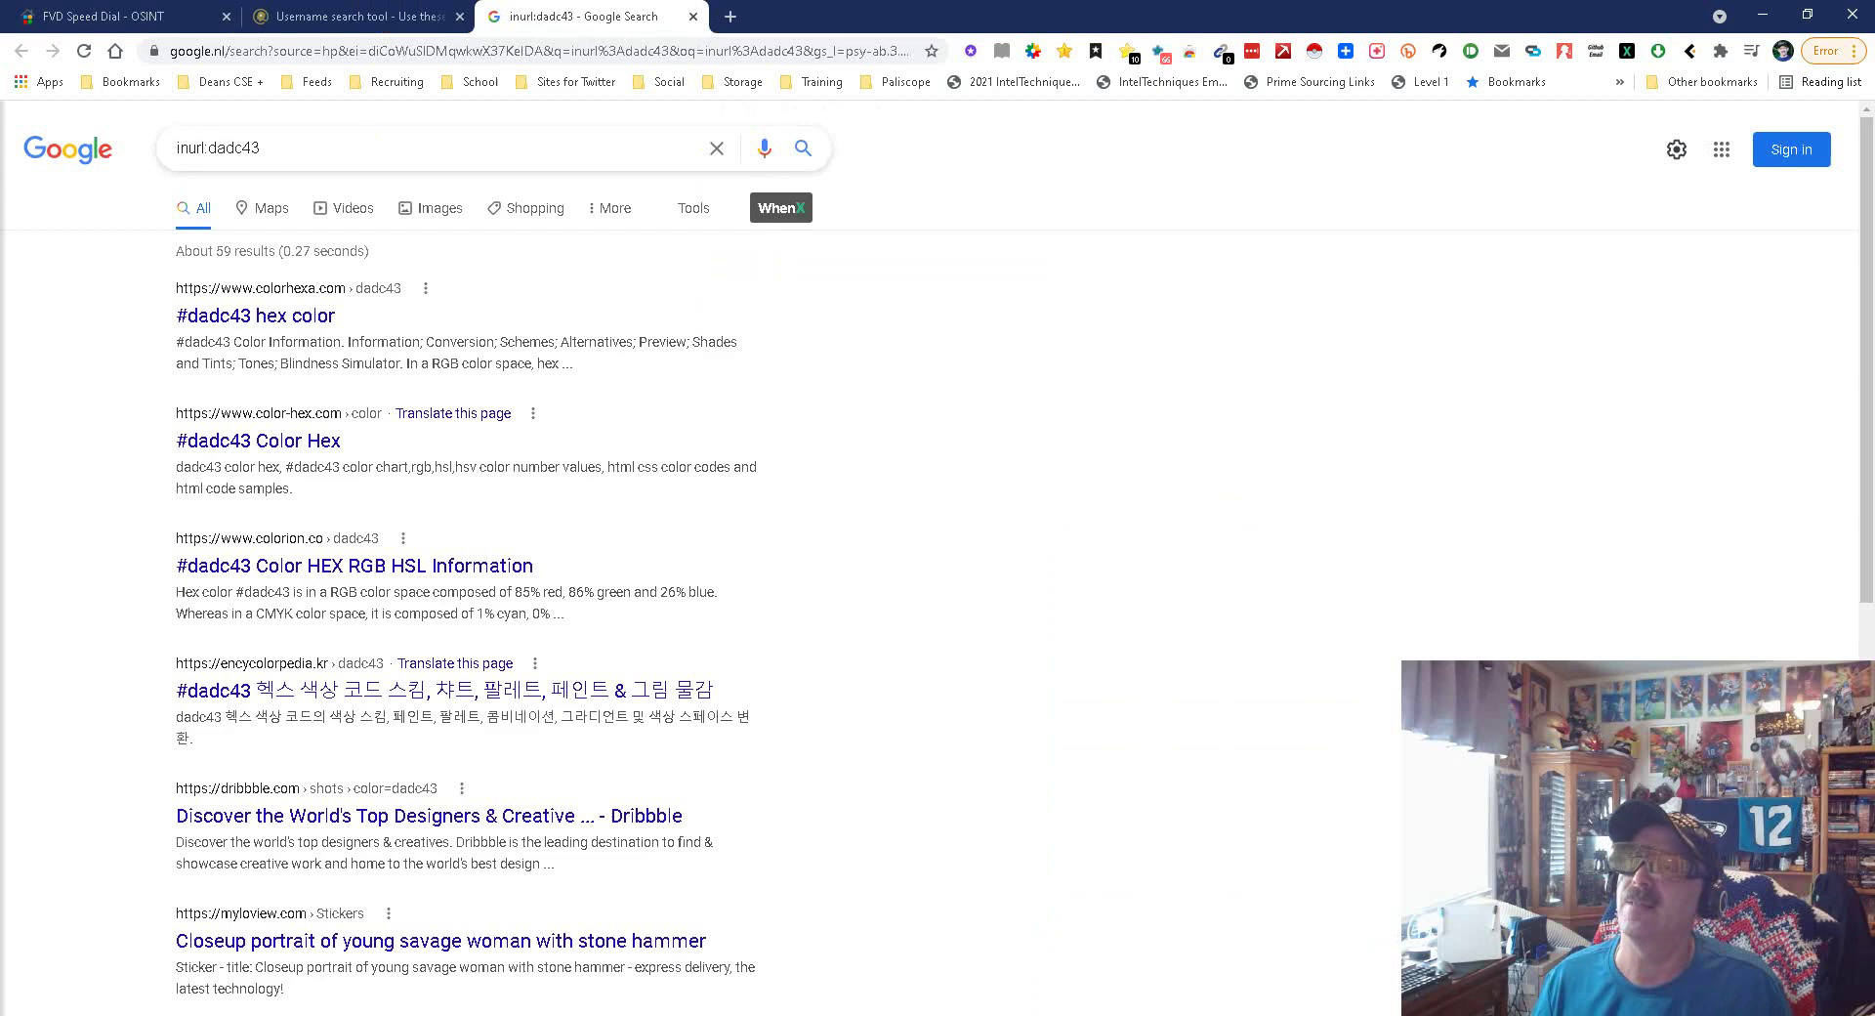
click(692, 17)
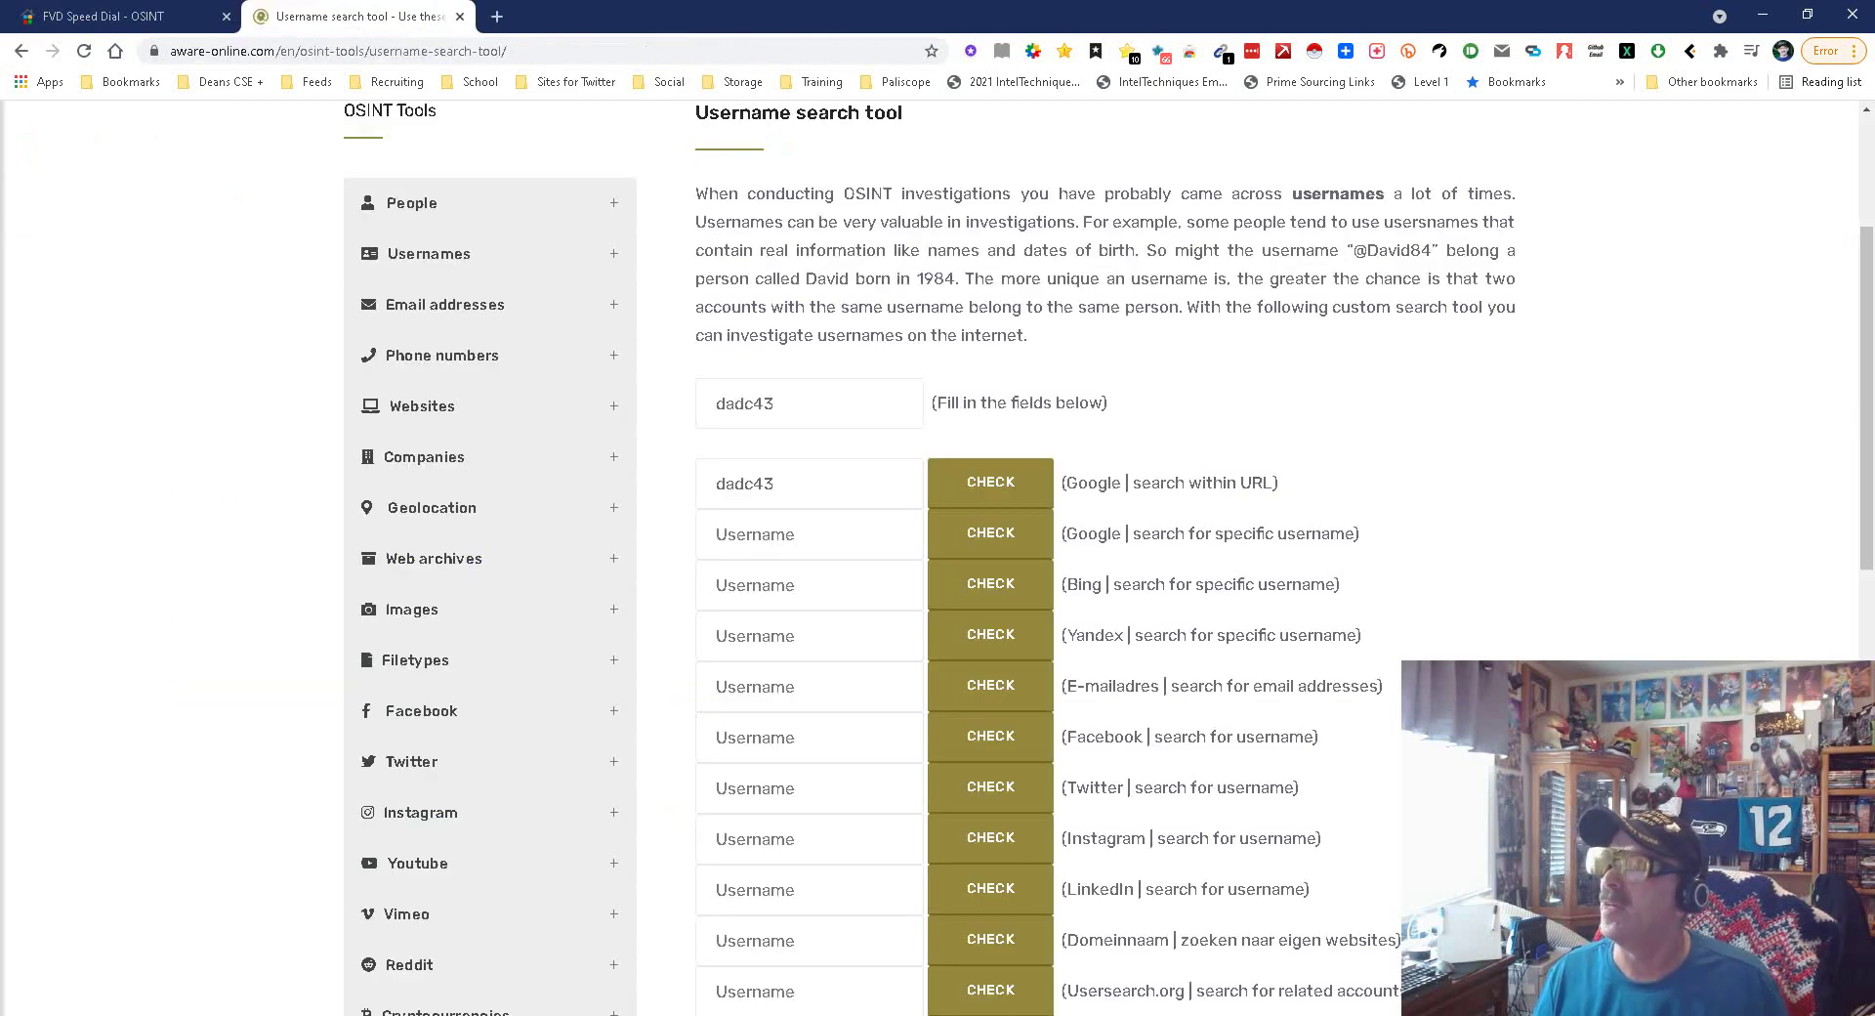
Step: Reopen the People search tool page and scroll over its empty name-based search forms
click(410, 202)
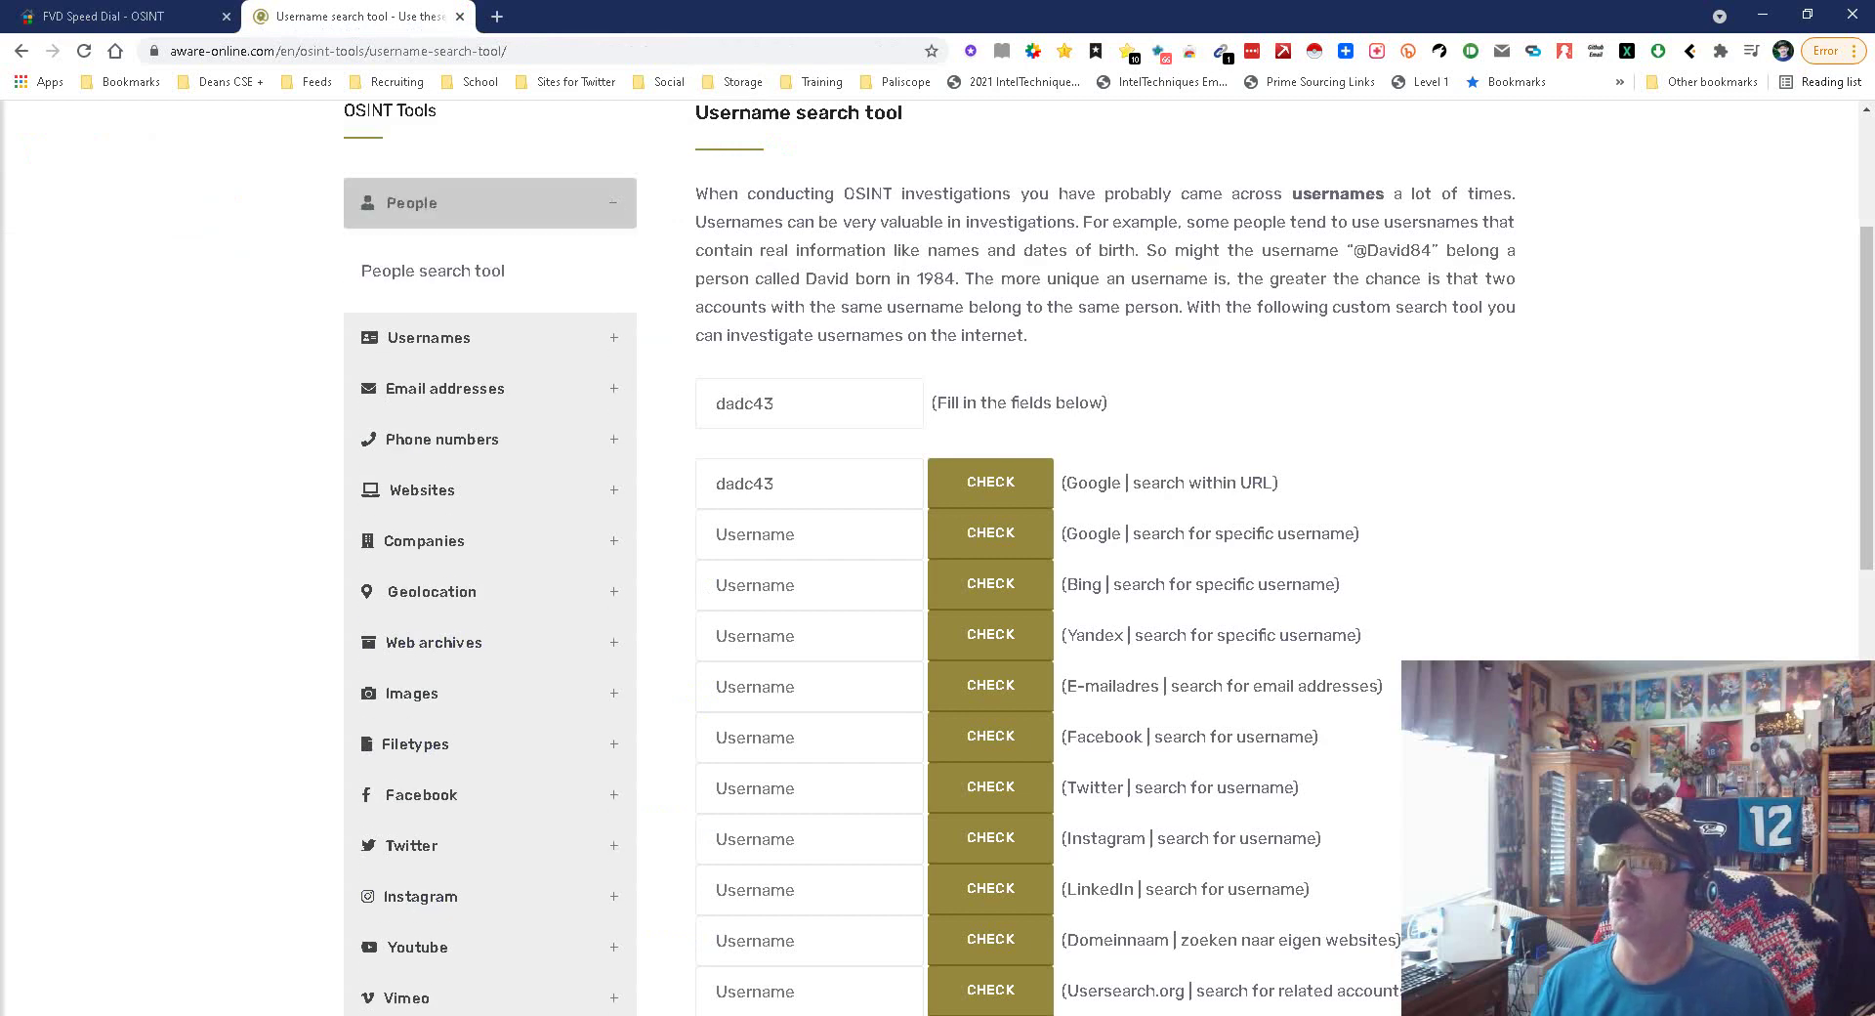
click(433, 271)
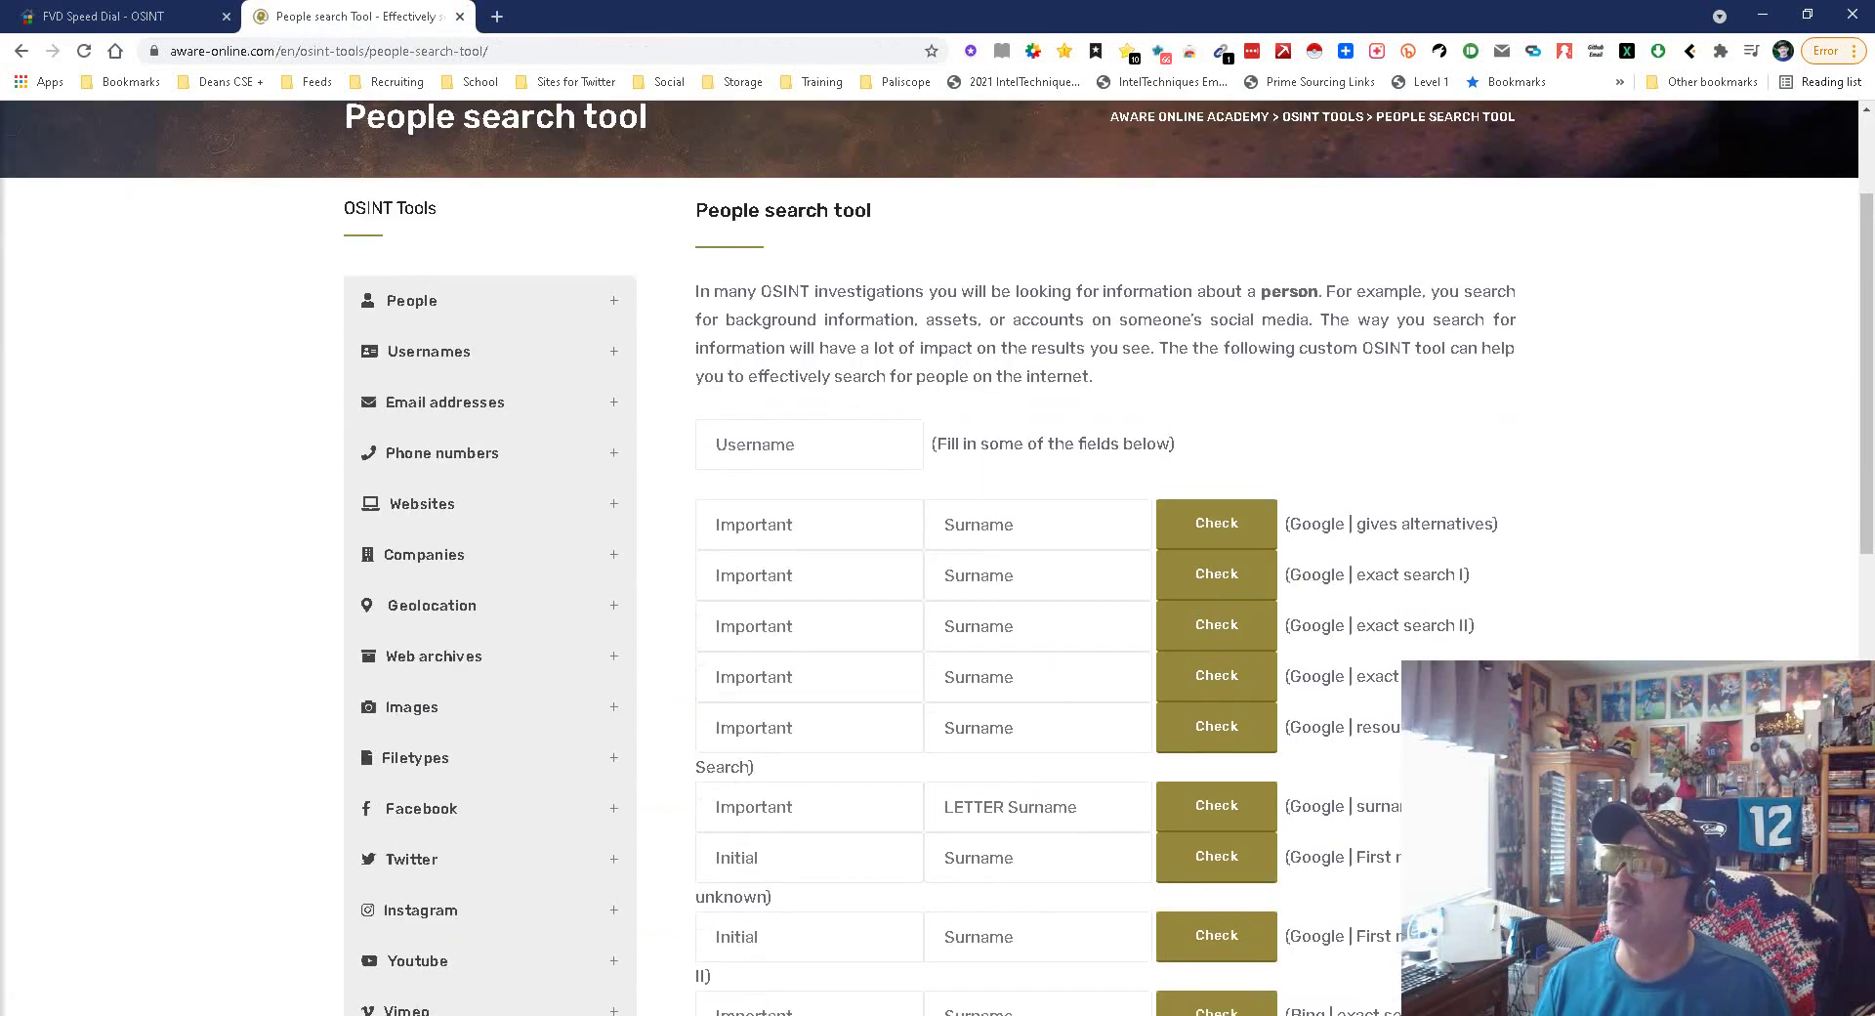
scroll(1216, 518, down, 3)
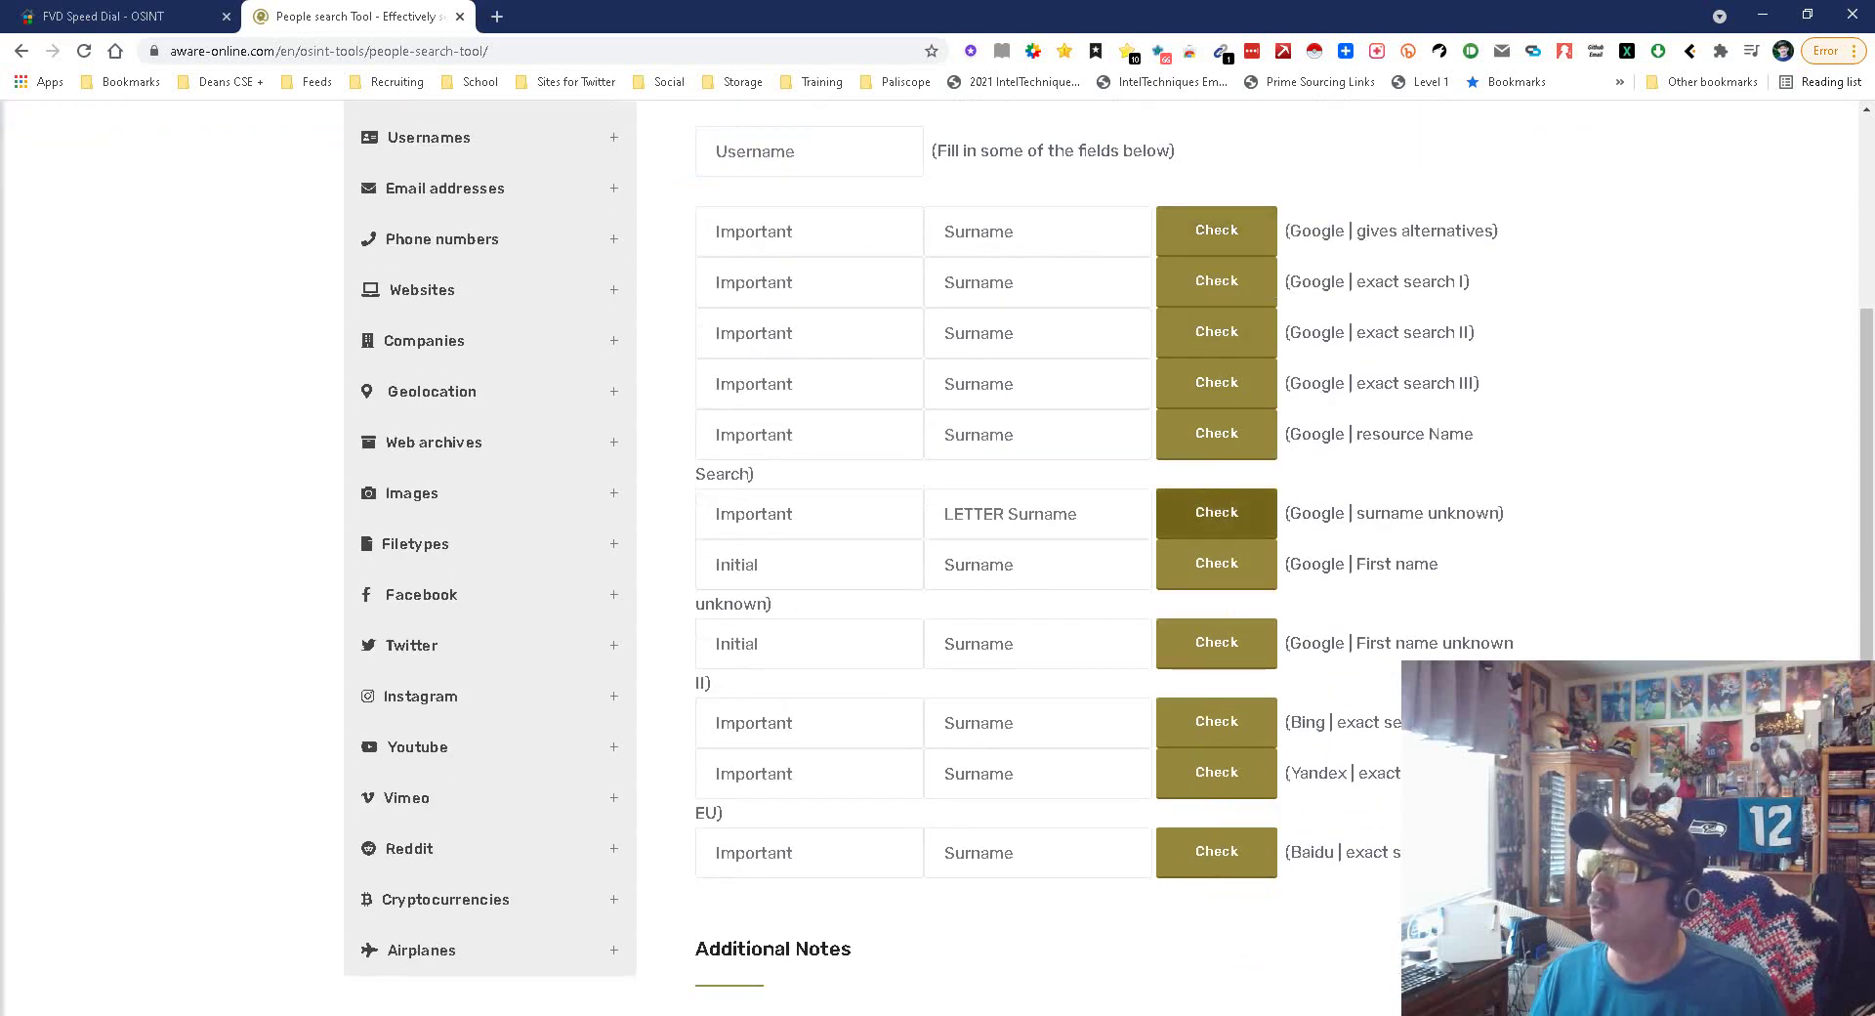
scroll(1216, 517, up, 3)
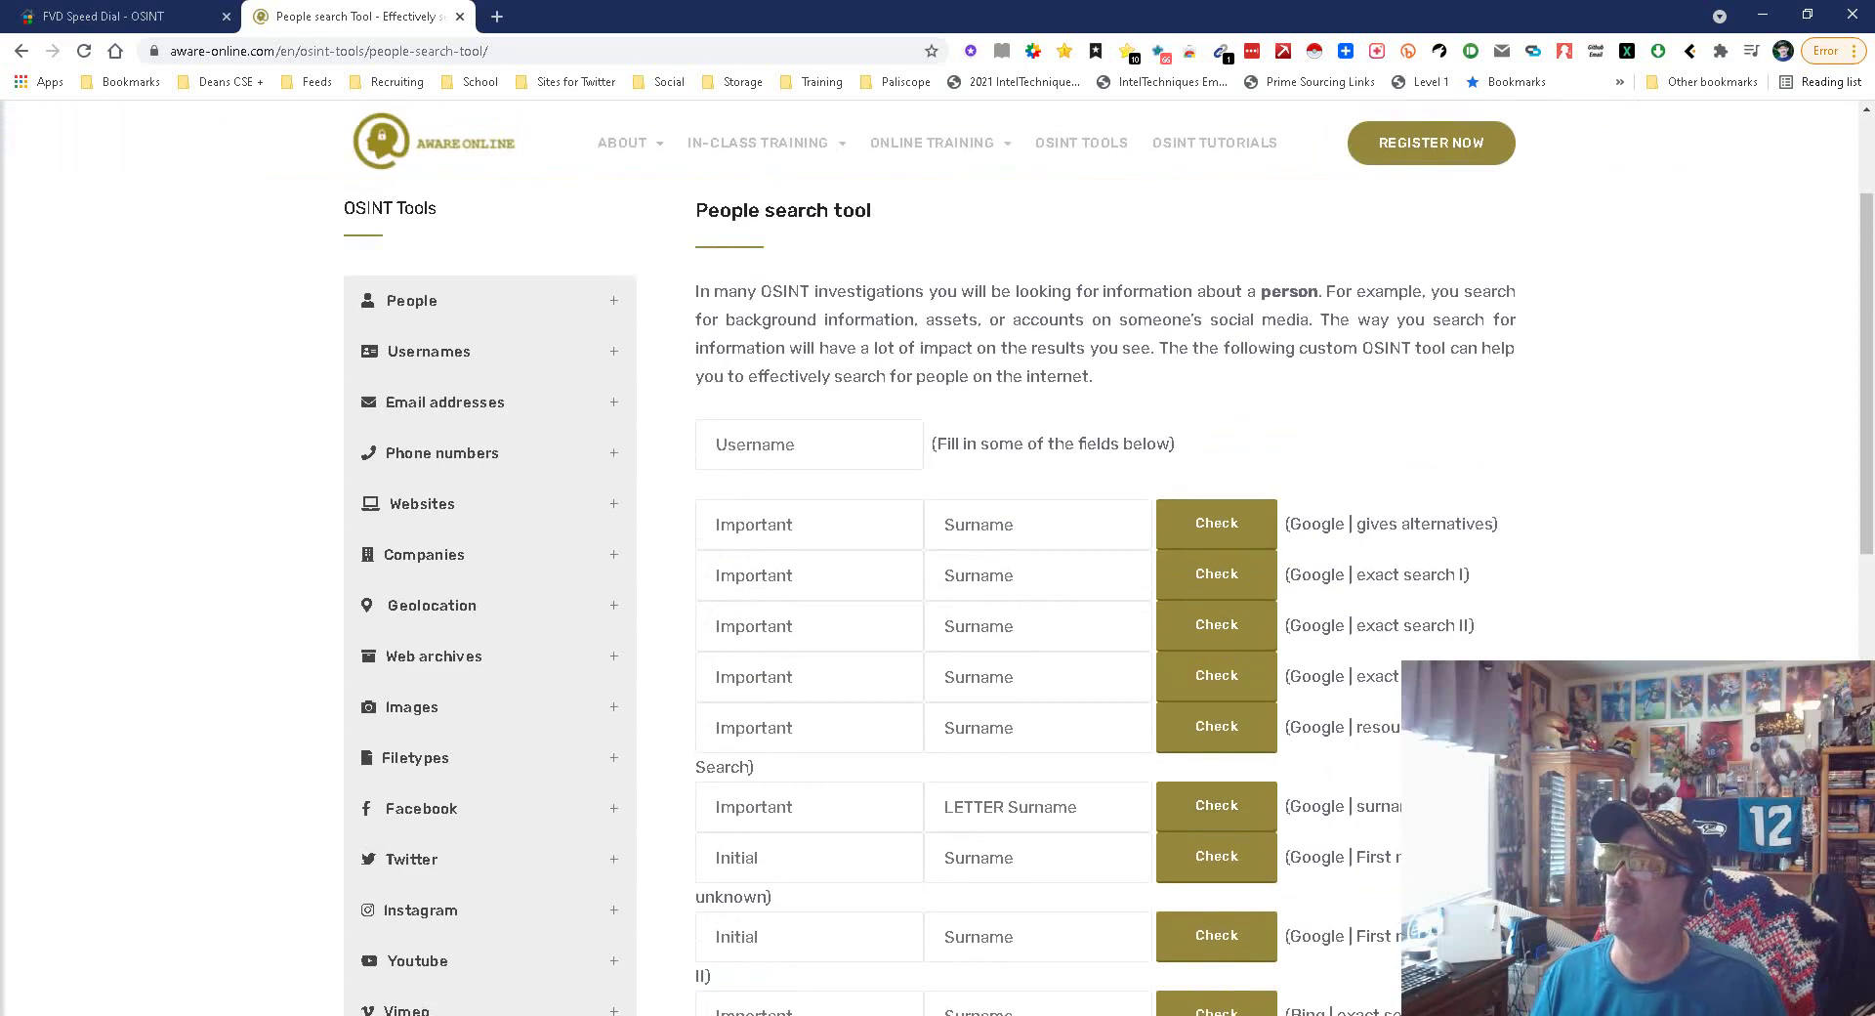
click(444, 401)
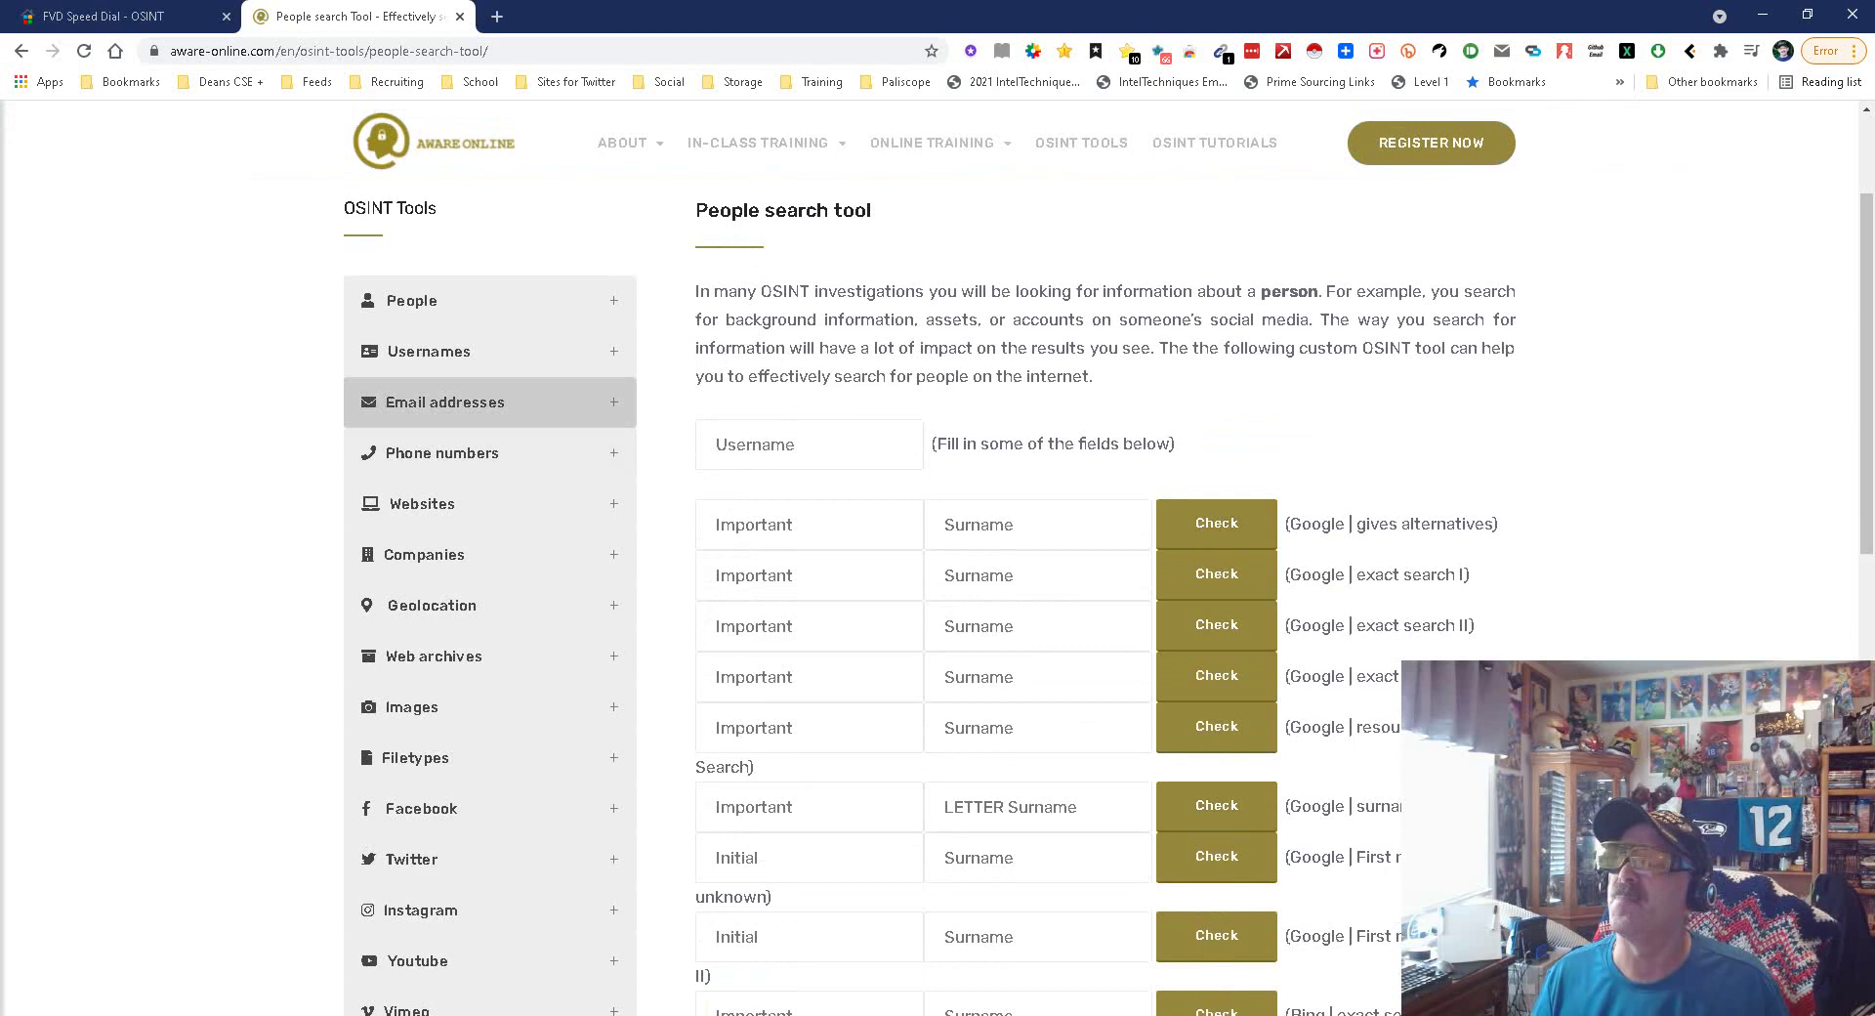
Step: Open the Email search tool and enter a Hotmail address in the Hunter.io row
click(427, 470)
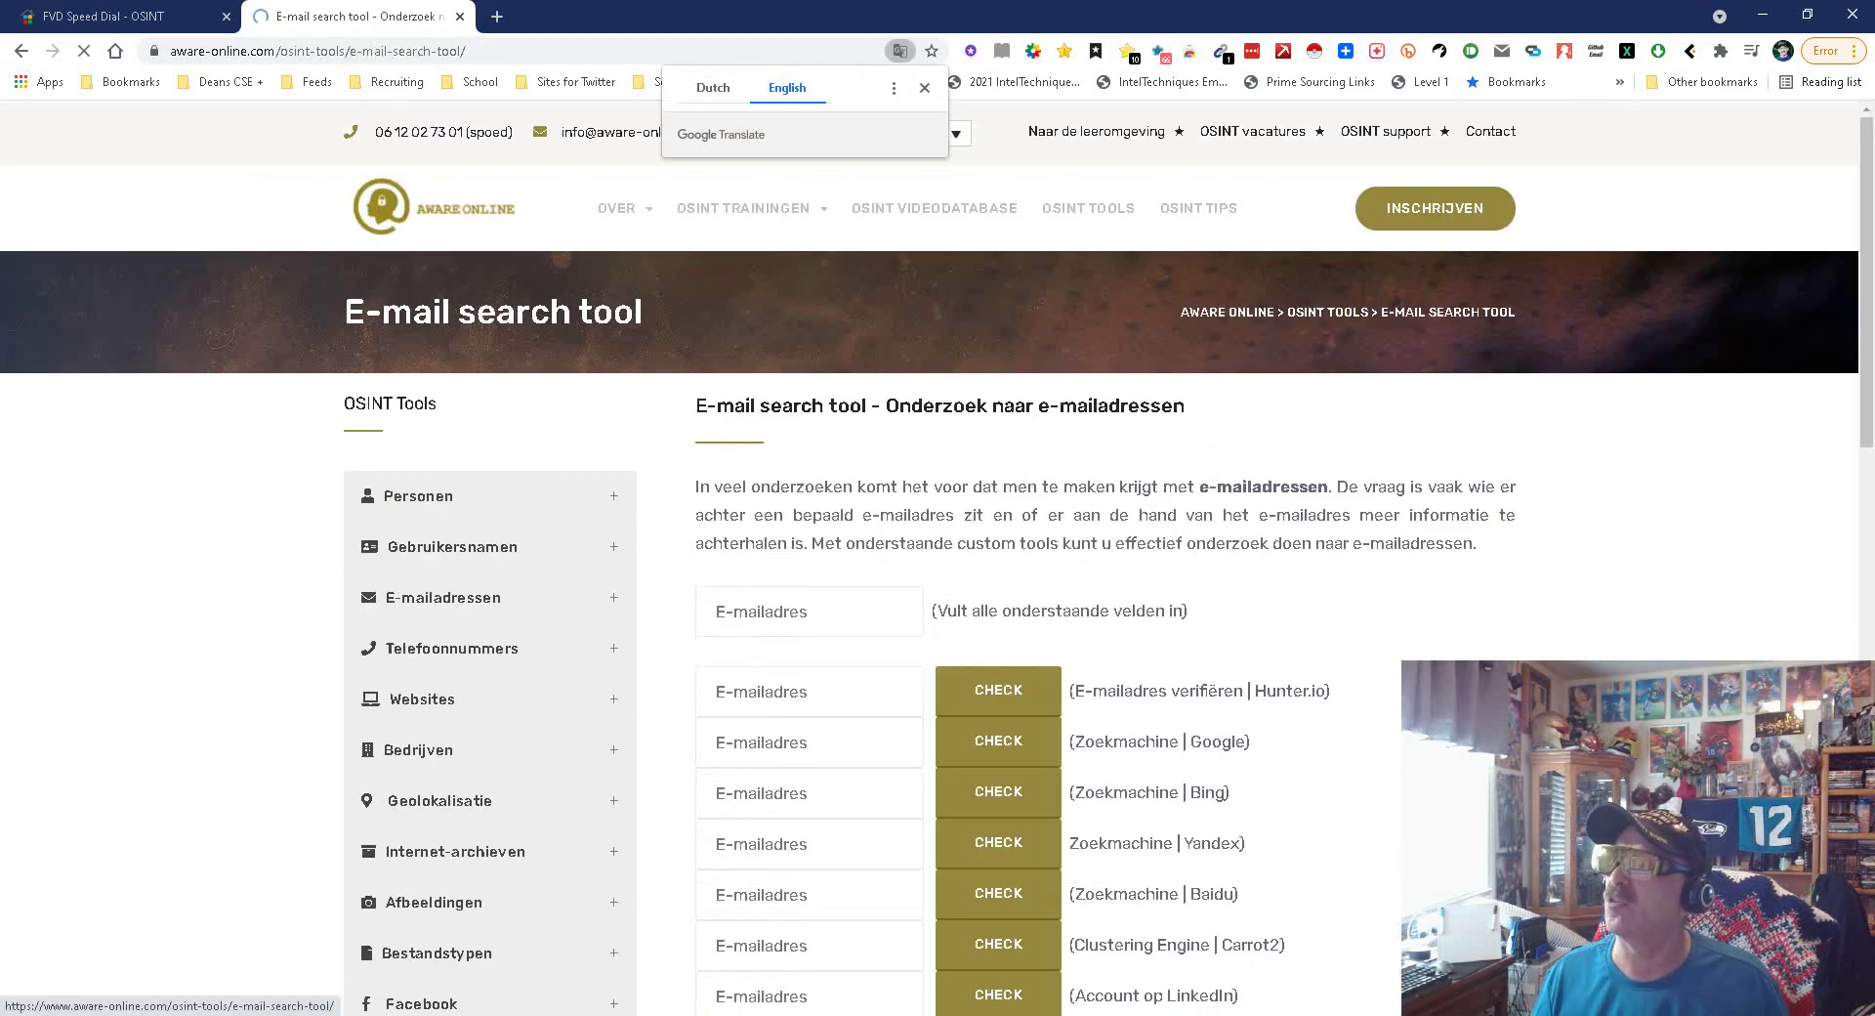
scroll(427, 469, down, 2)
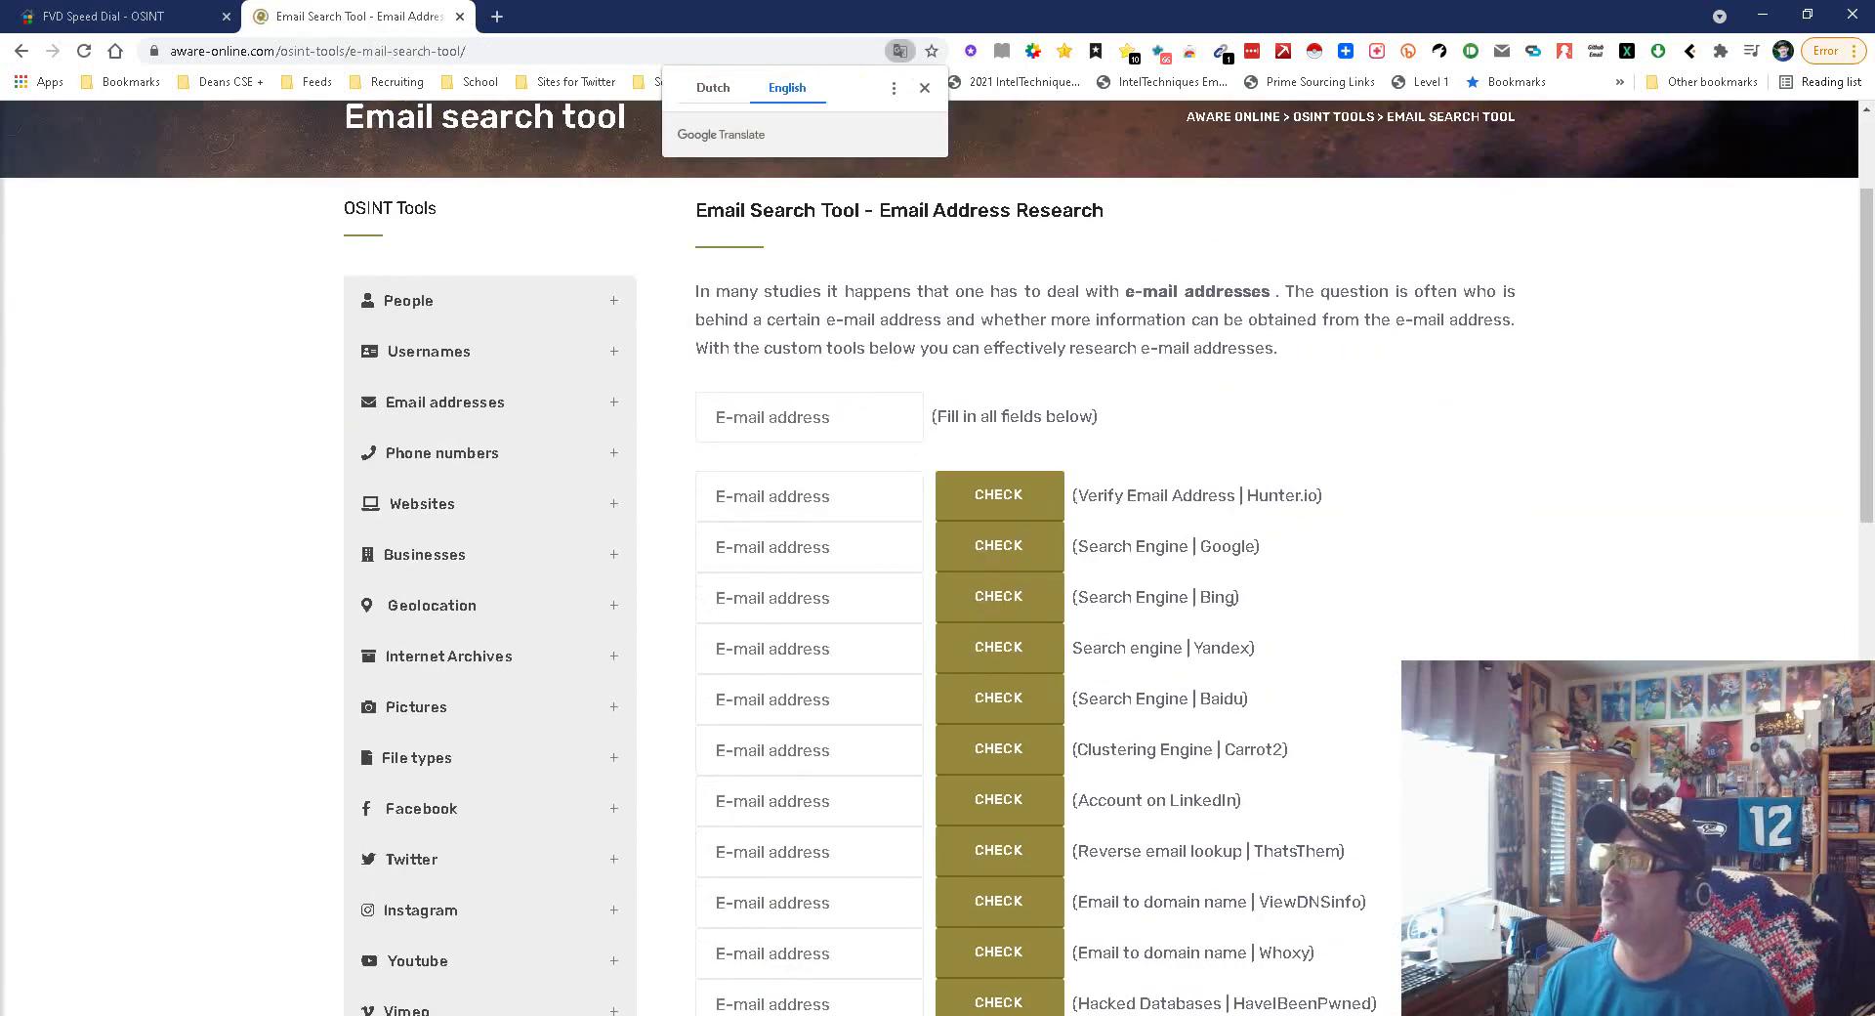
click(718, 496)
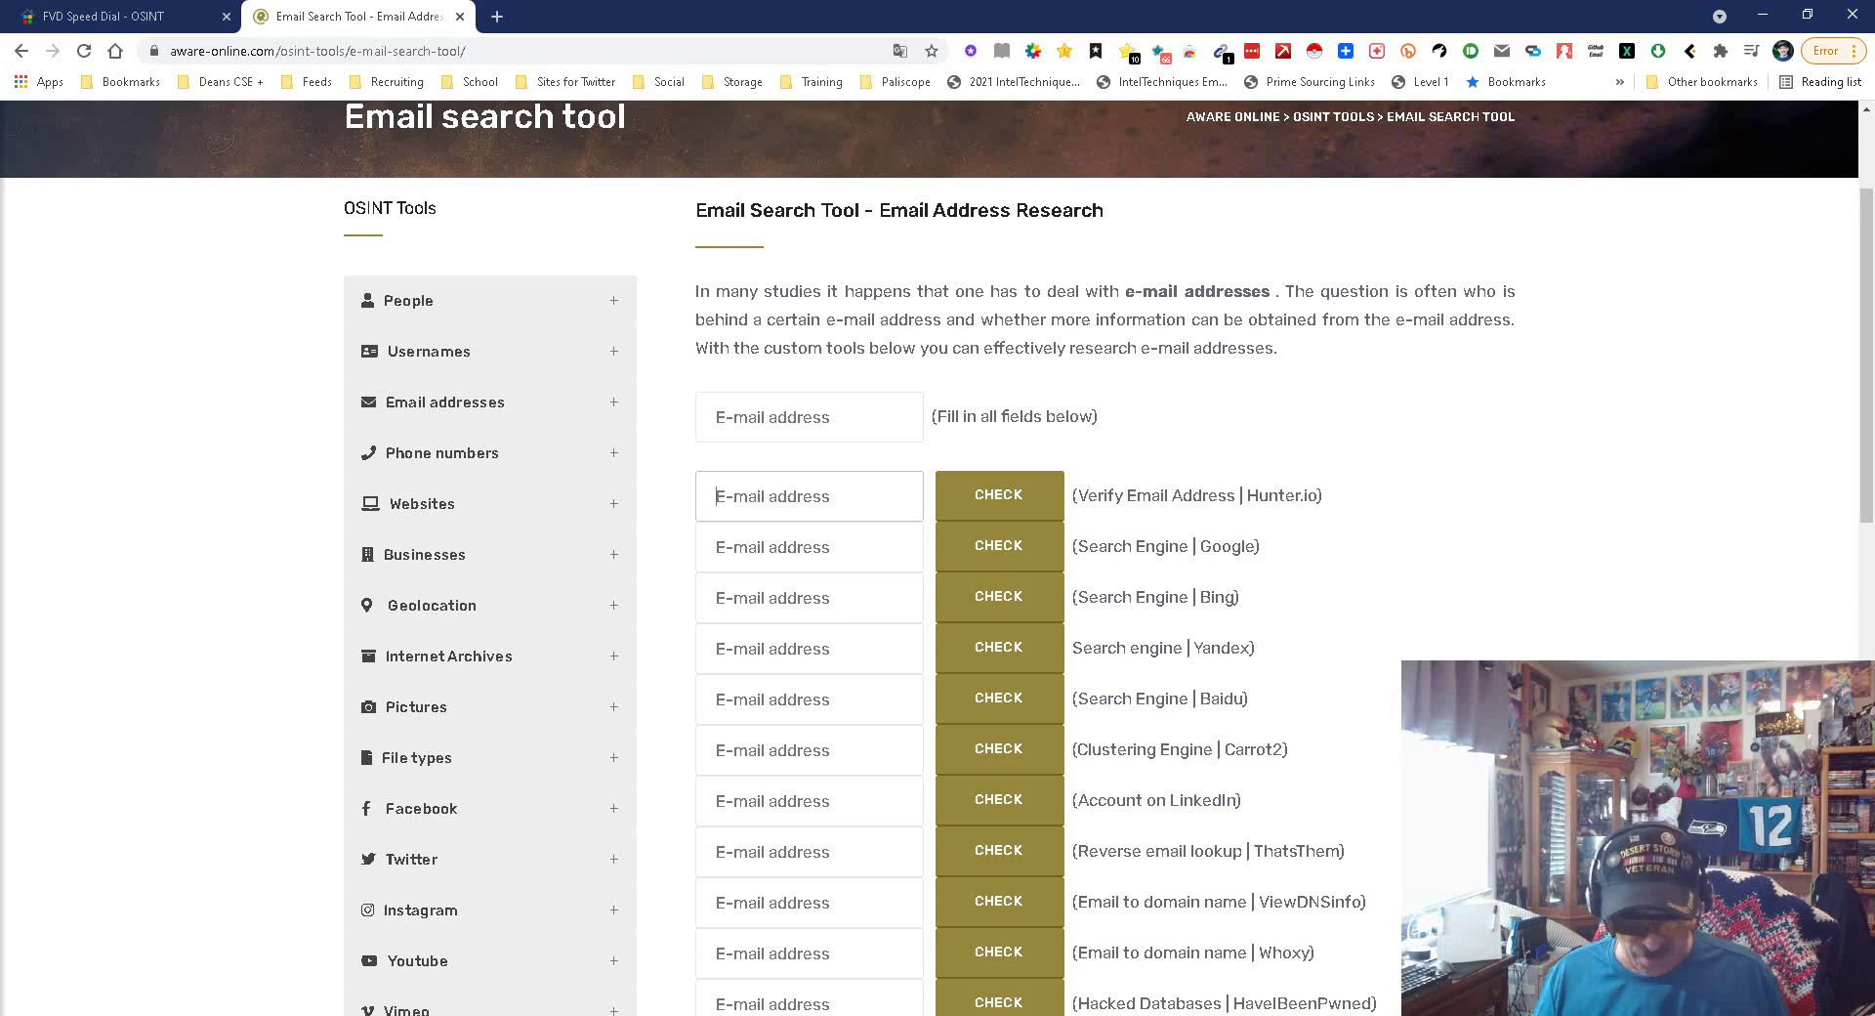
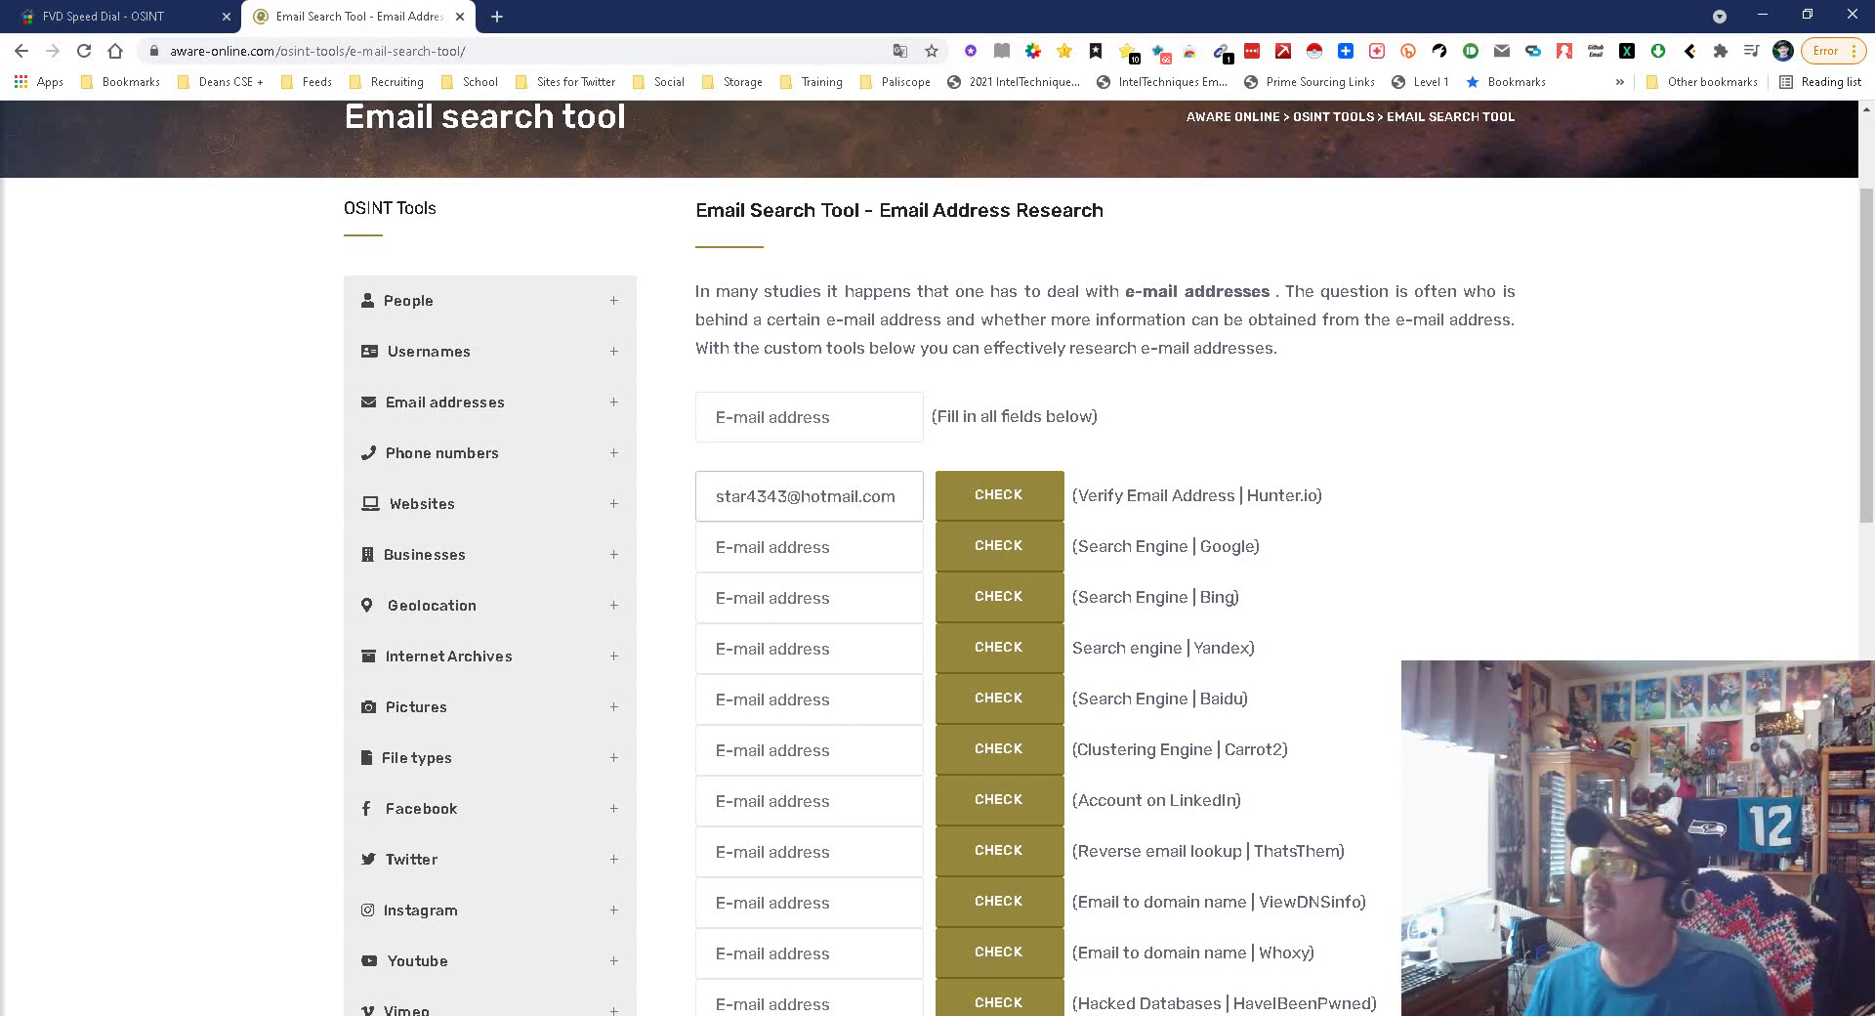
Step: Verify the address with Hunter.io, then close its webmail-domain result
key(ctrl+a)
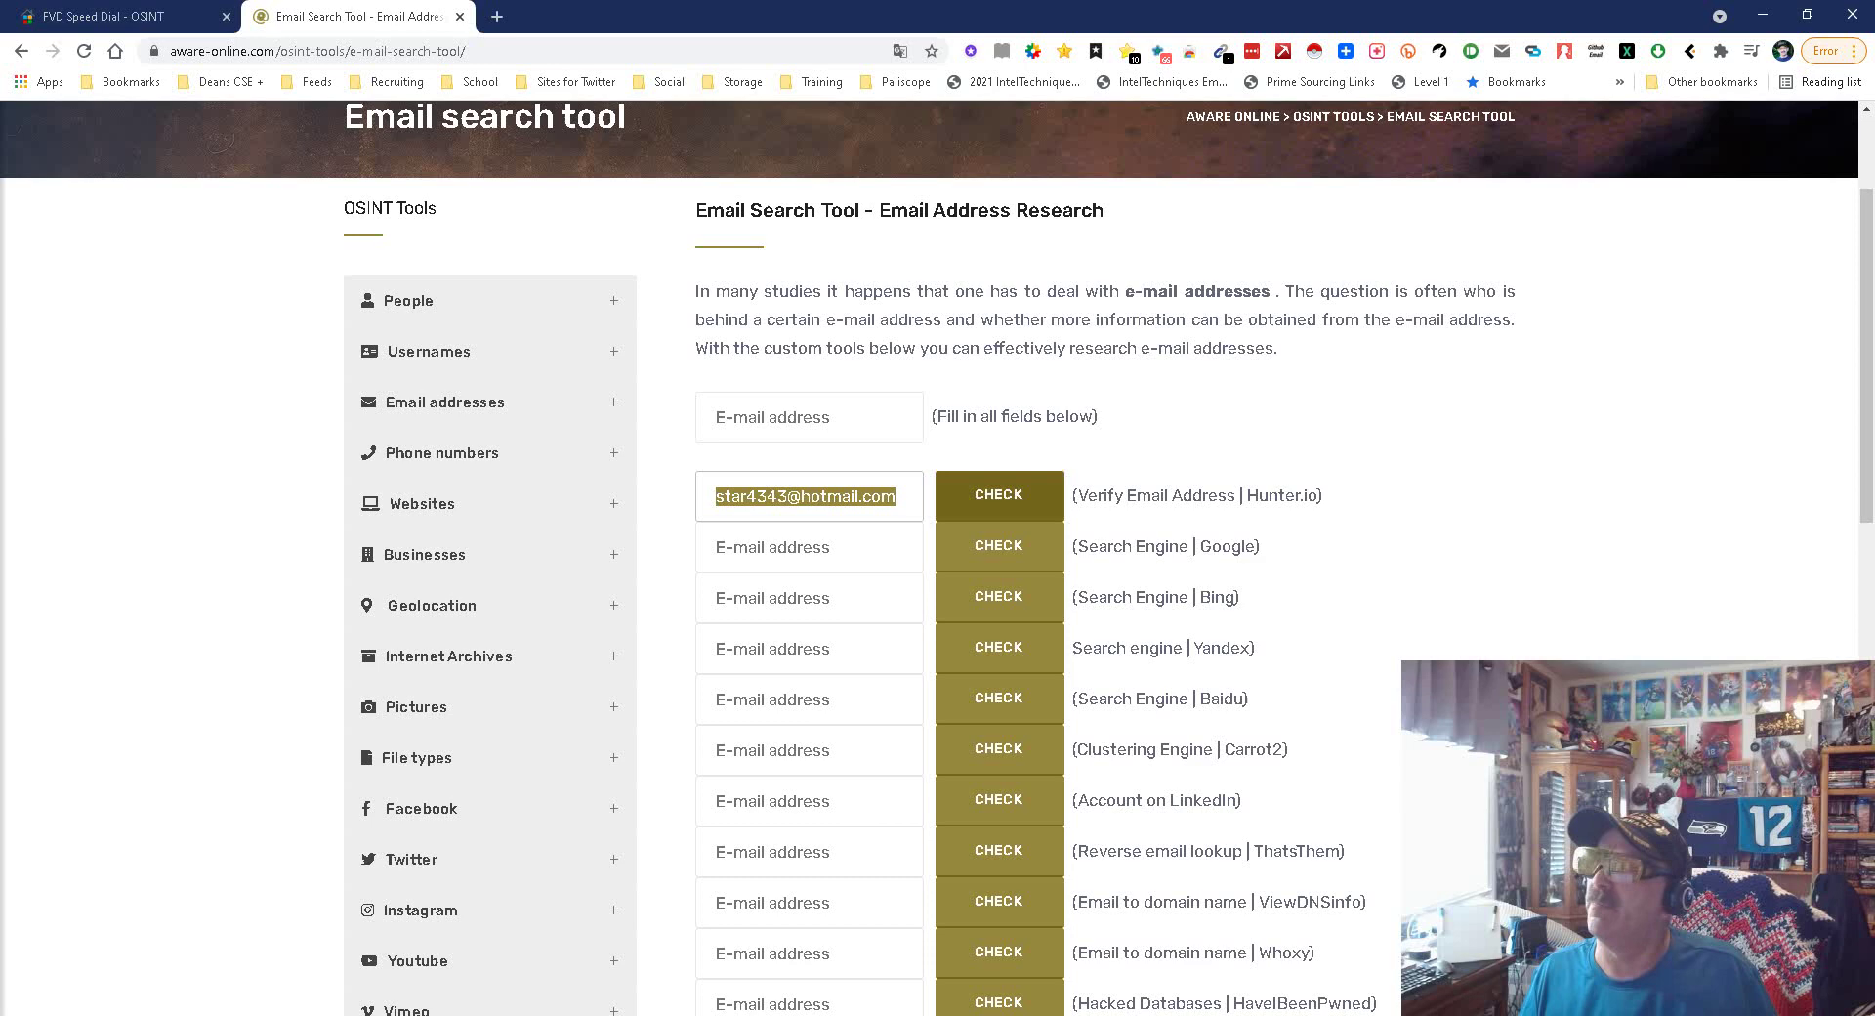
click(999, 494)
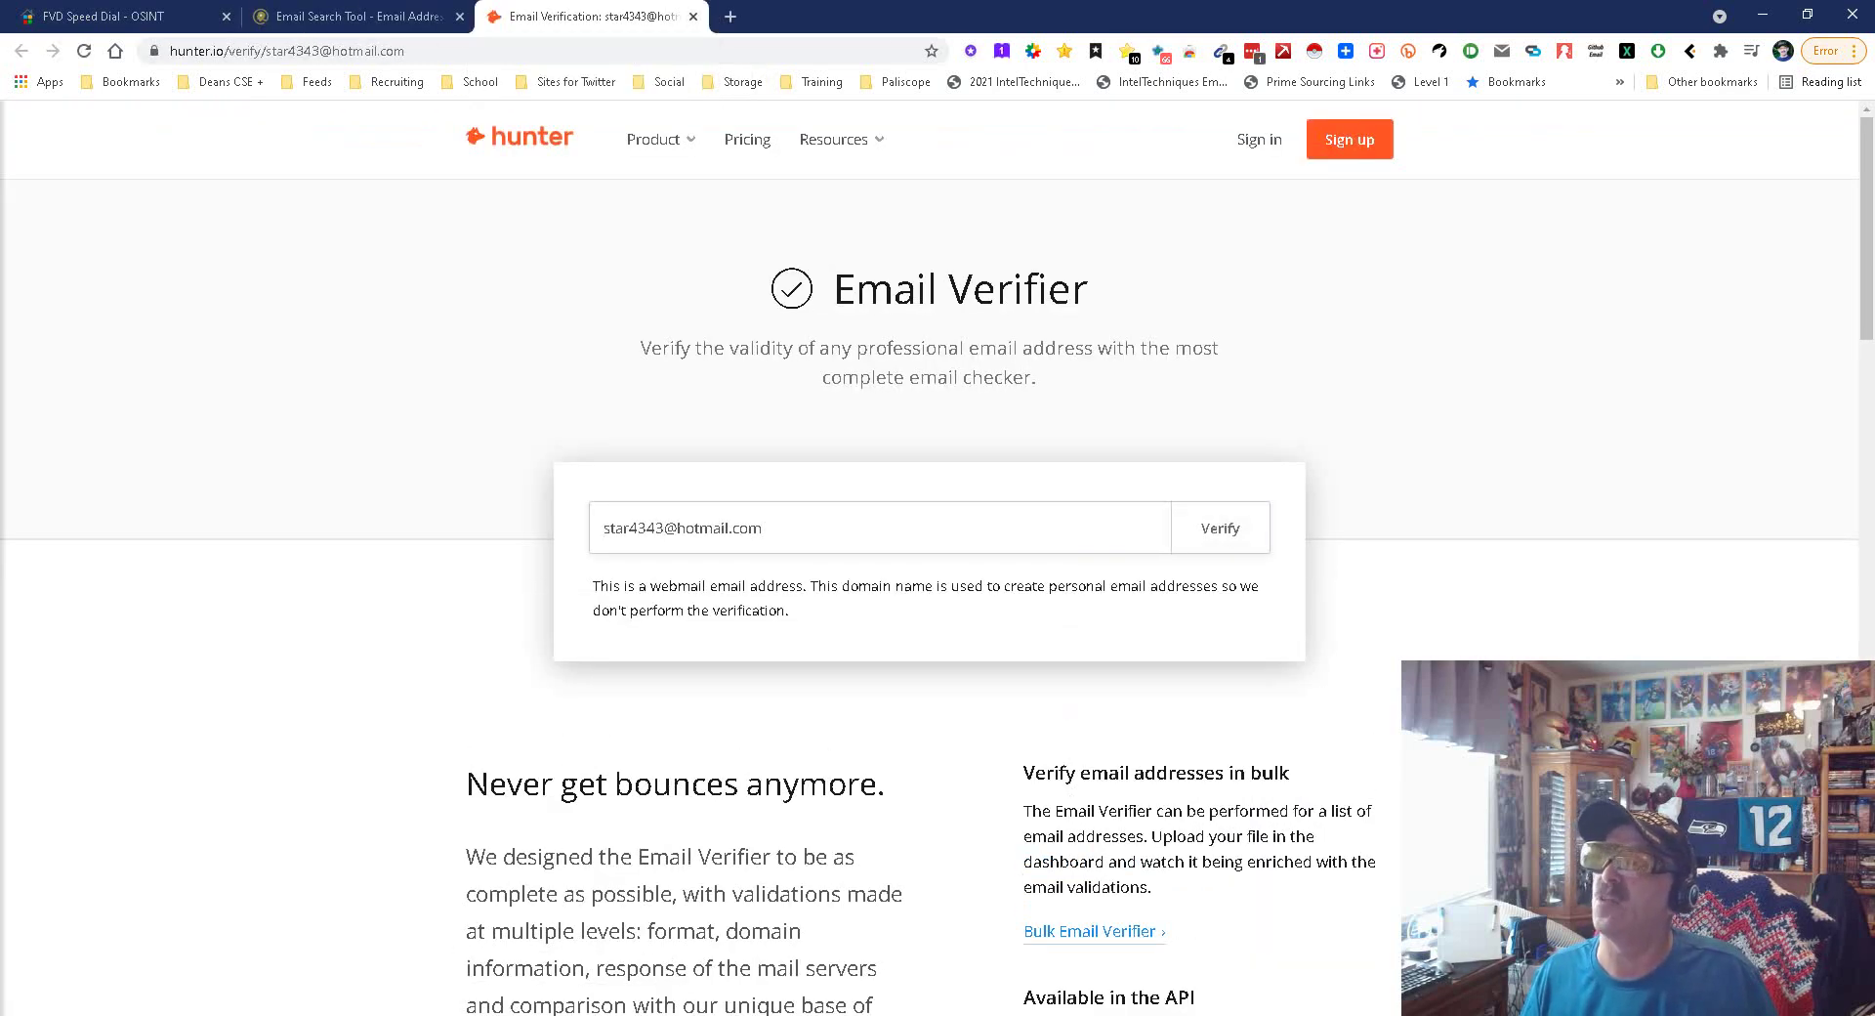
click(694, 16)
scroll(977, 586, down, 2)
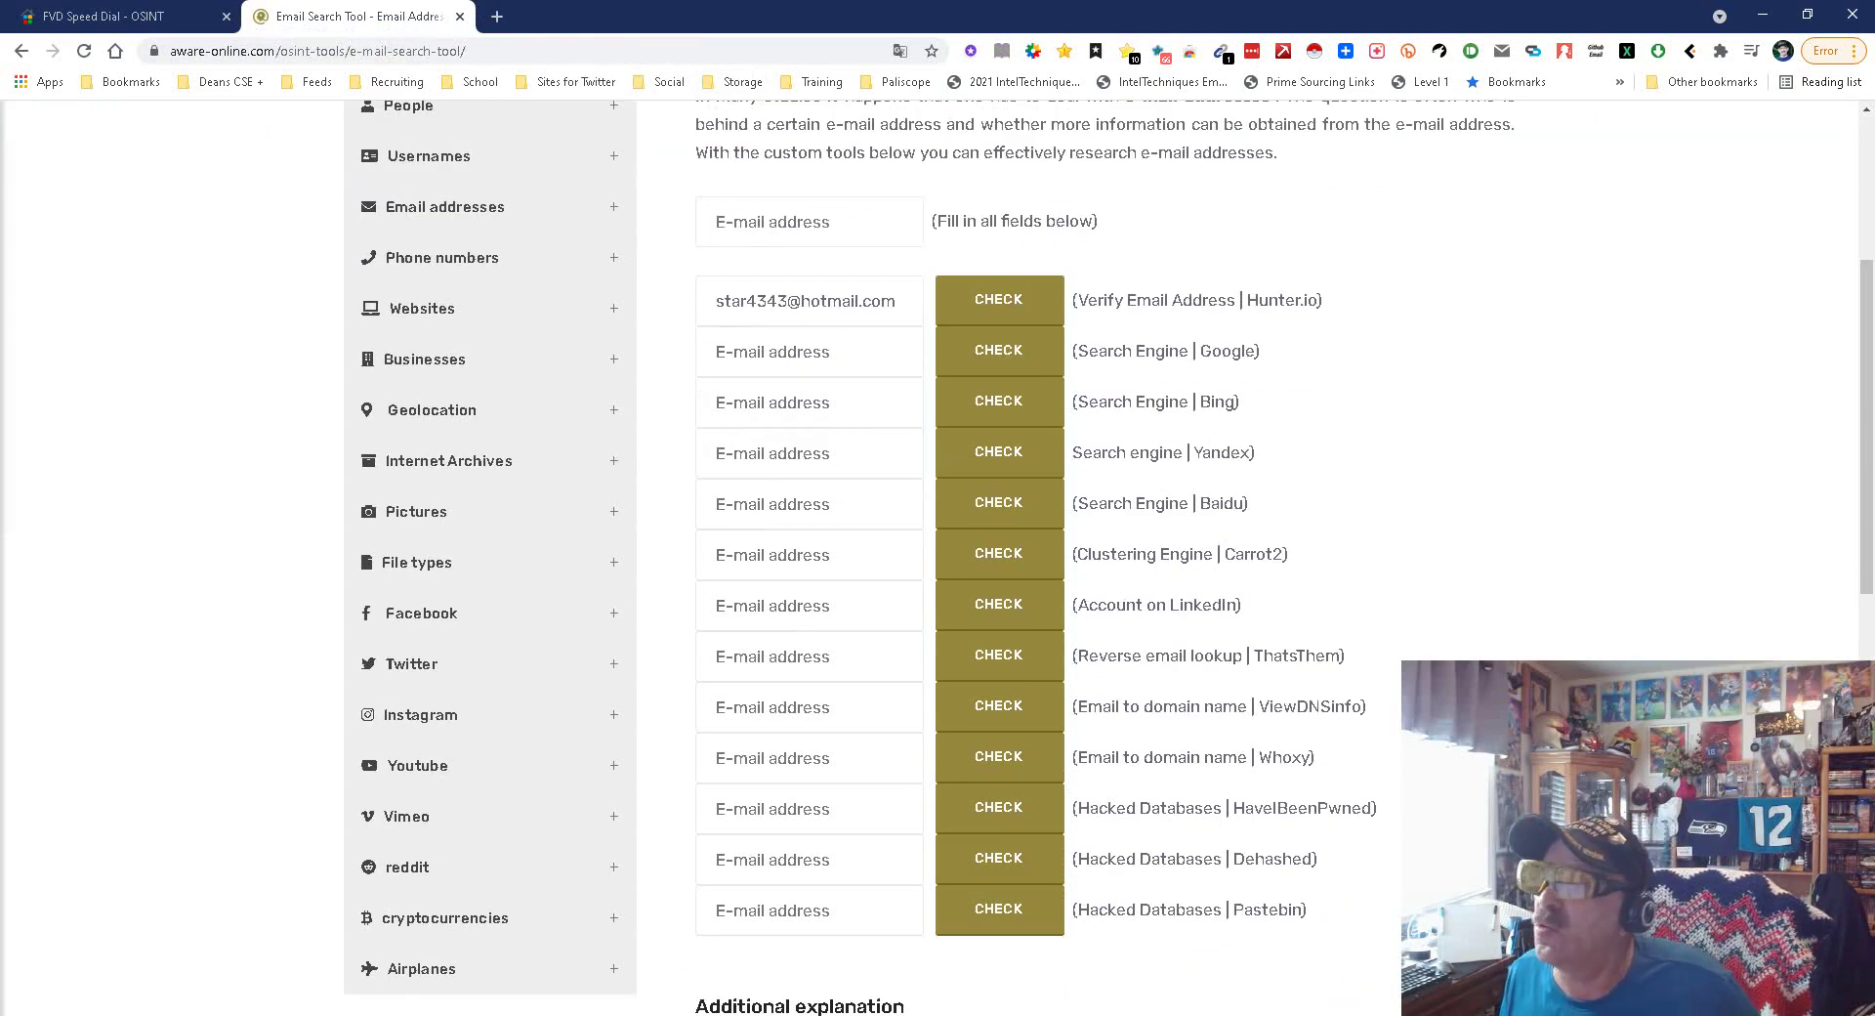
Step: Scroll through the rest of the Email search tool page
scroll(976, 586, down, 5)
scroll(976, 586, down, 3)
scroll(977, 586, down, 1)
scroll(976, 586, down, 3)
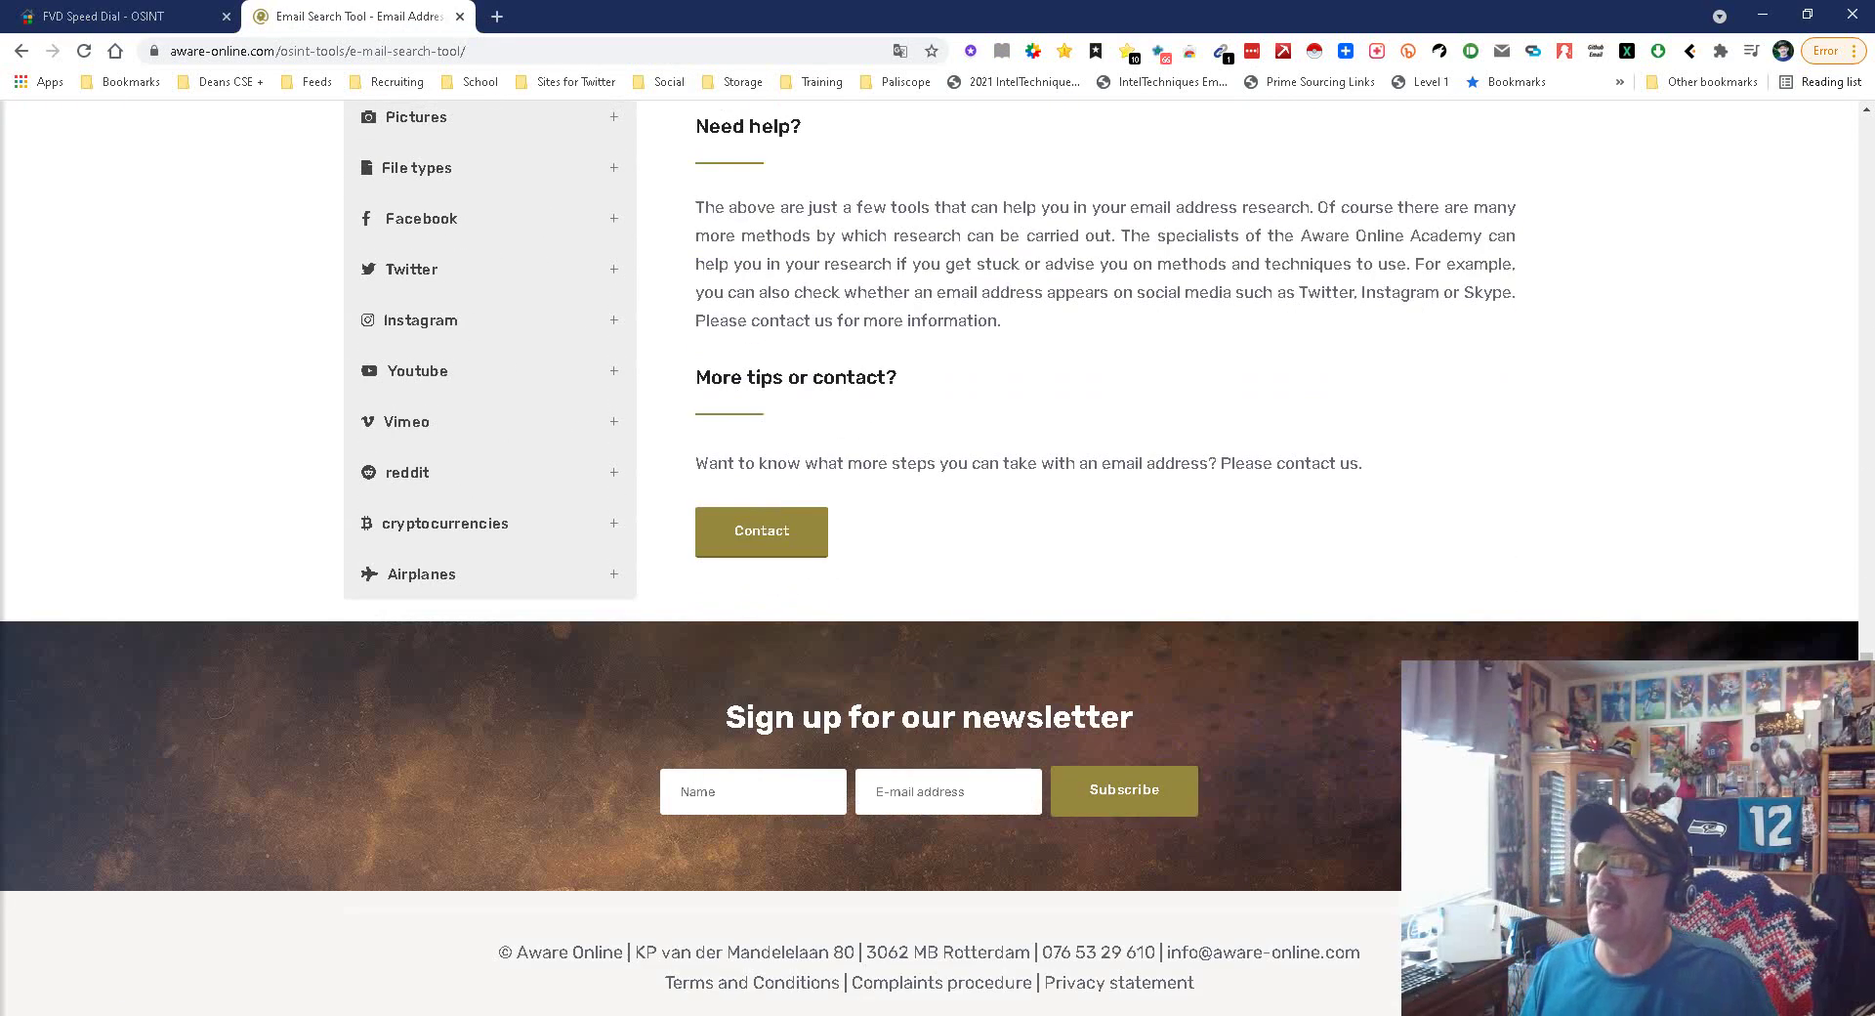
scroll(977, 586, up, 12)
Step: Open the Email OSINT tools list and browse services like Hunter.io, MailTester and CentralOps
click(444, 344)
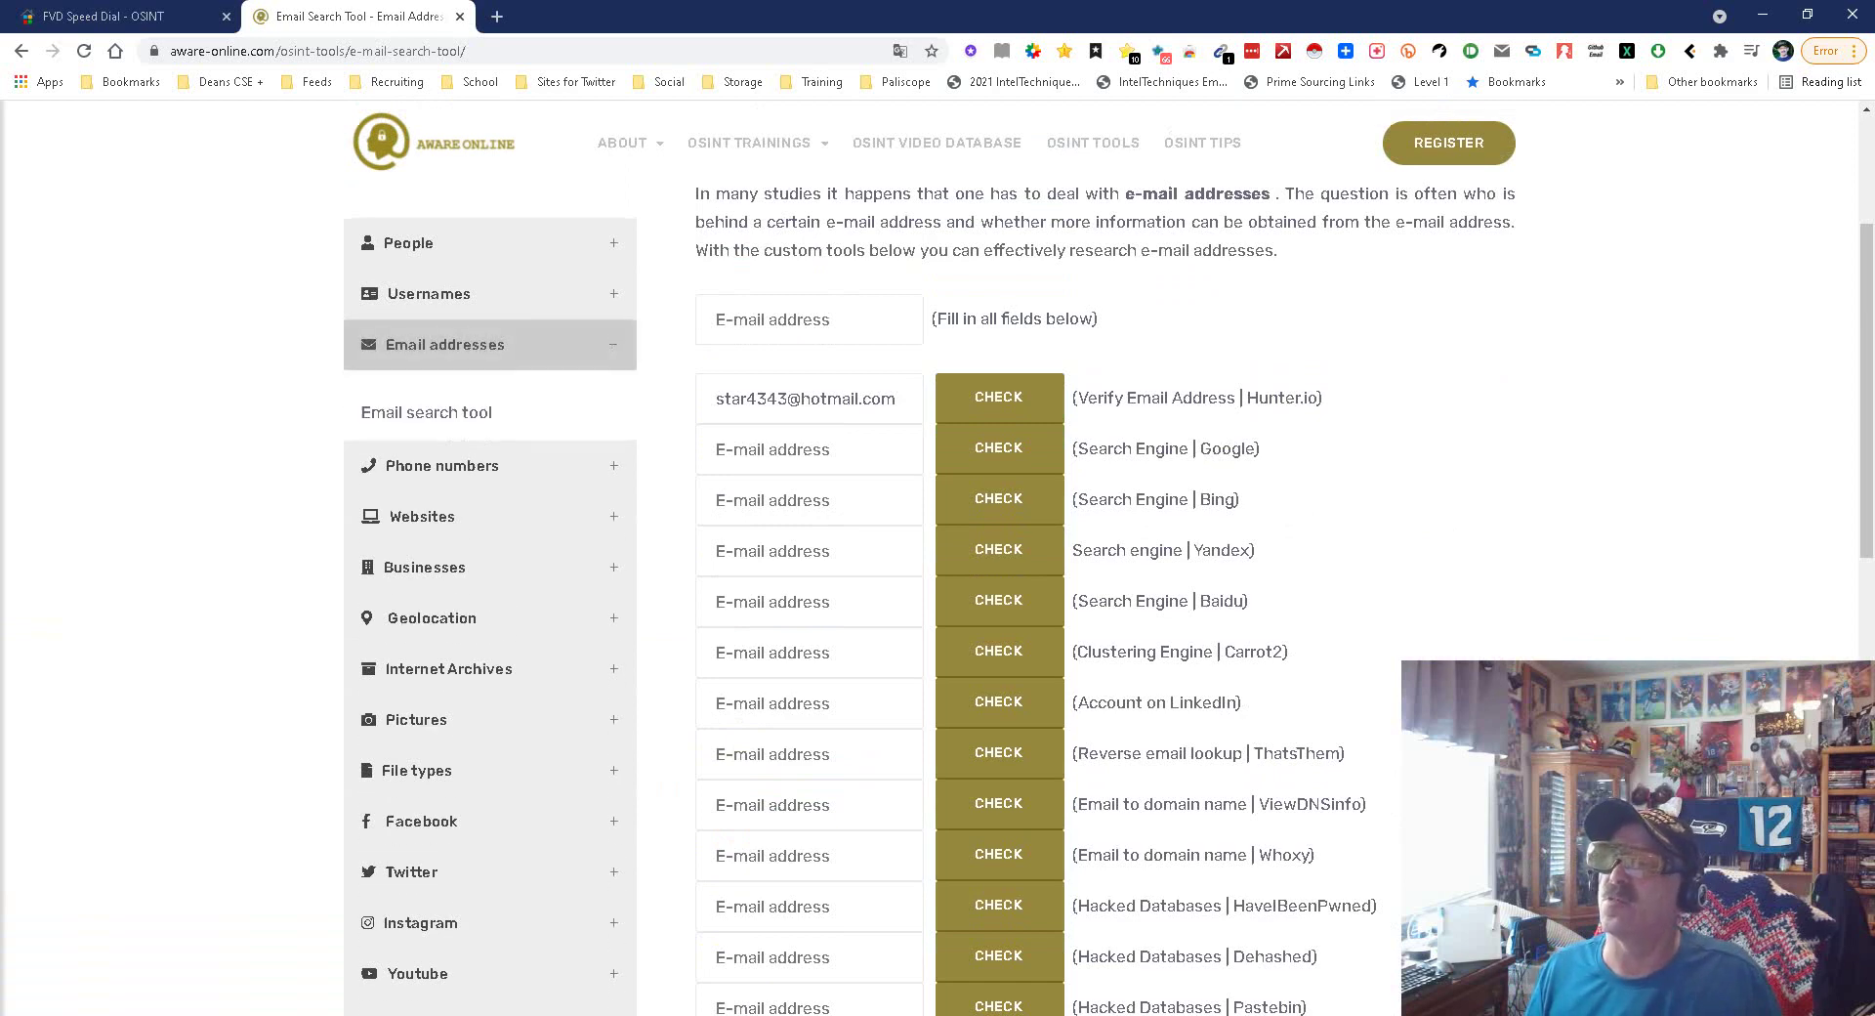
click(429, 470)
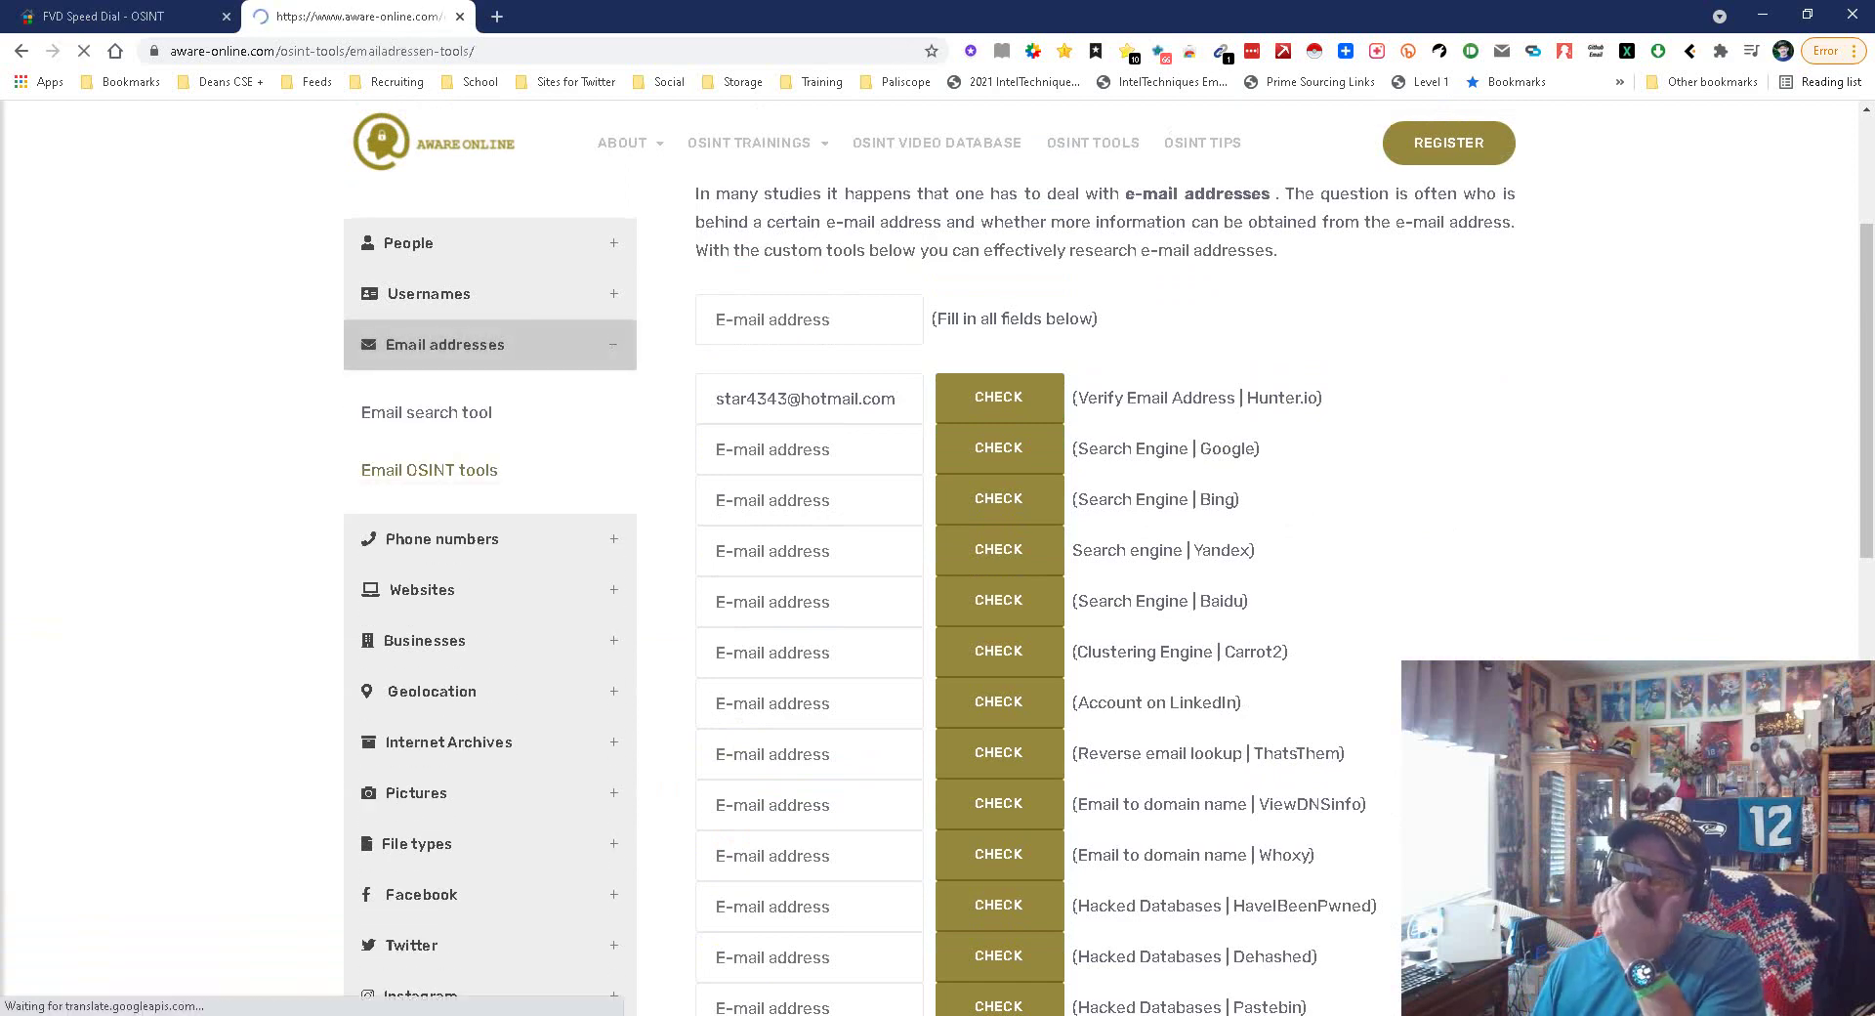
scroll(977, 586, down, 2)
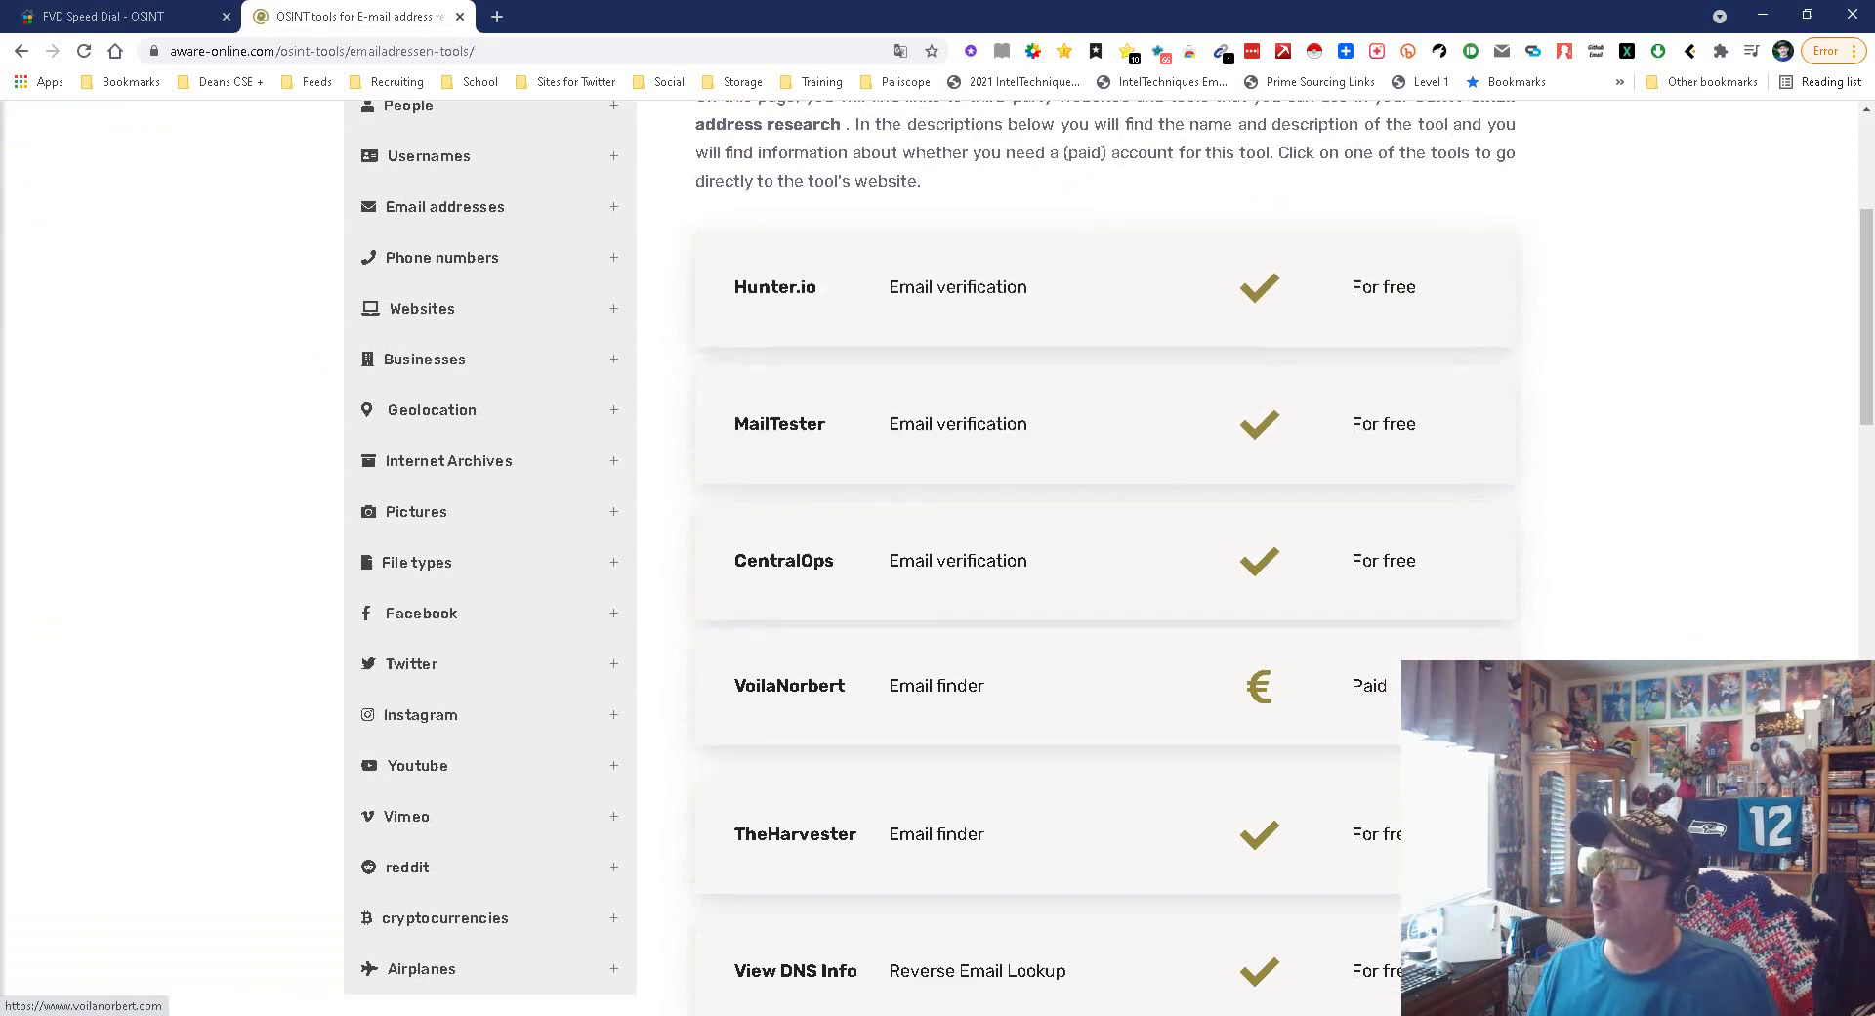
scroll(976, 723, down, 3)
scroll(977, 722, down, 2)
scroll(976, 703, up, 2)
scroll(977, 703, up, 8)
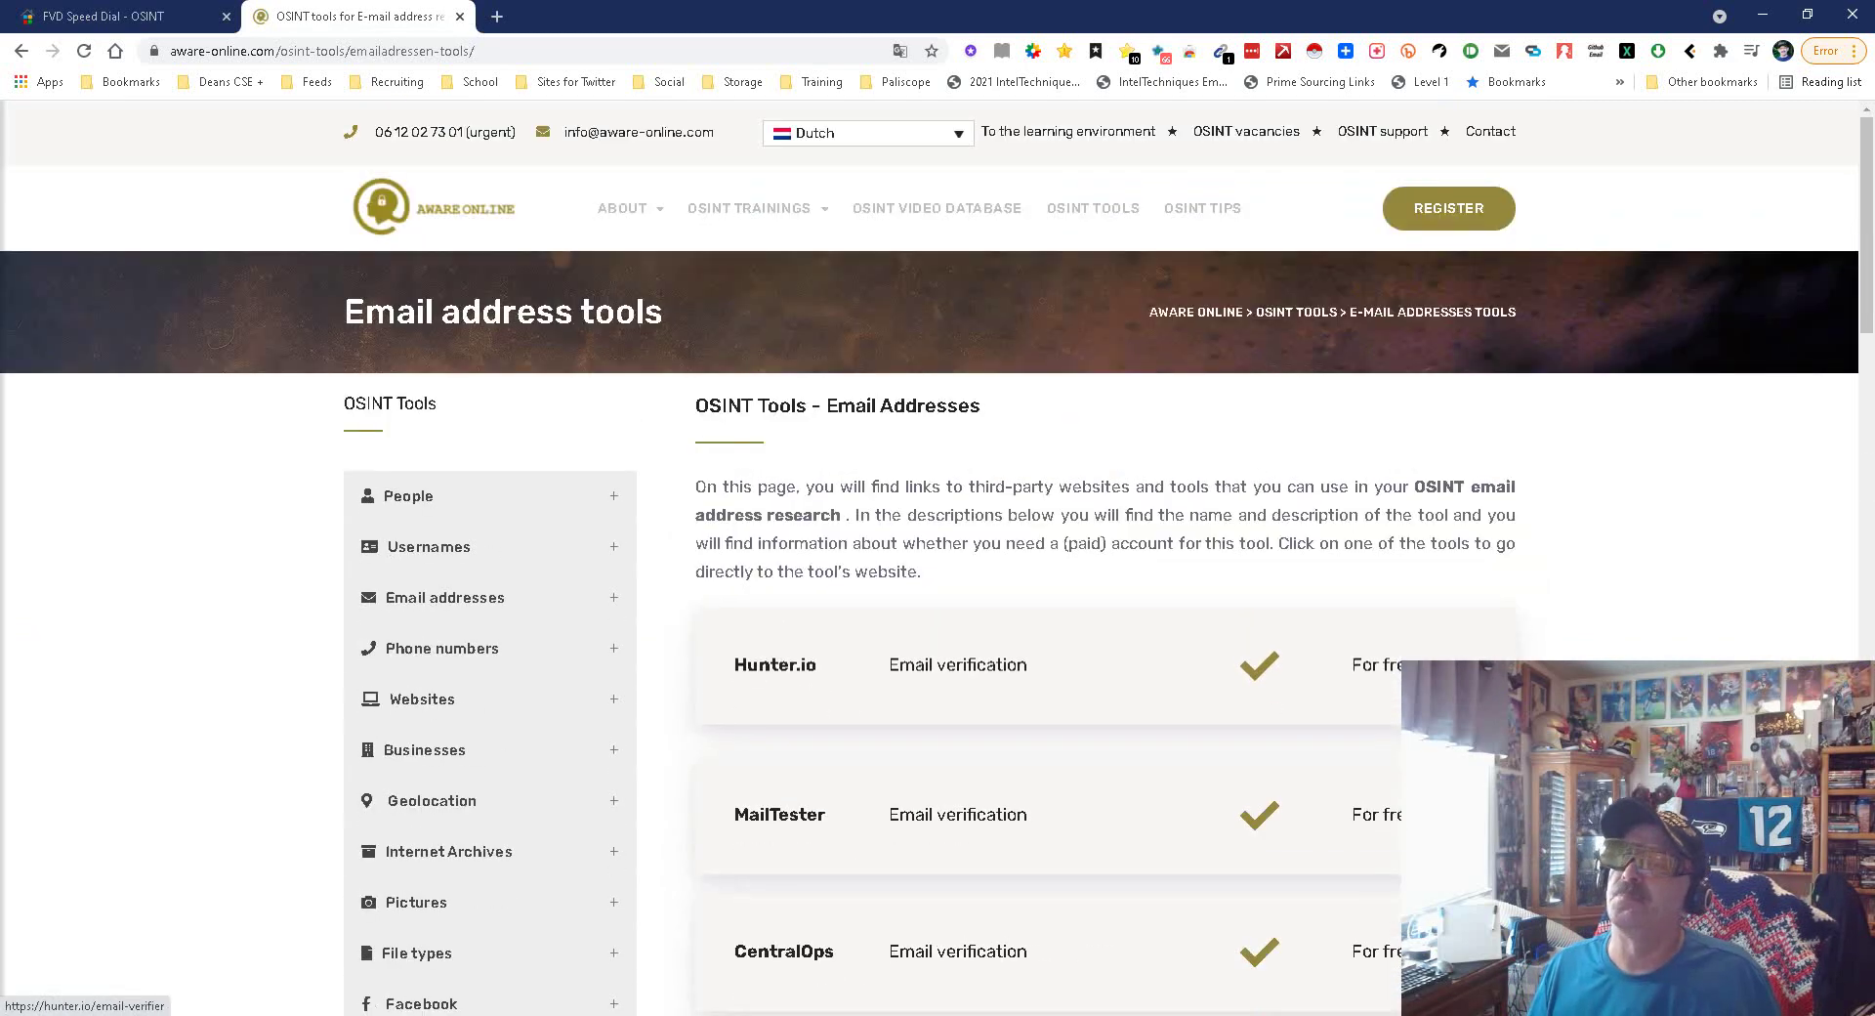
scroll(977, 703, down, 4)
click(442, 355)
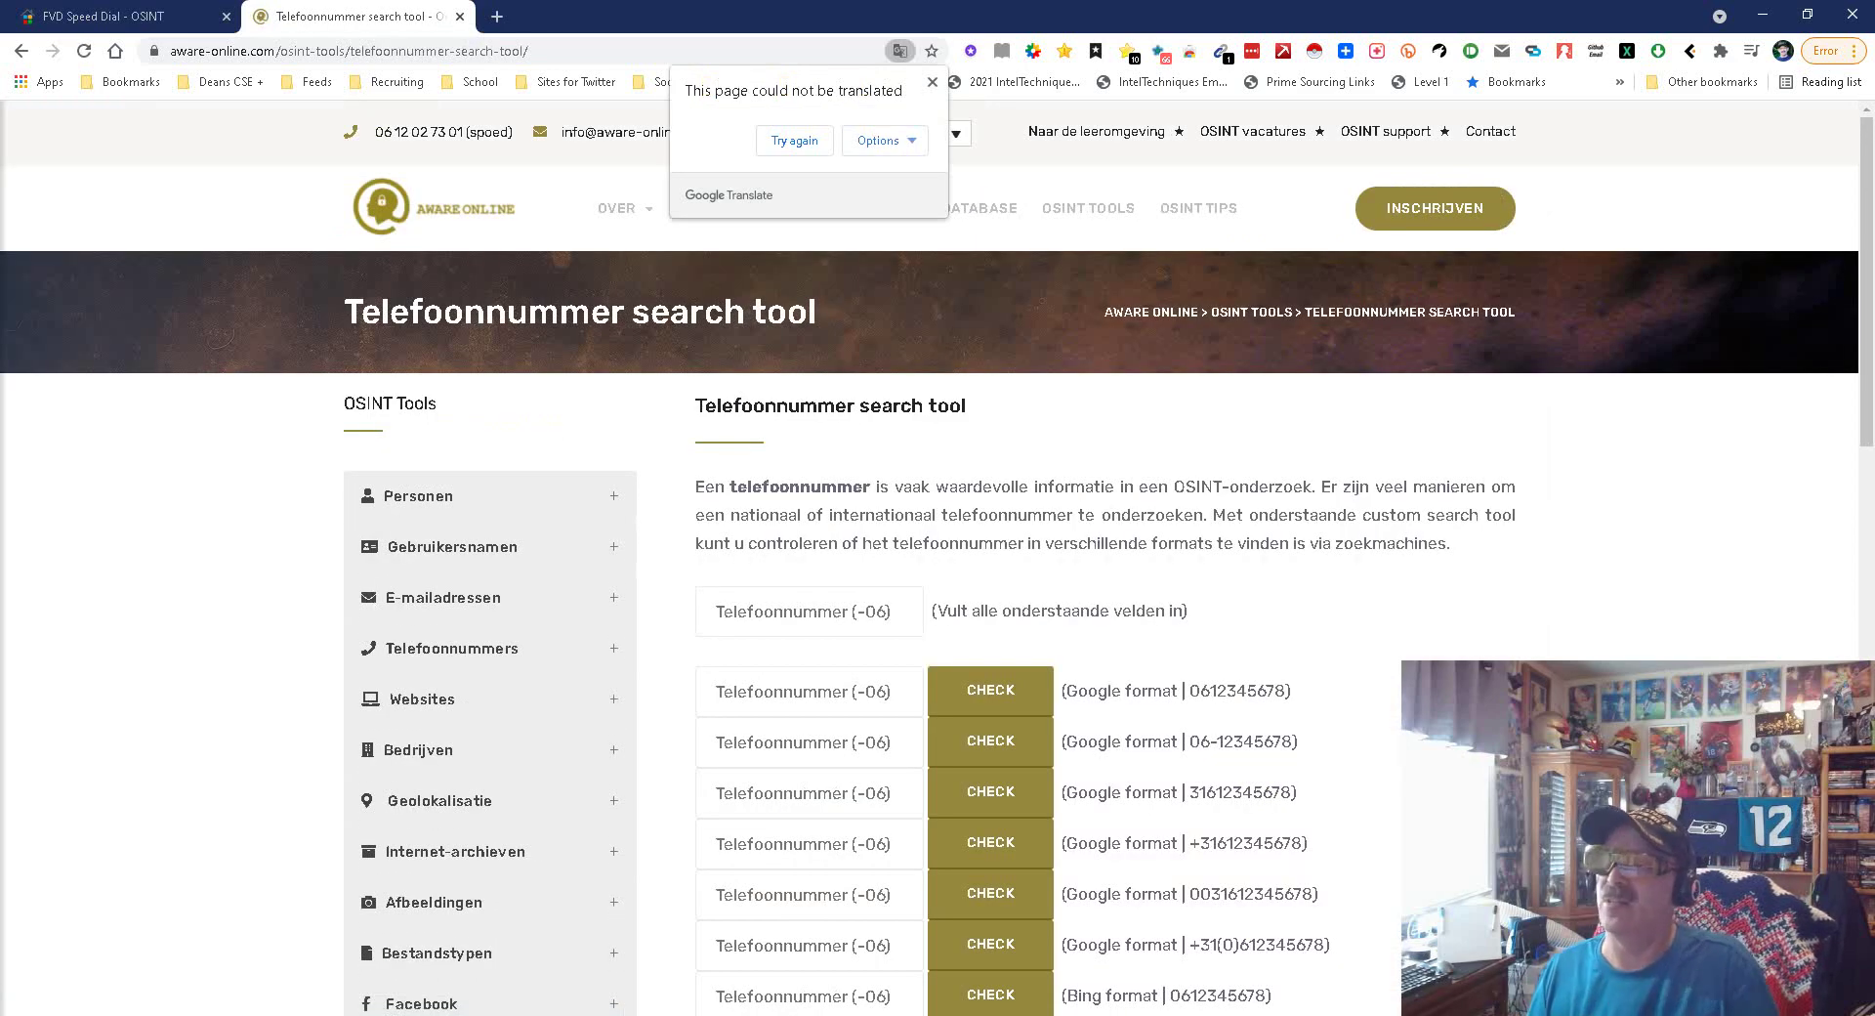
Step: Dismiss the failed translation notice and expand the Websites and Businesses sidebar sections
scroll(938, 586, down, 2)
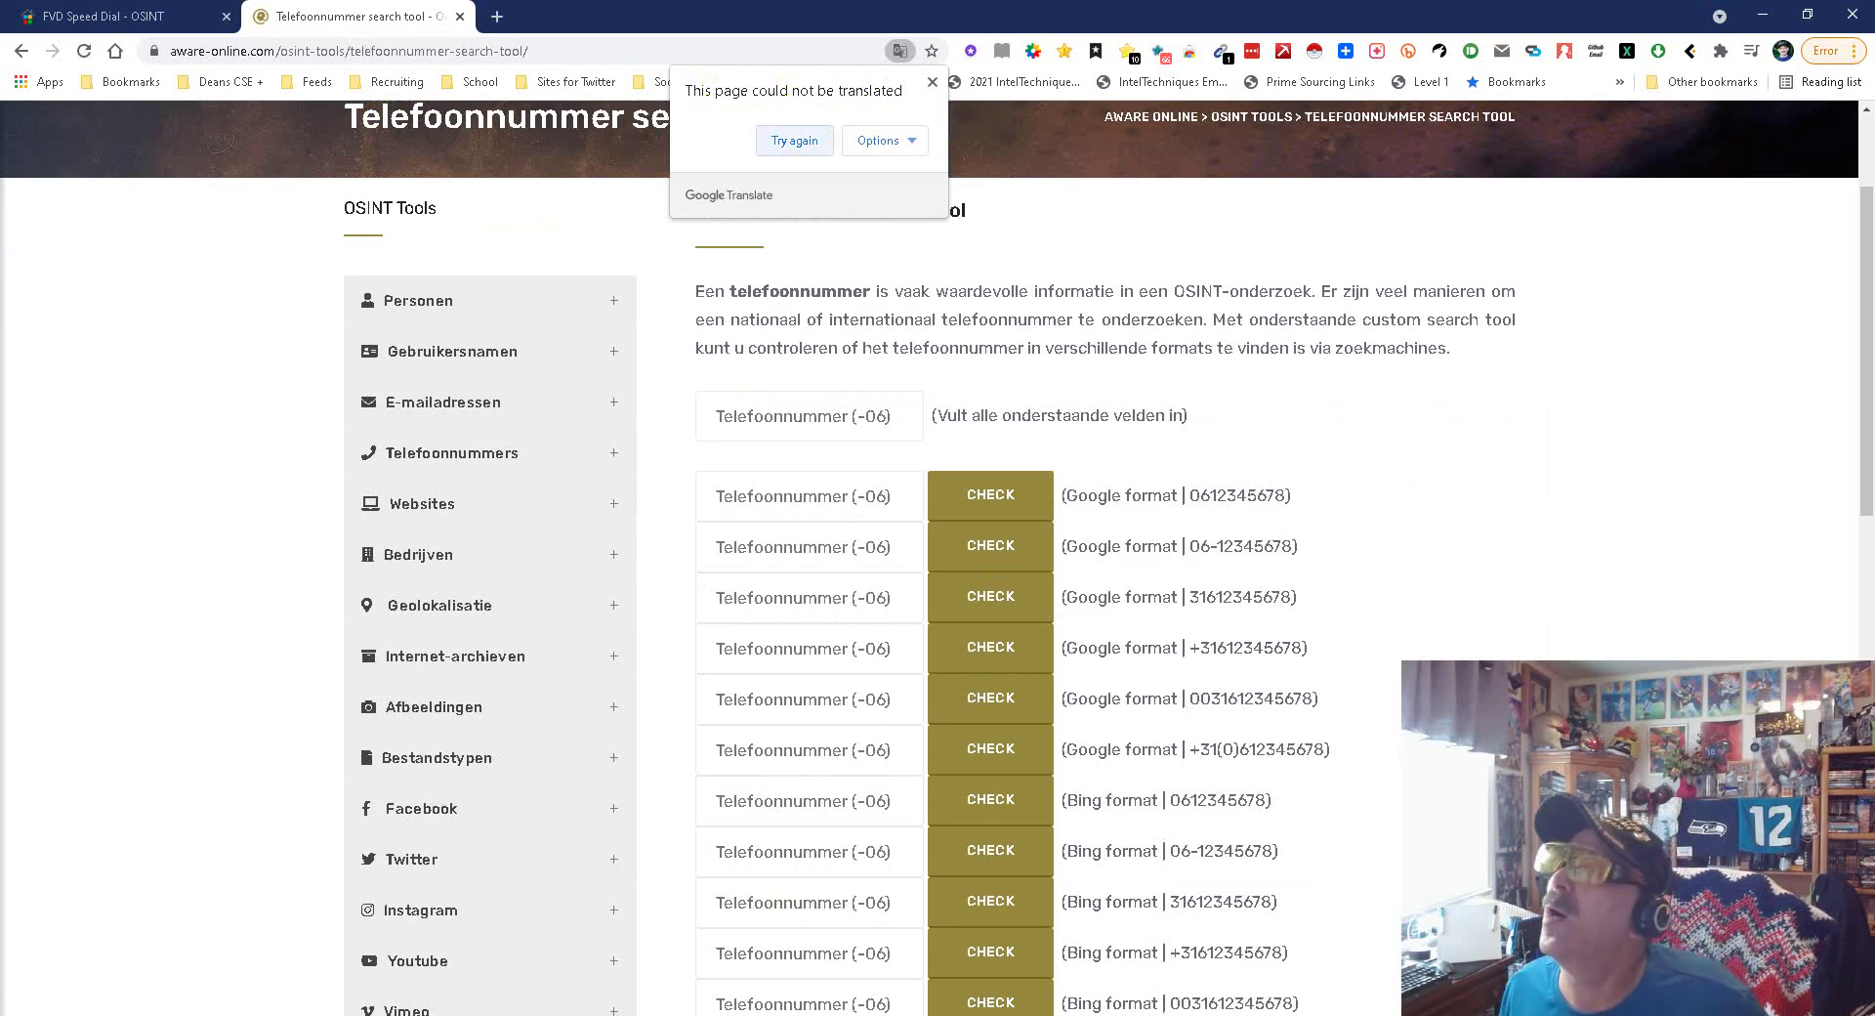
click(932, 82)
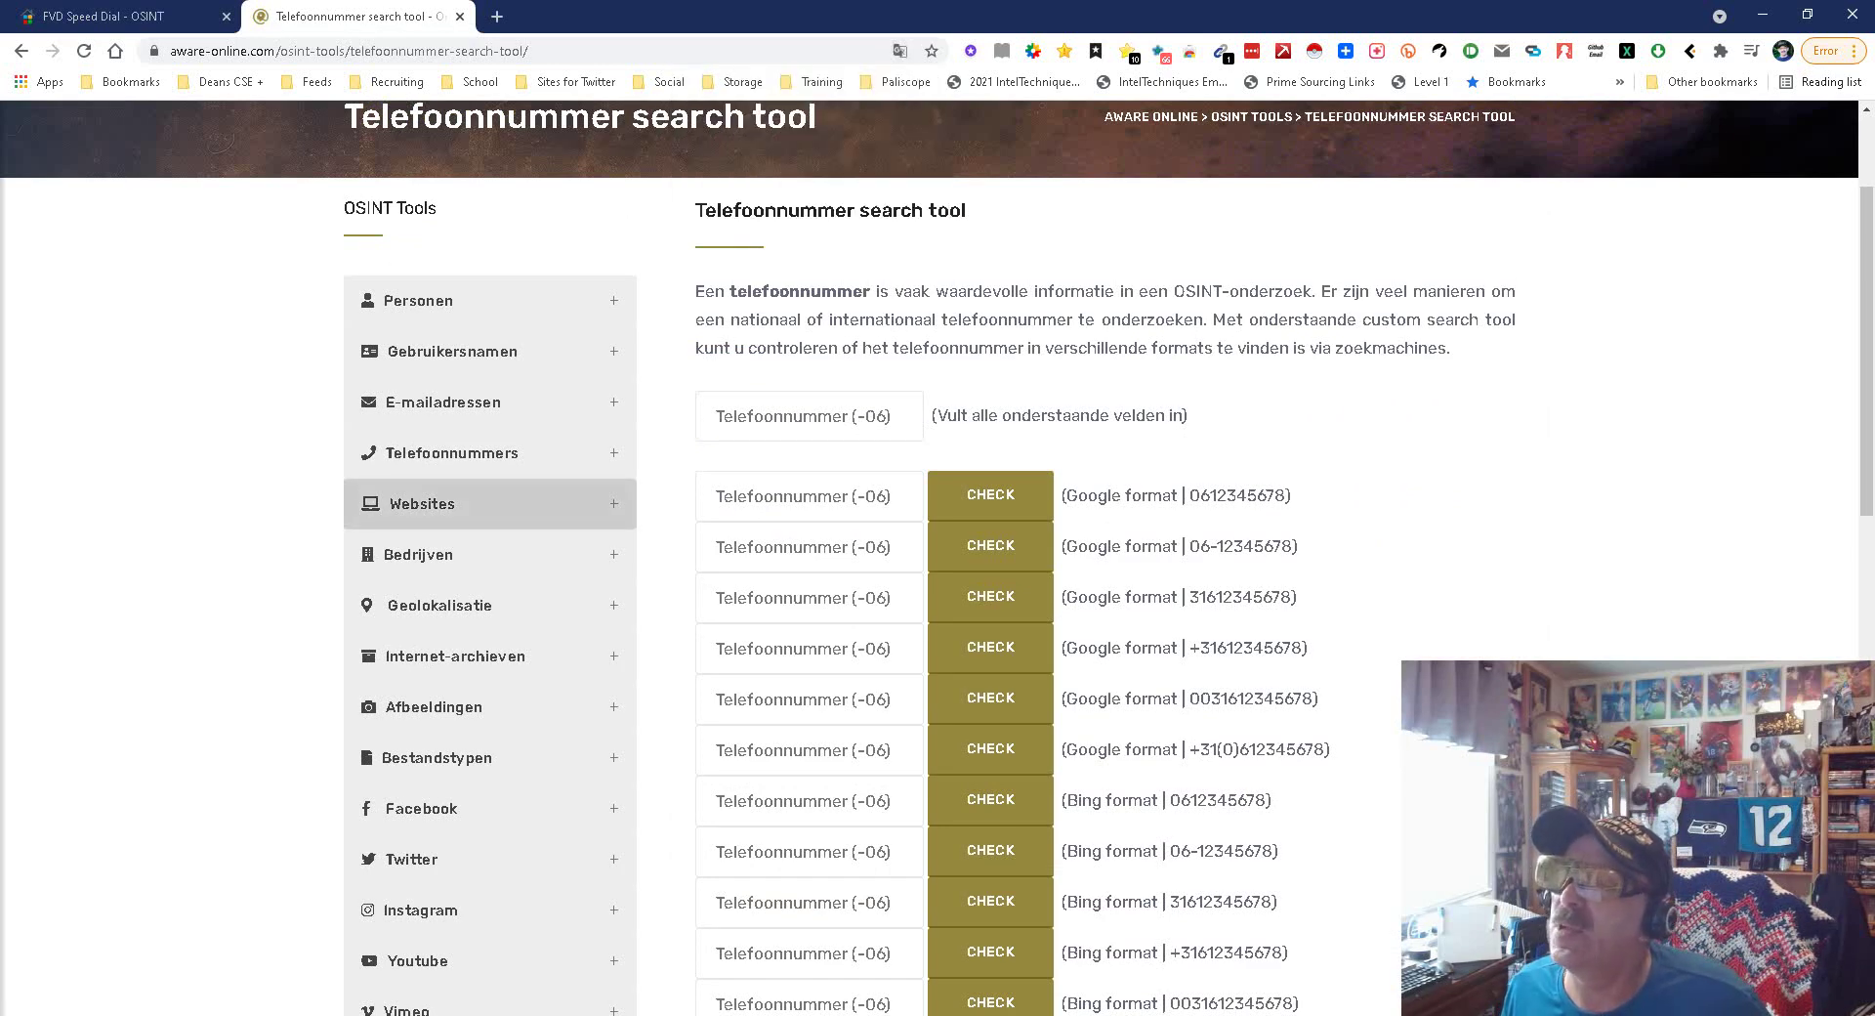
click(422, 503)
scroll(422, 503, down, 3)
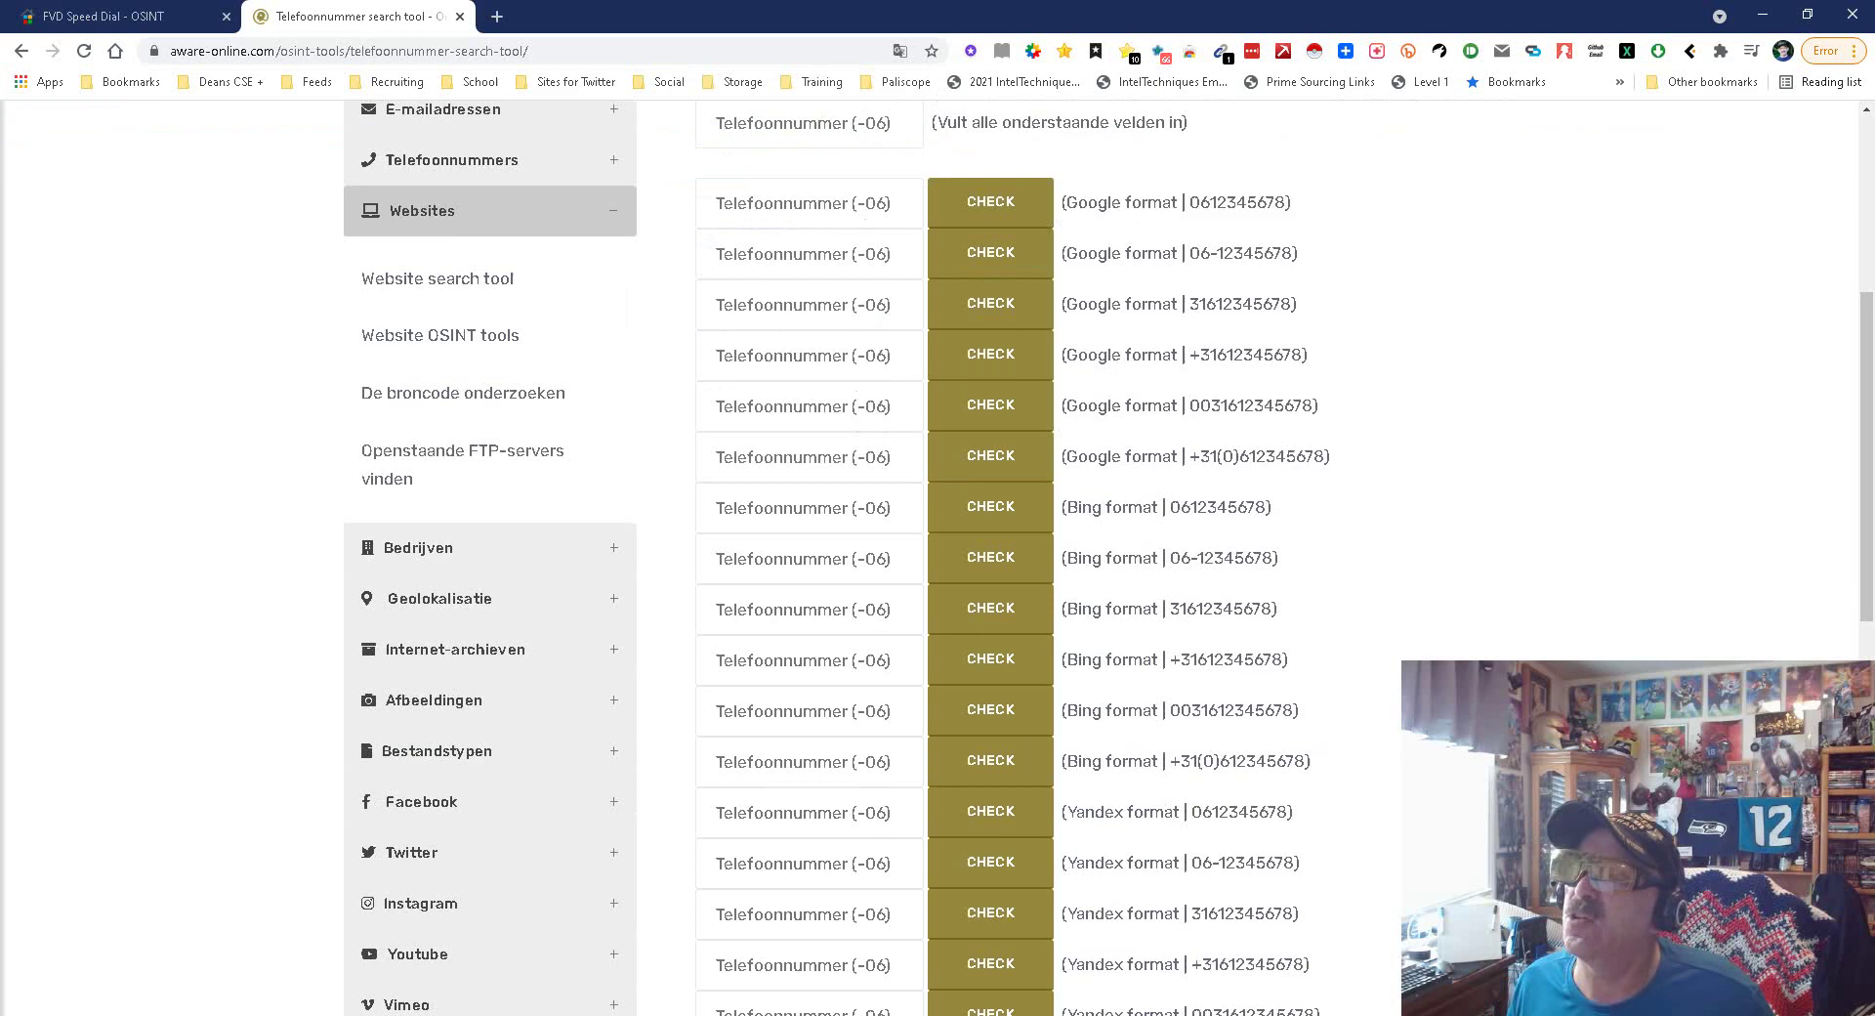
click(418, 546)
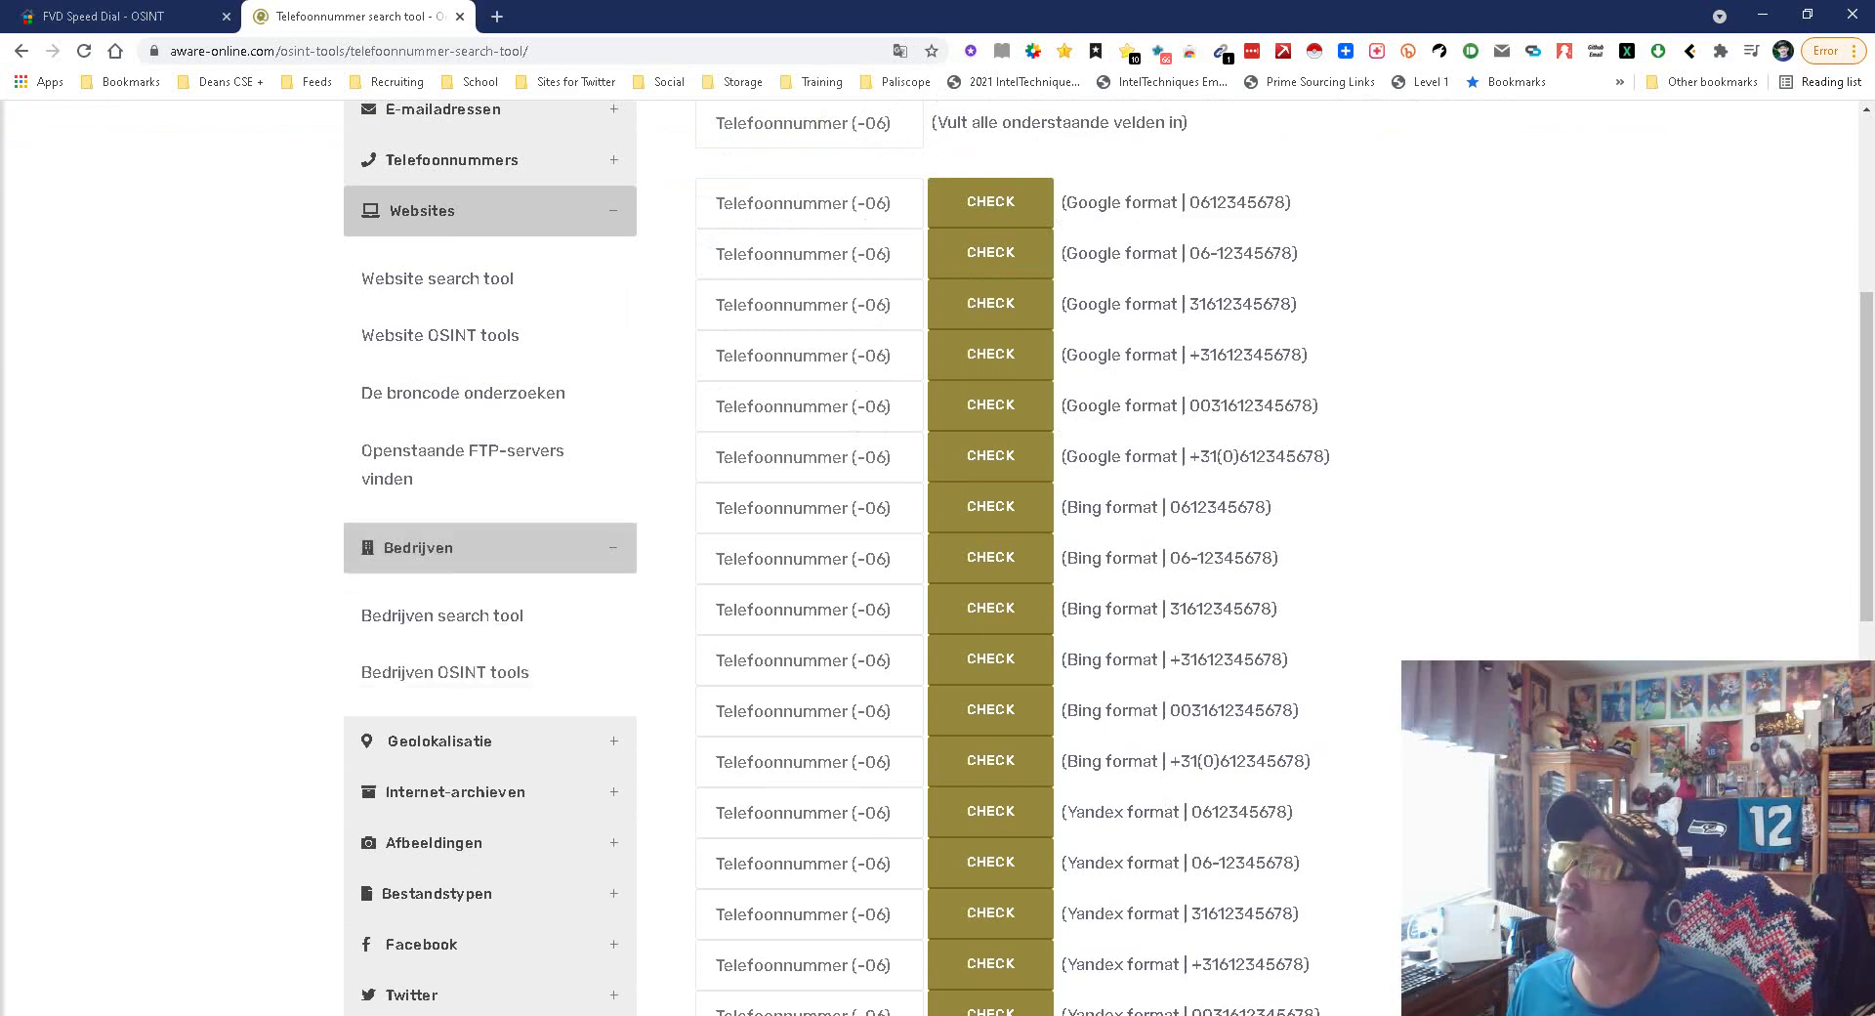
Step: Translate the Phone number search tool into English and scroll to its Yandex searches
click(899, 49)
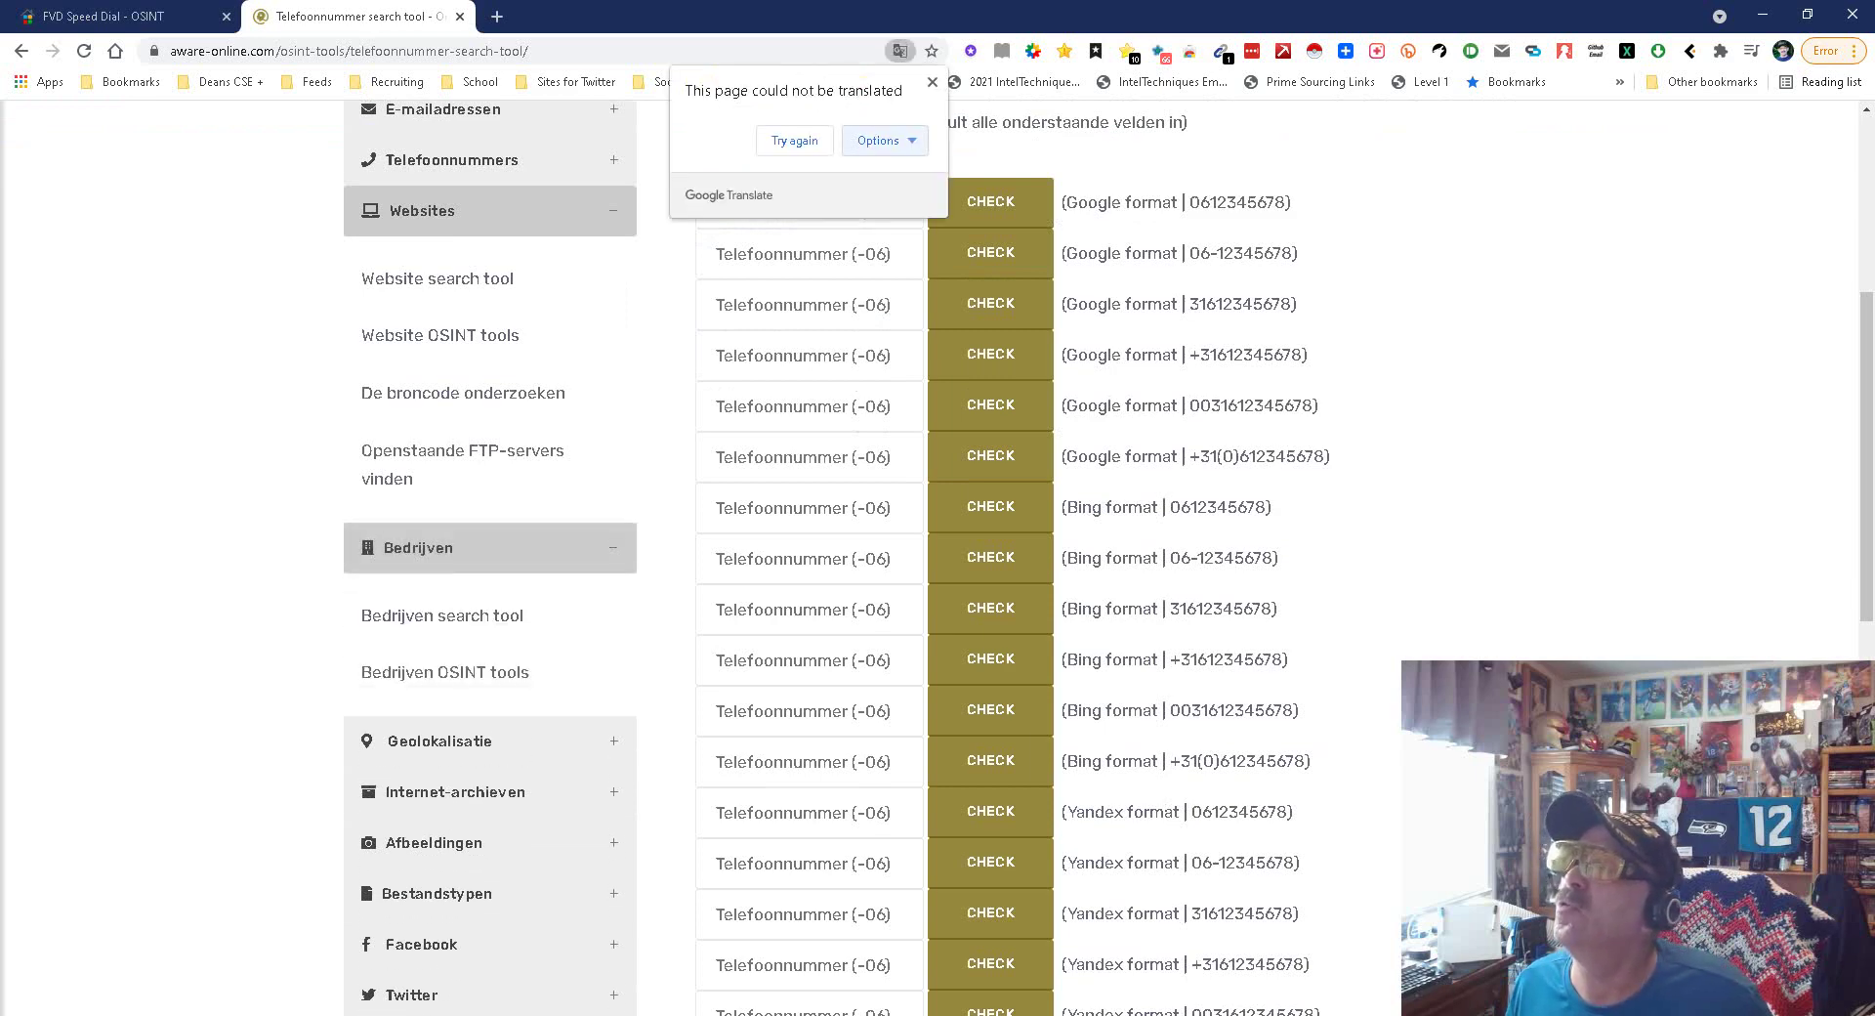
click(795, 139)
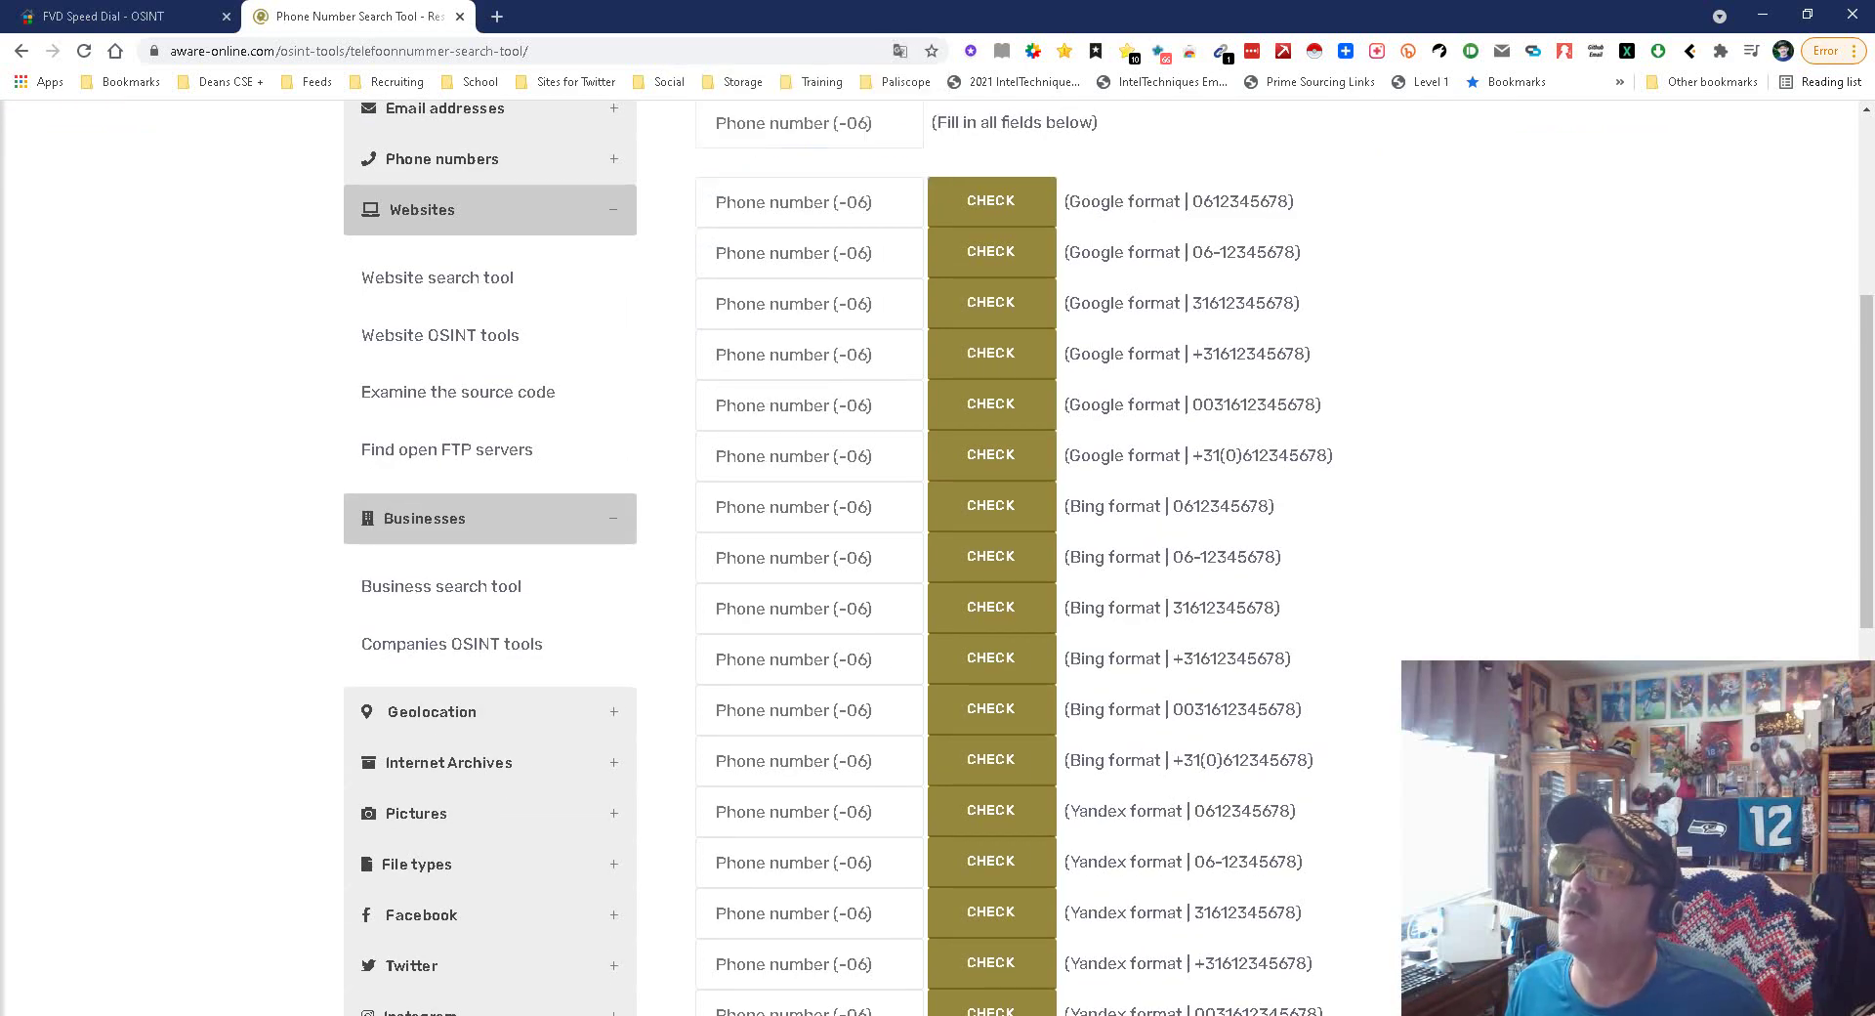
scroll(488, 711, down, 3)
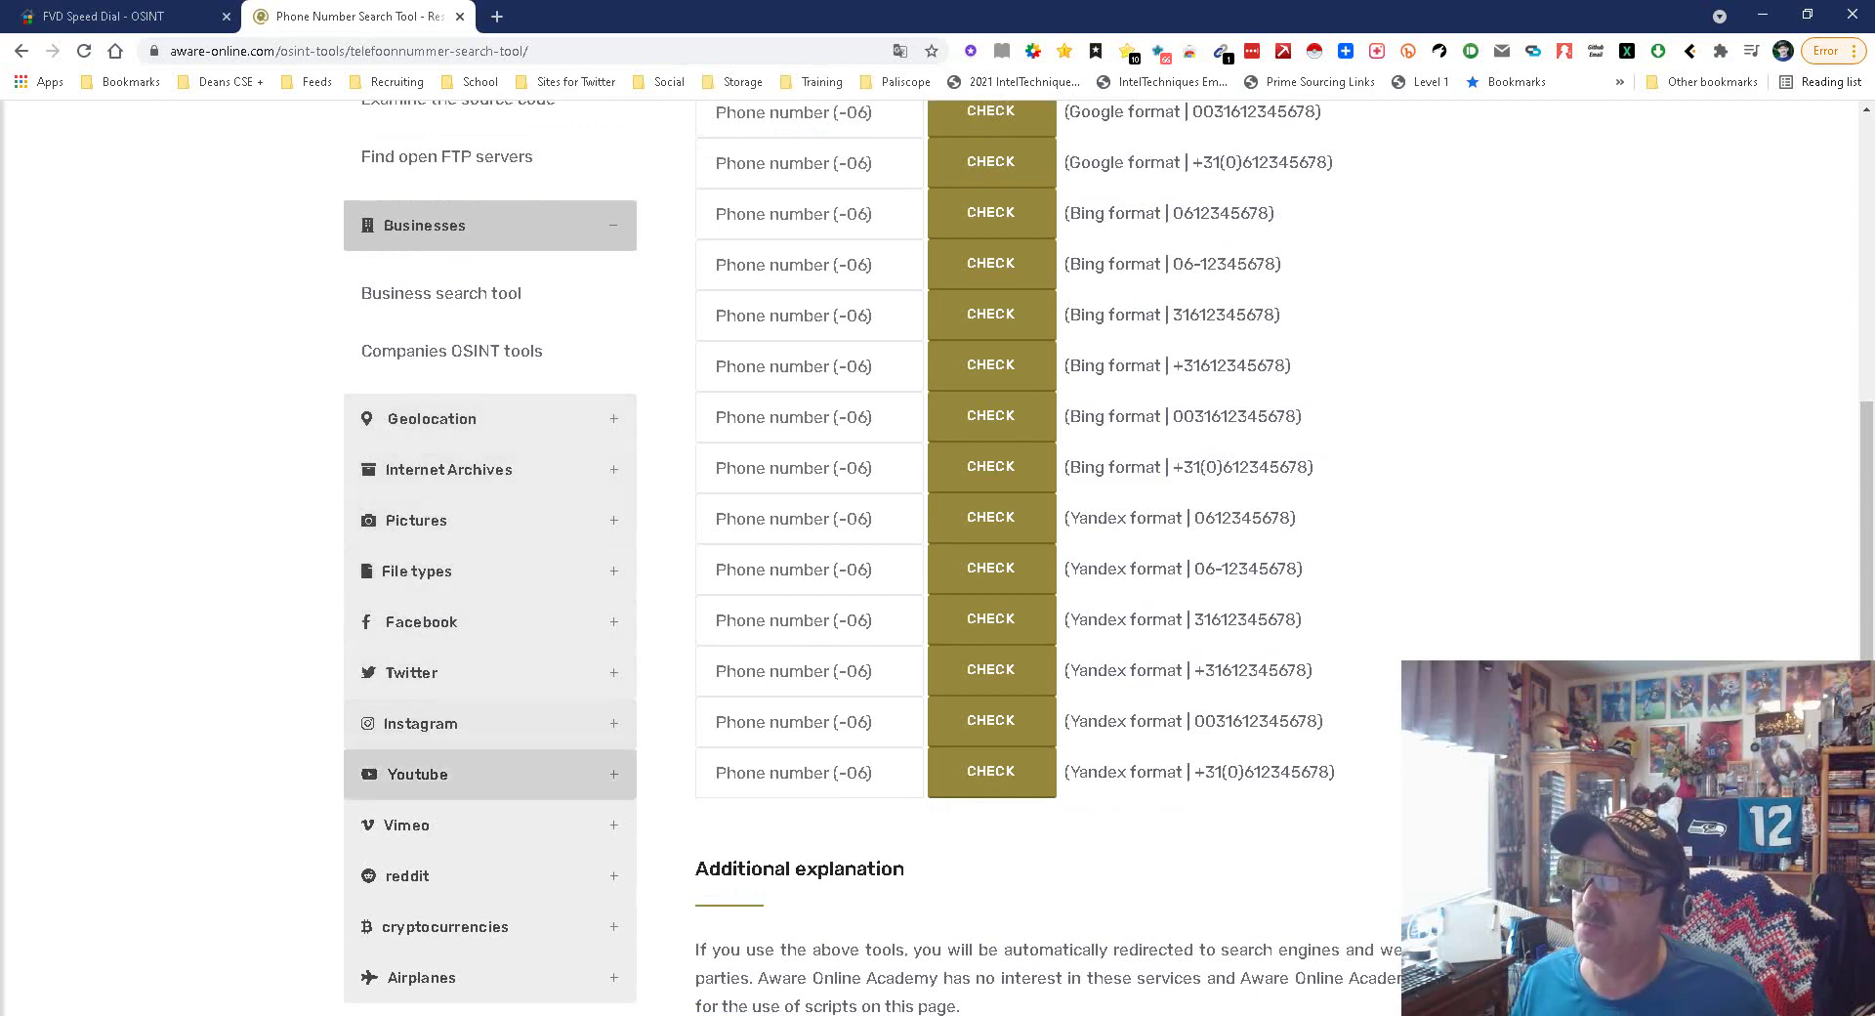
scroll(488, 757, down, 2)
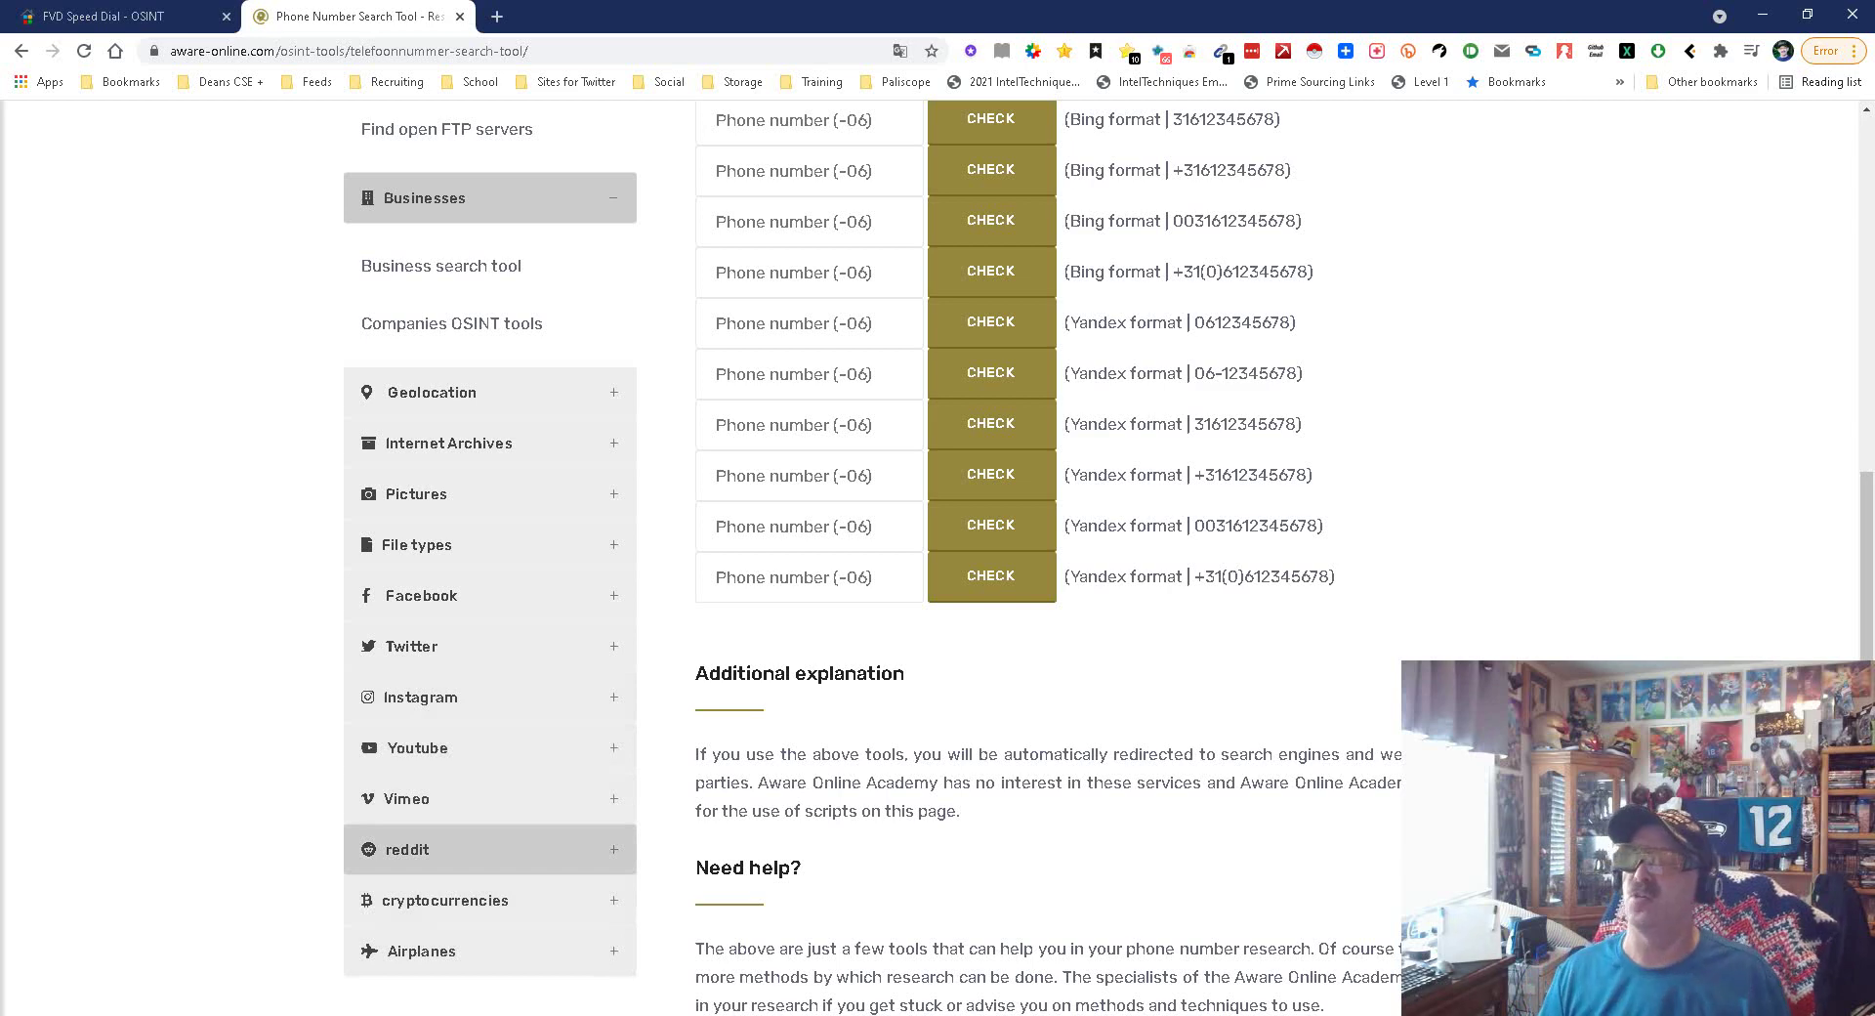
Step: Open the Facebook search tool and scroll through its mutual-friends search forms
click(421, 595)
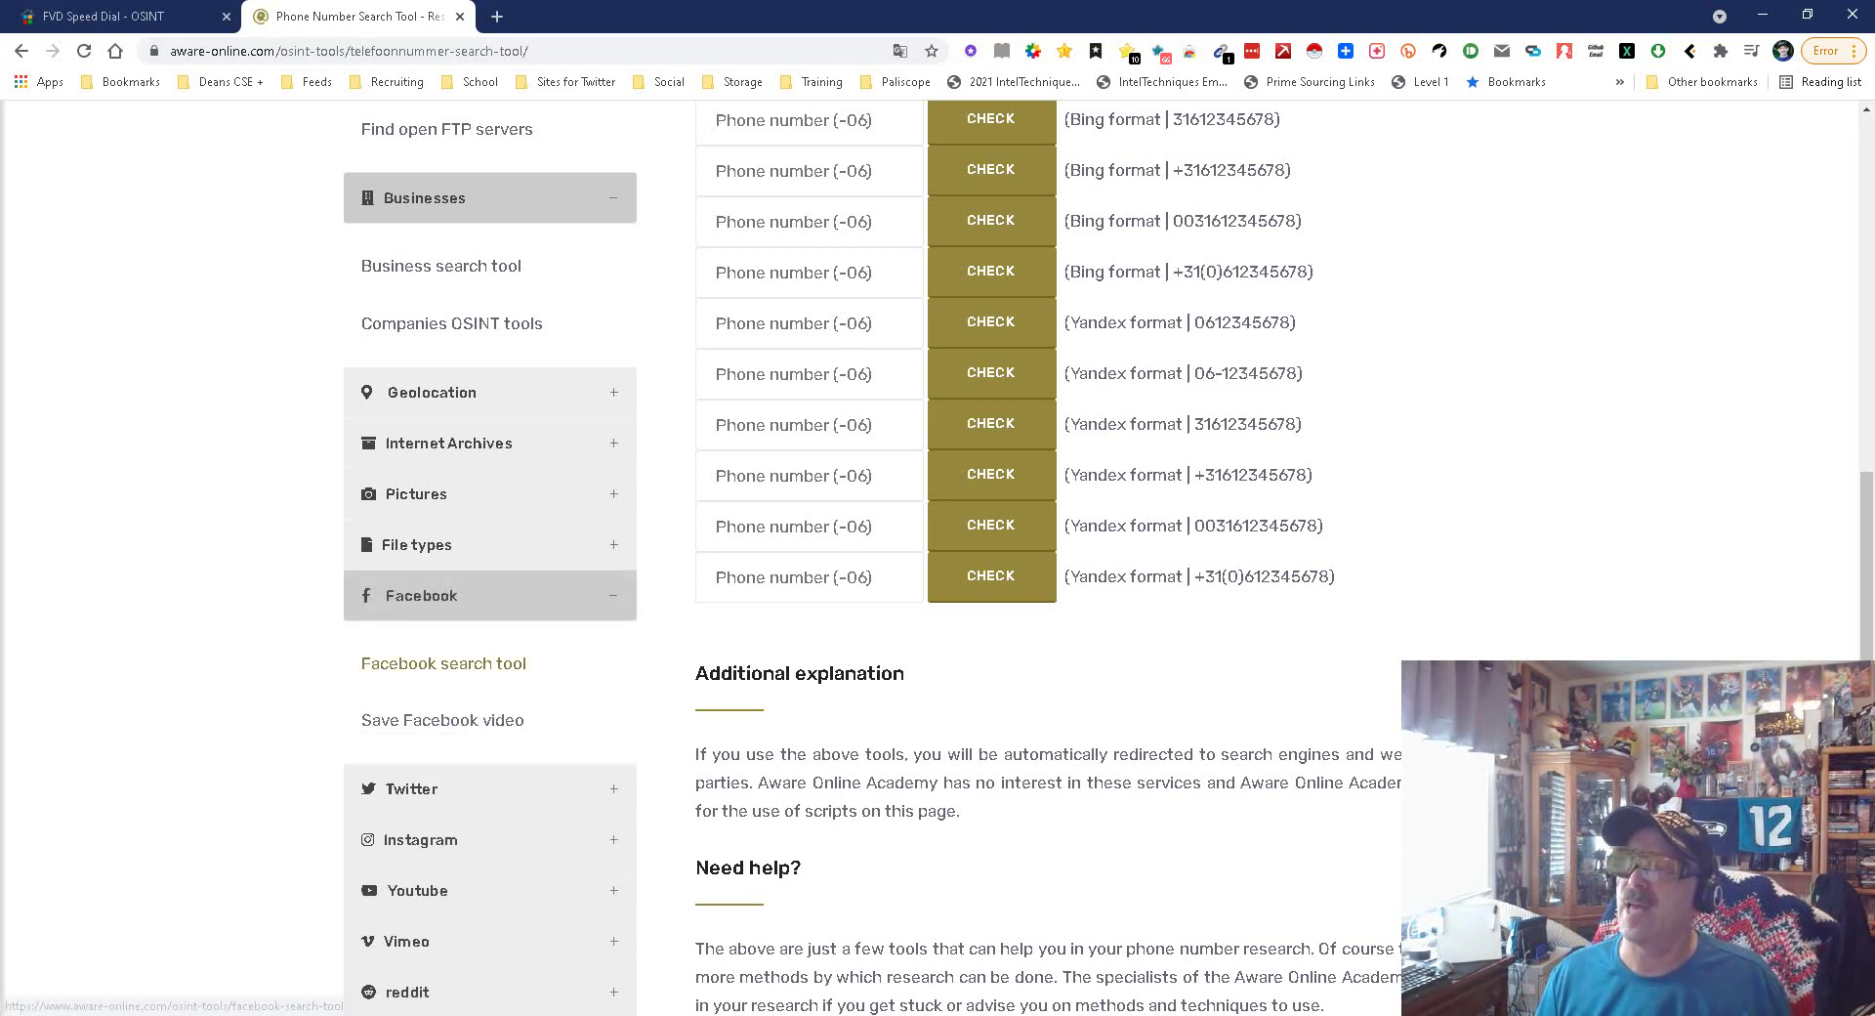
click(444, 663)
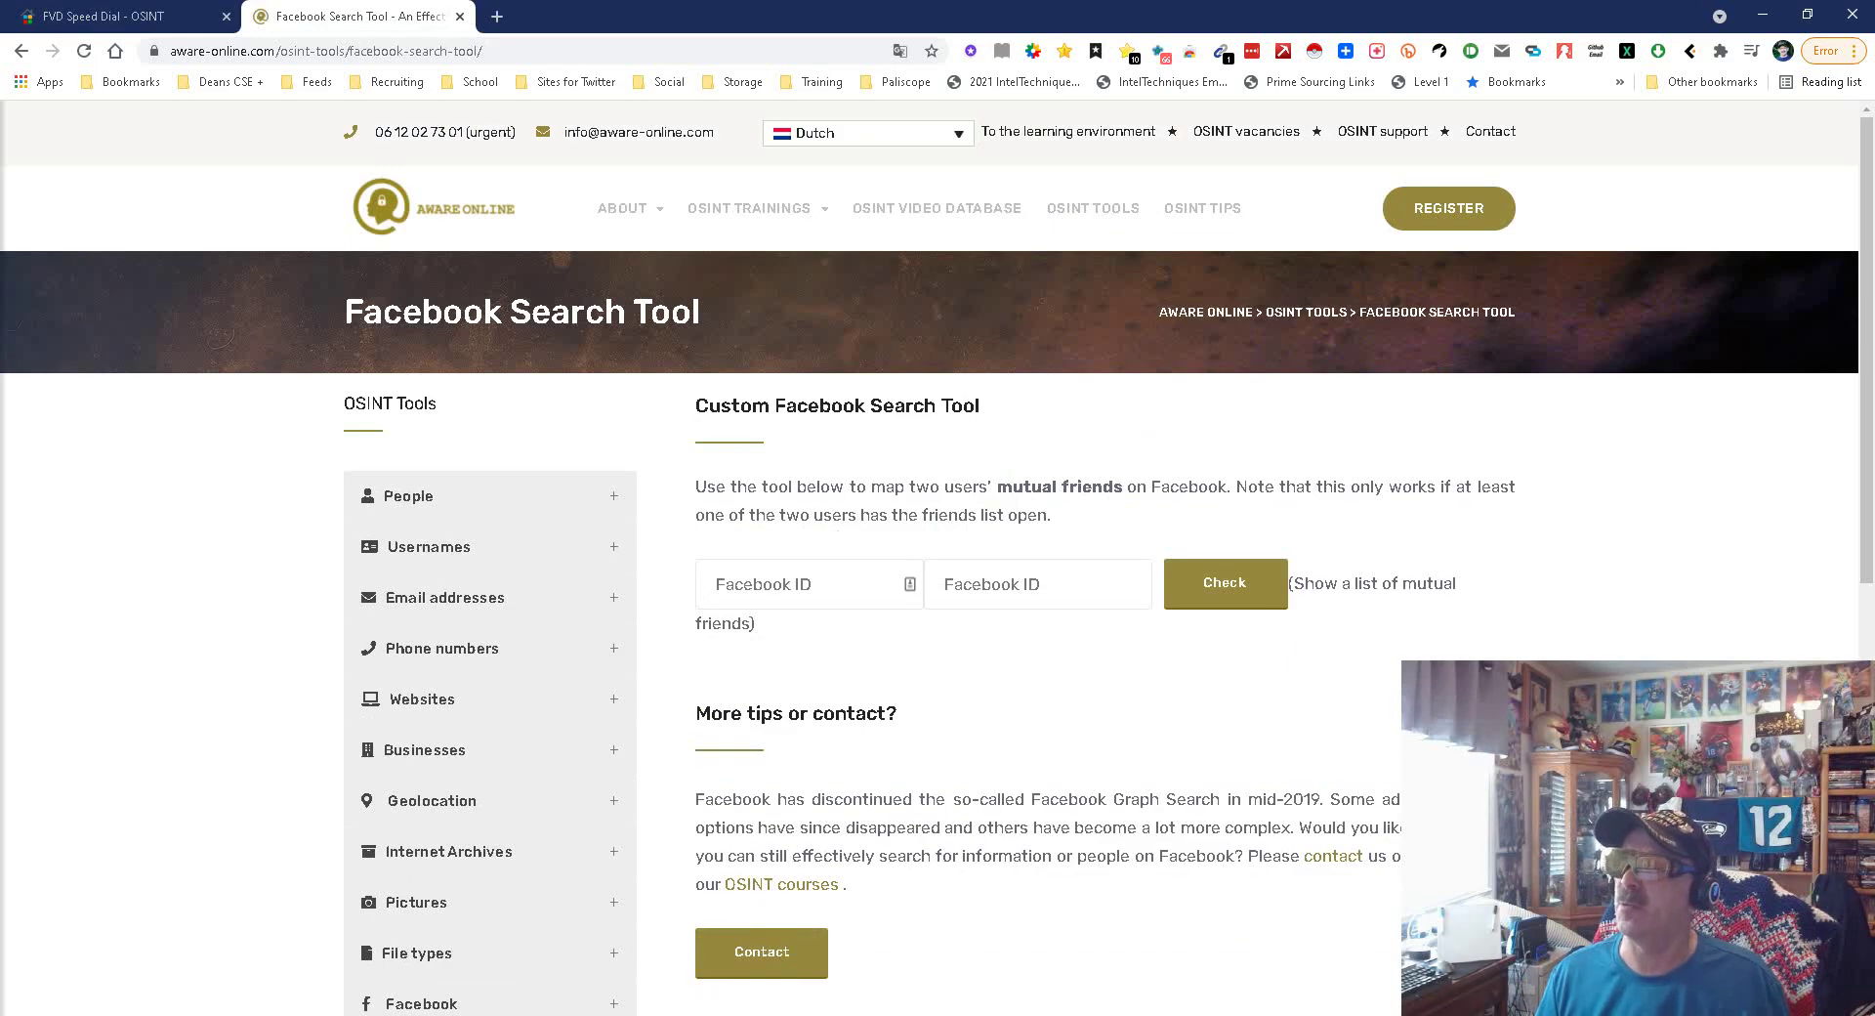
scroll(976, 586, down, 5)
scroll(976, 586, up, 4)
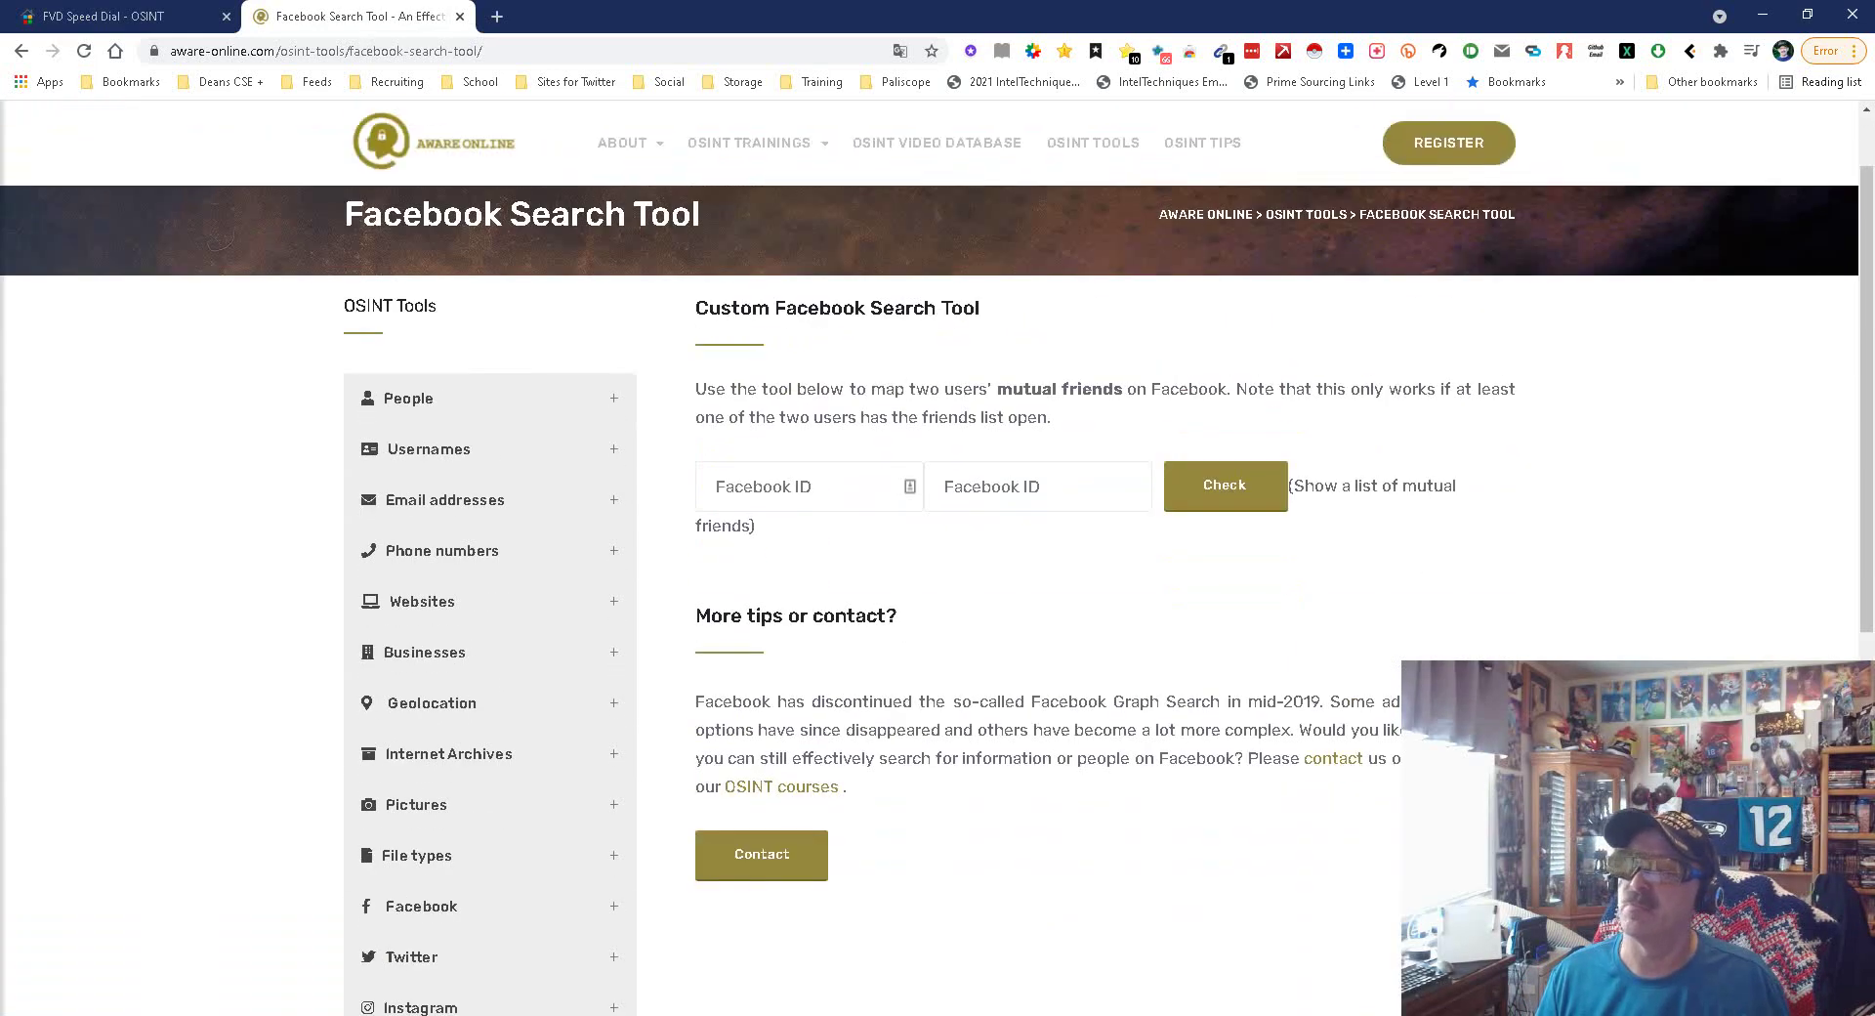
scroll(937, 556, down, 1)
scroll(937, 556, down, 3)
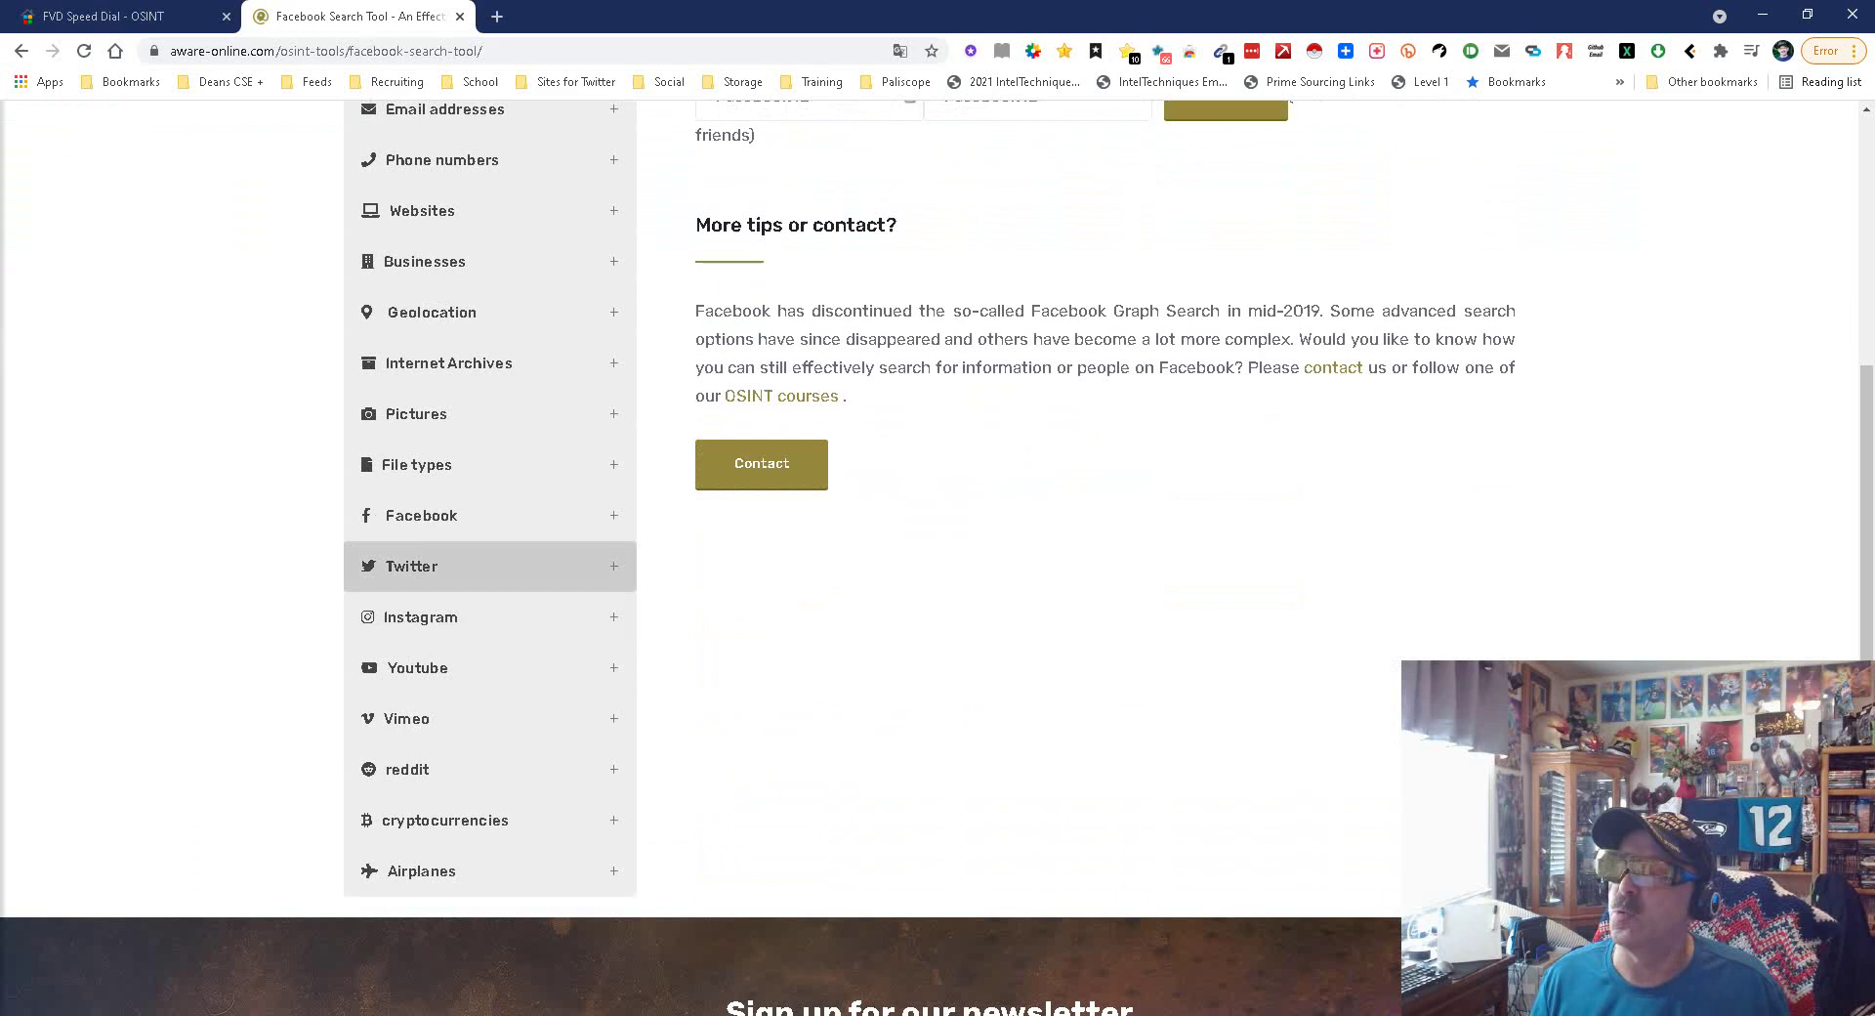
click(420, 571)
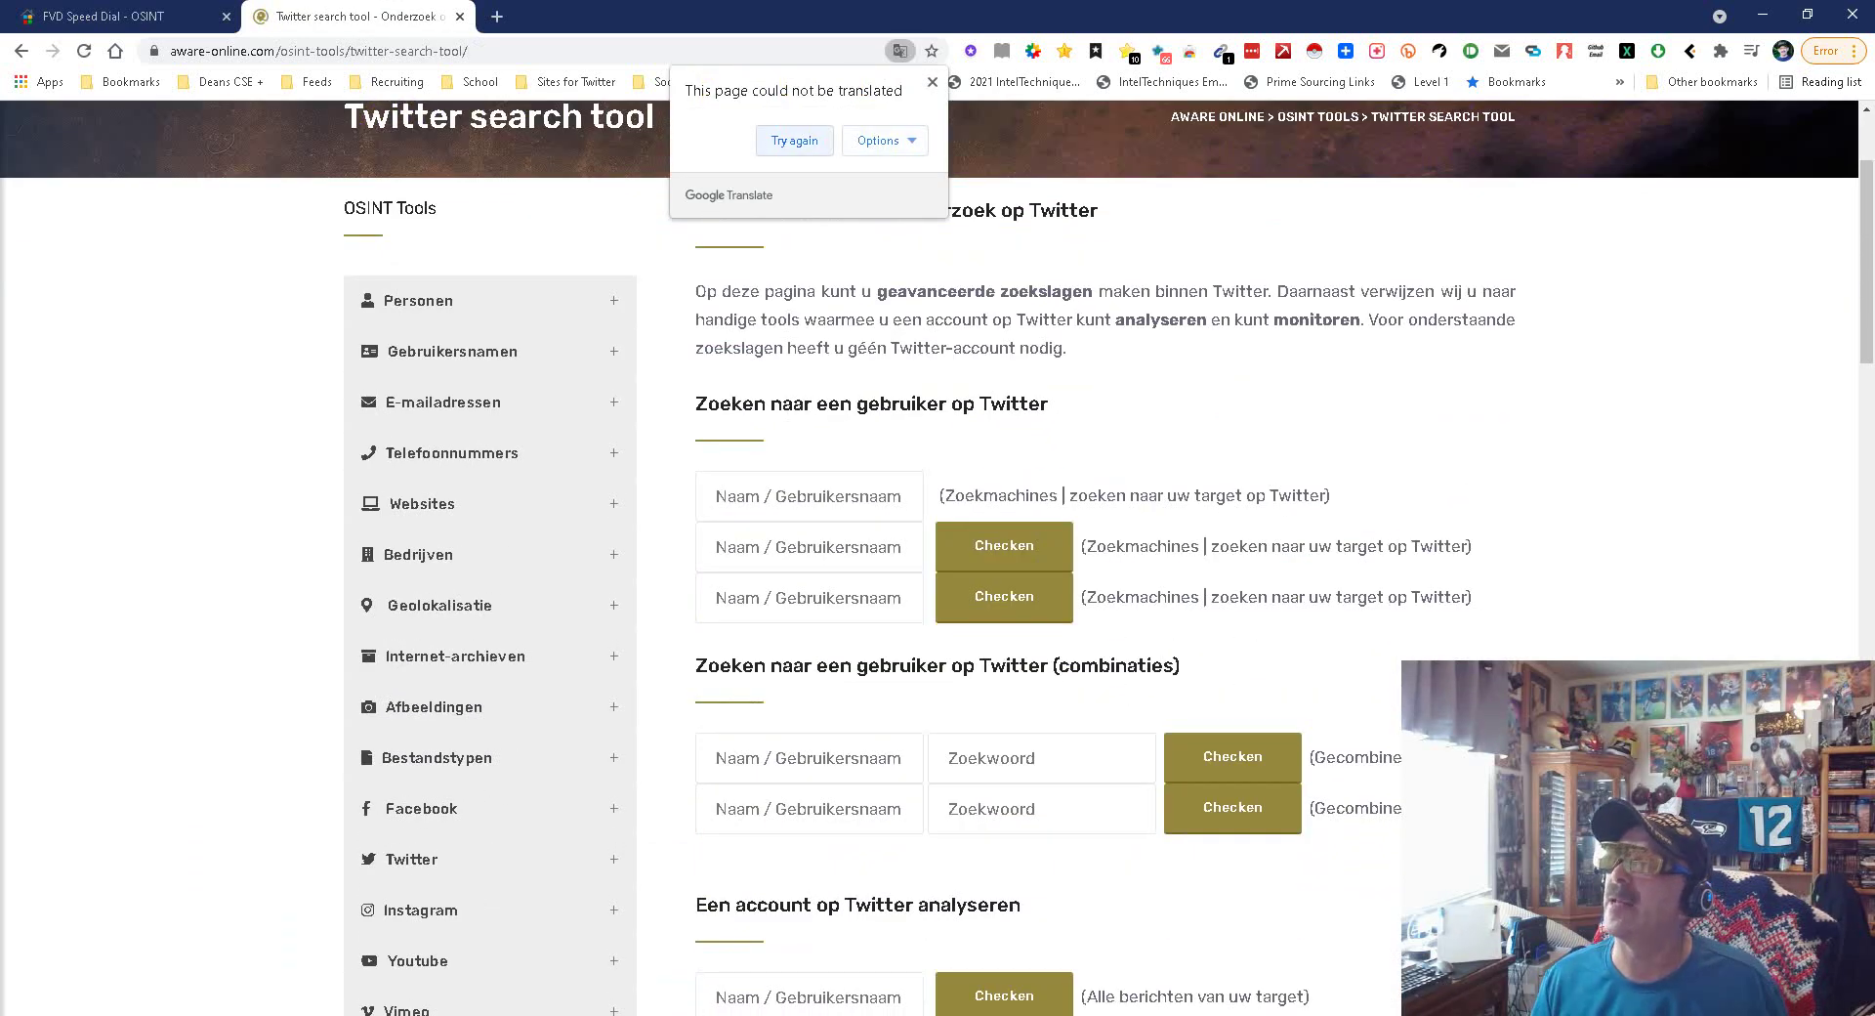
Step: Translate the Twitter search tool into English and scroll its user, keyword and account-analysis searches
click(794, 140)
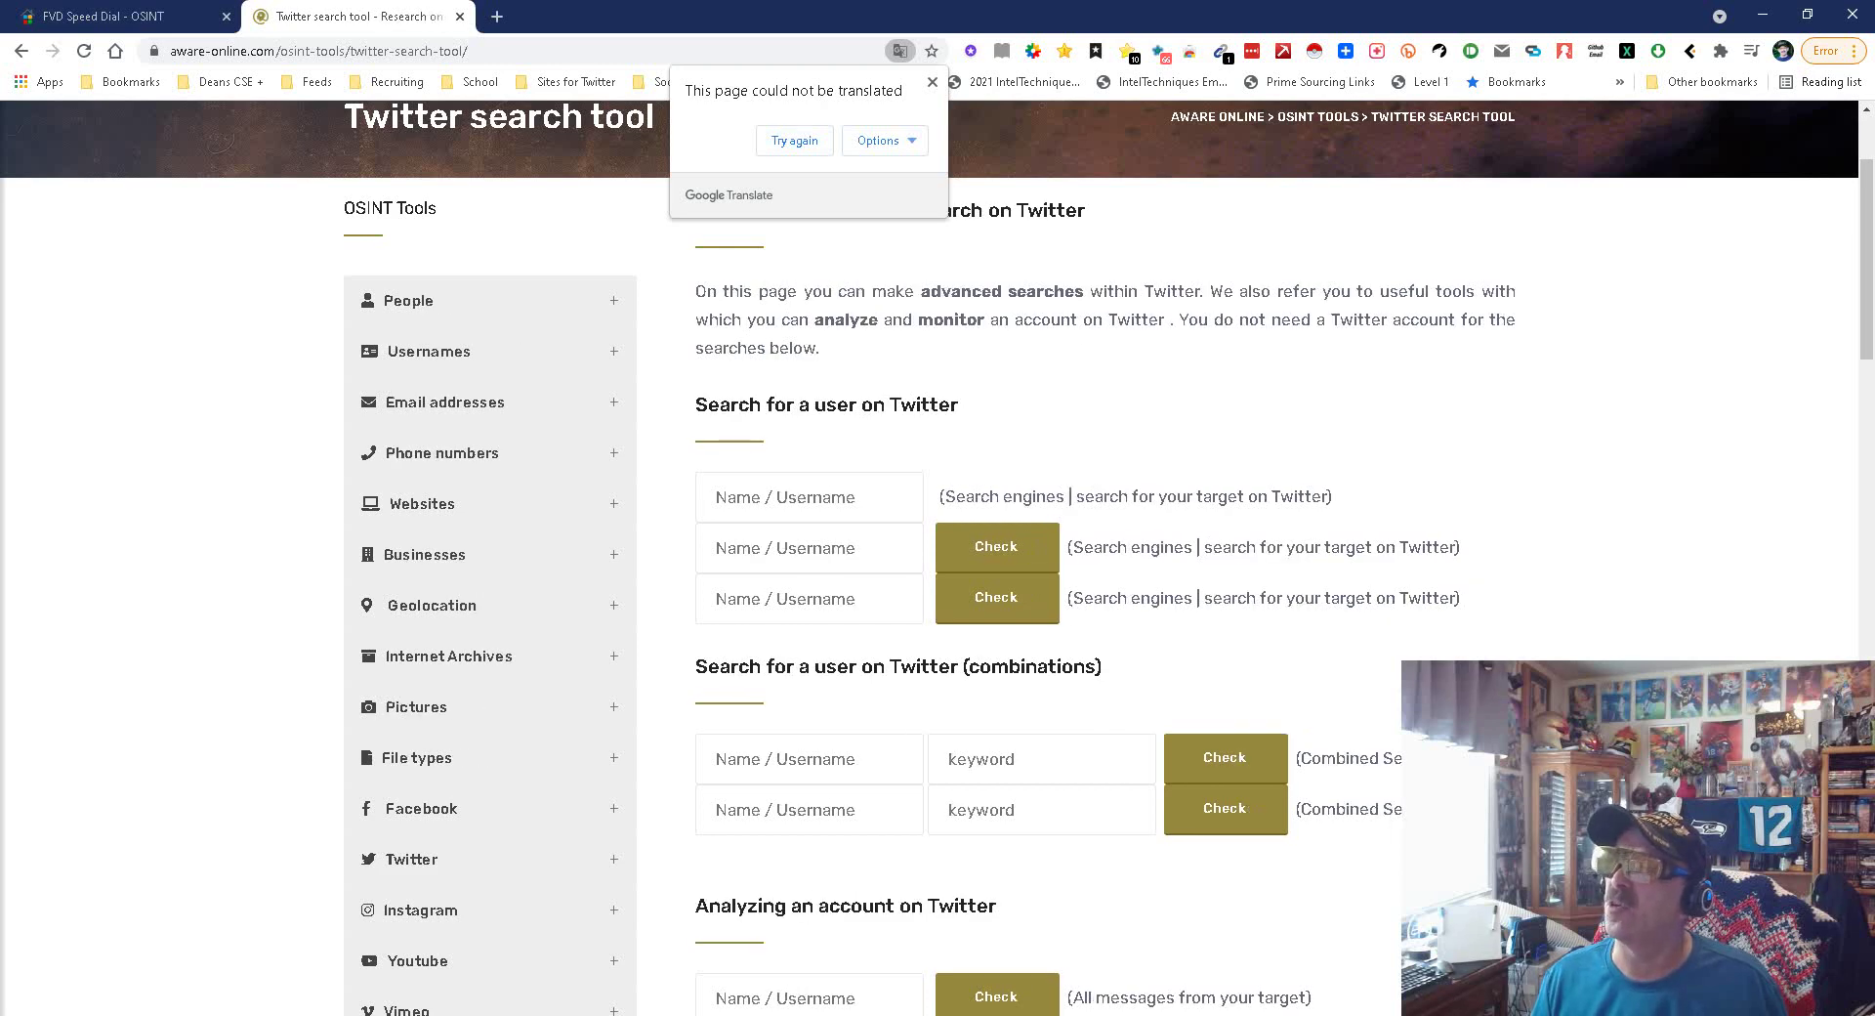
scroll(1075, 586, down, 2)
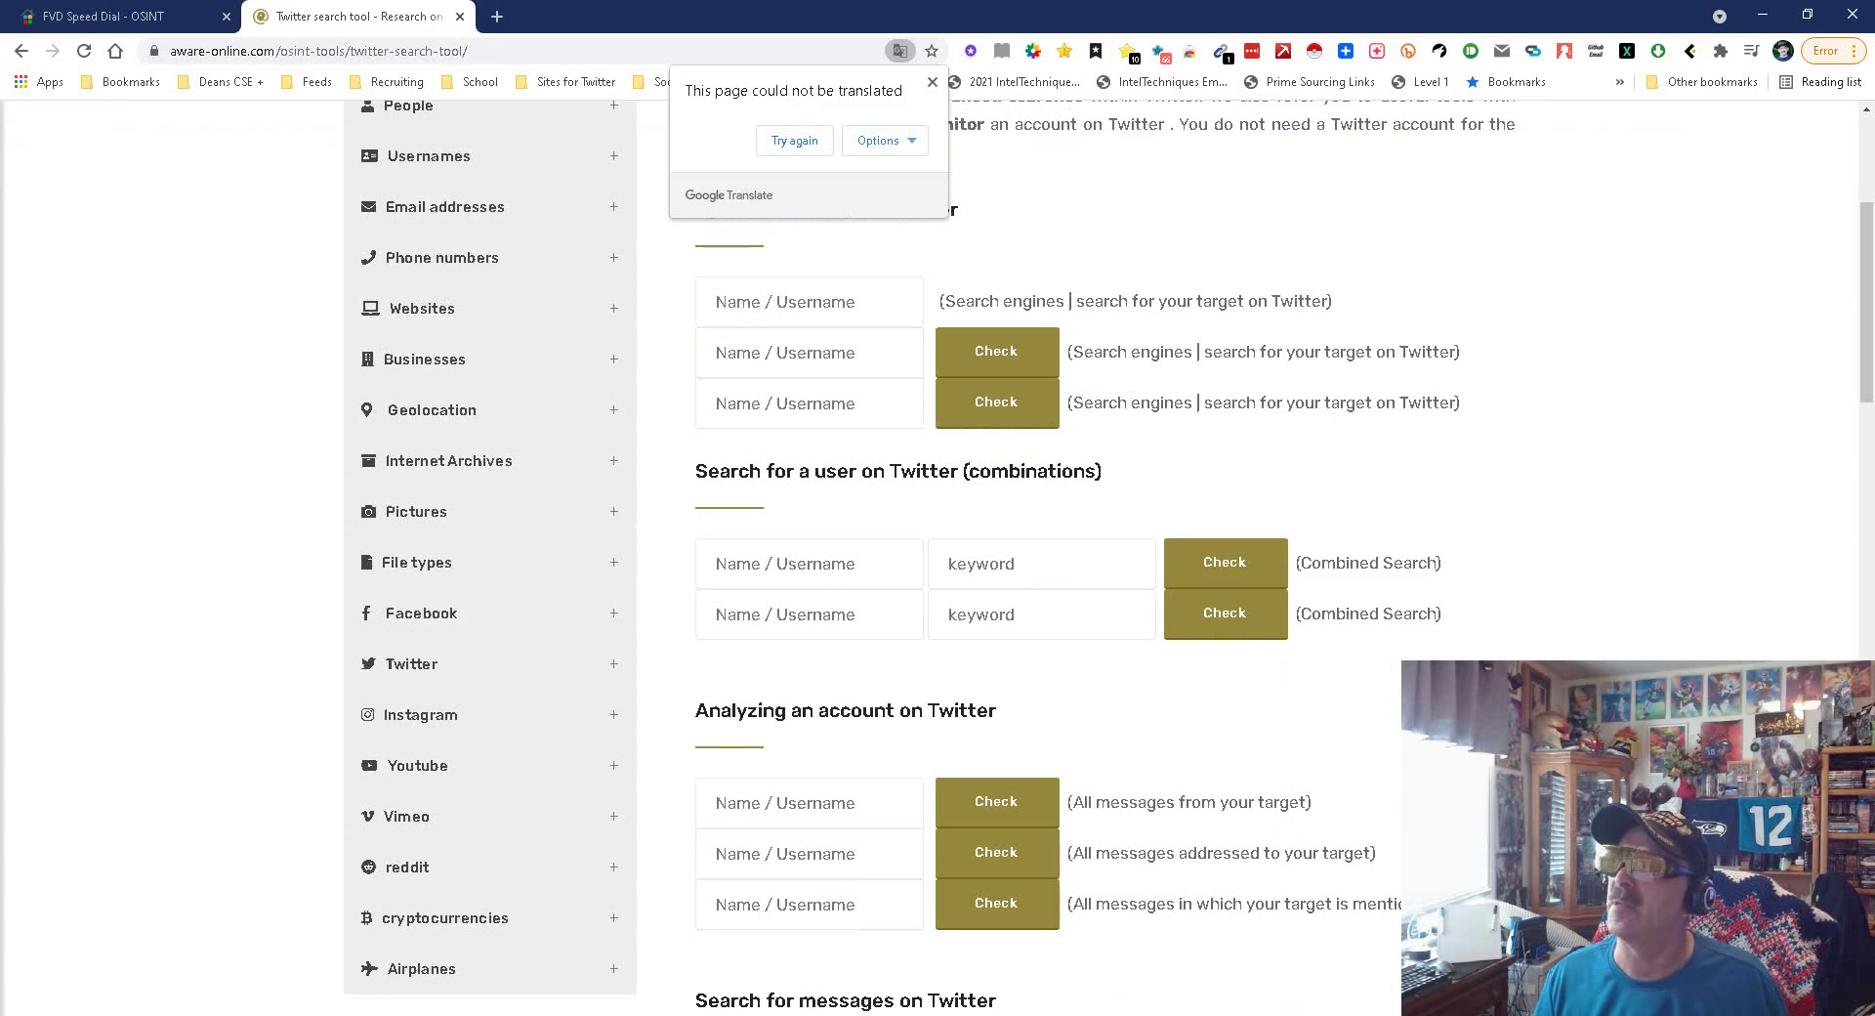
scroll(1074, 586, down, 3)
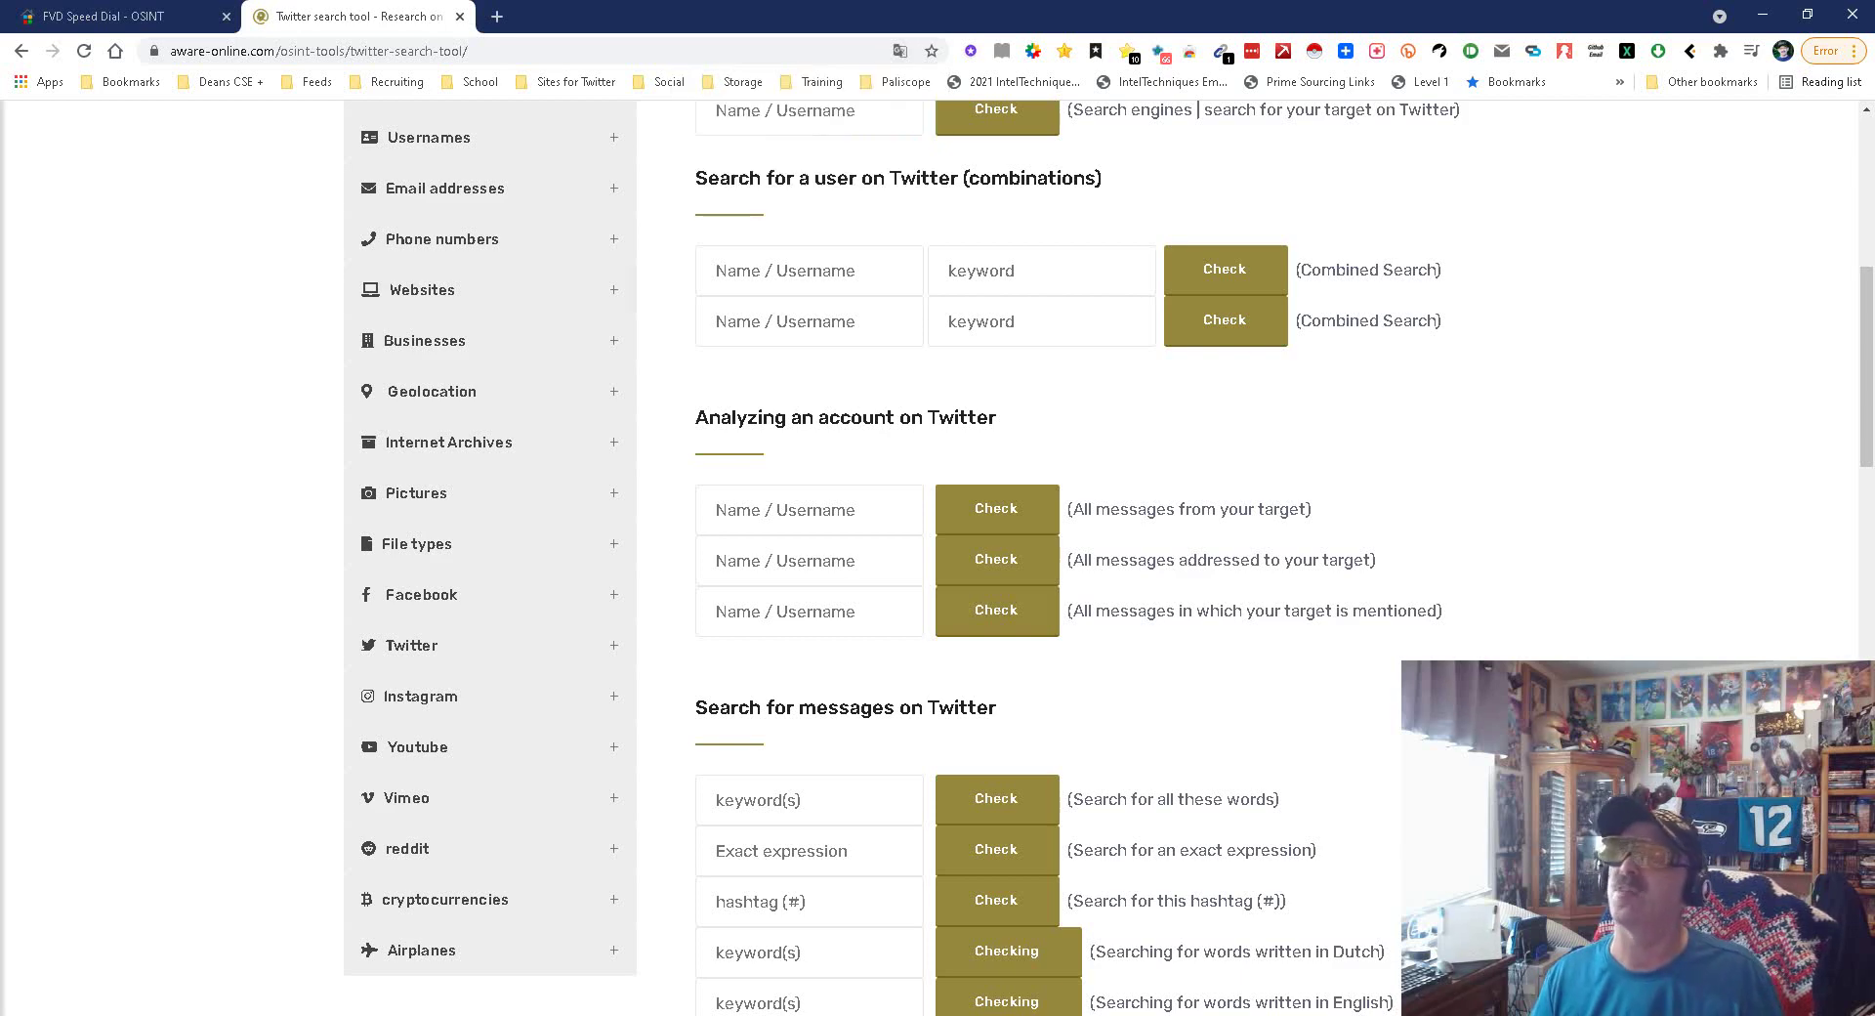
scroll(1074, 586, up, 1)
scroll(1075, 586, up, 3)
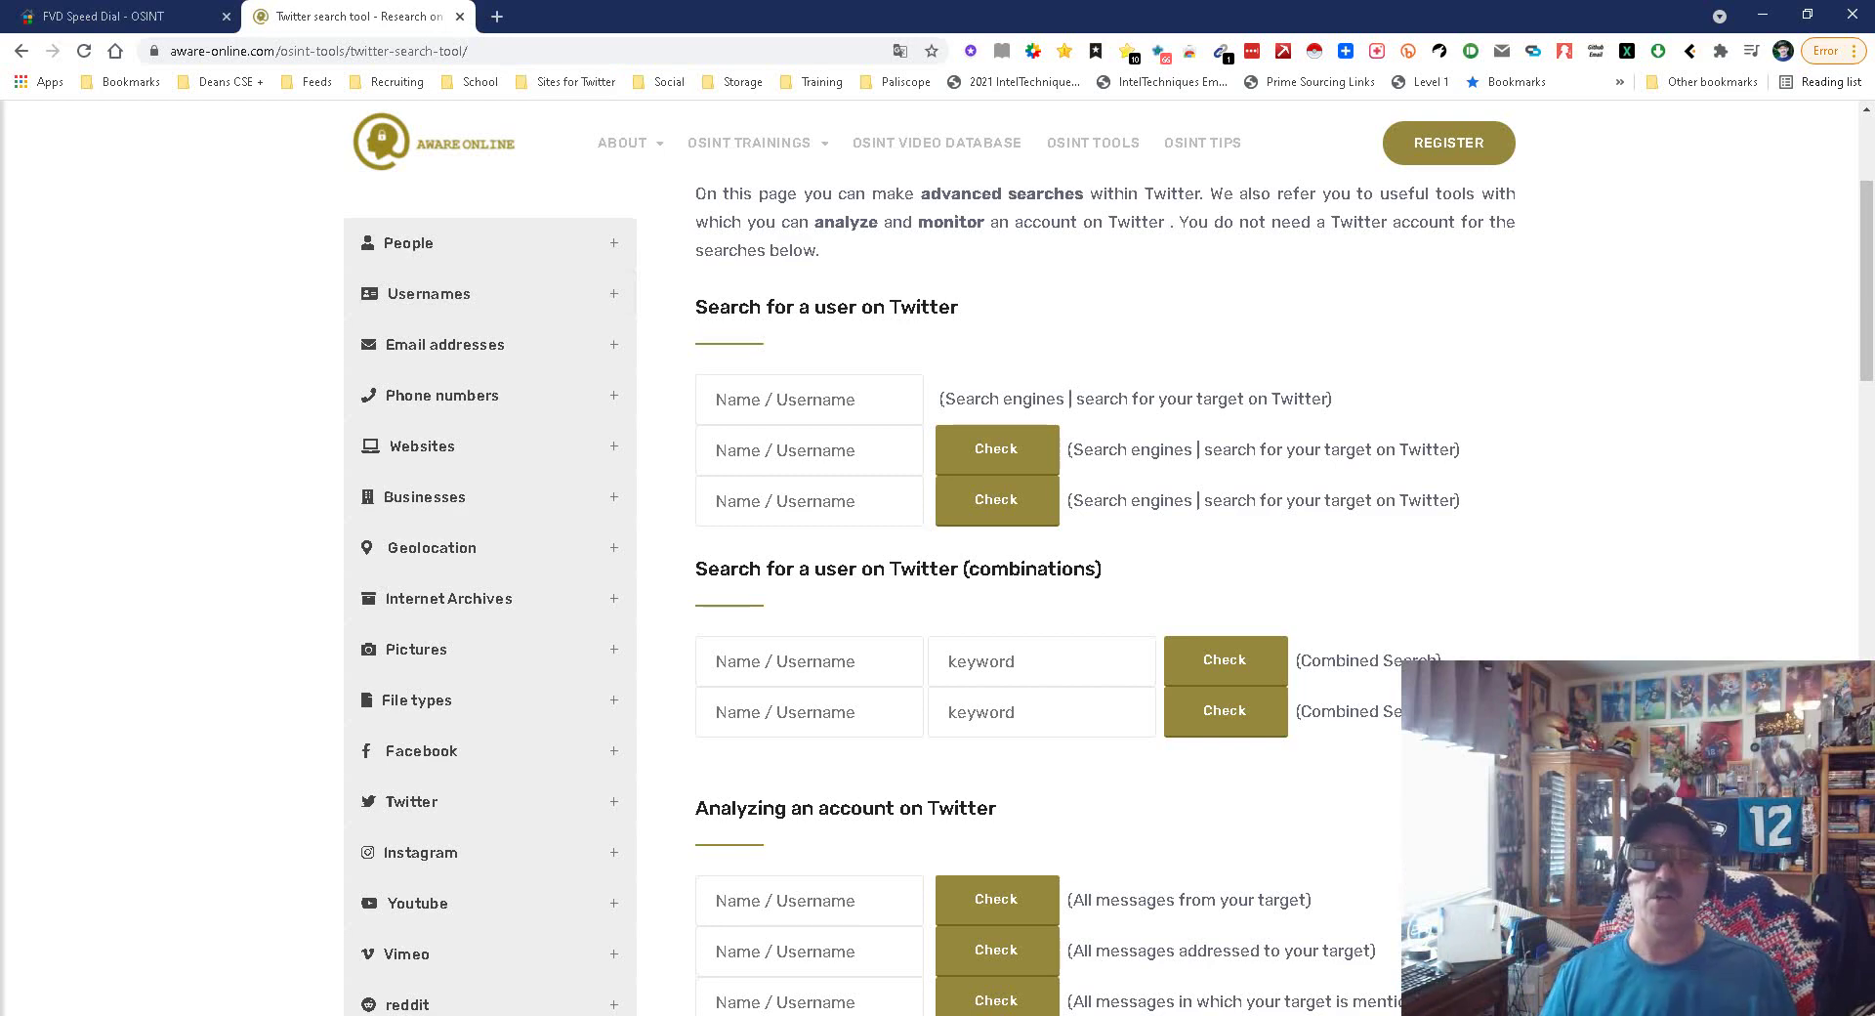
Step: Visit the Aware Online home page, then go back twice to the Facebook search tool
click(381, 142)
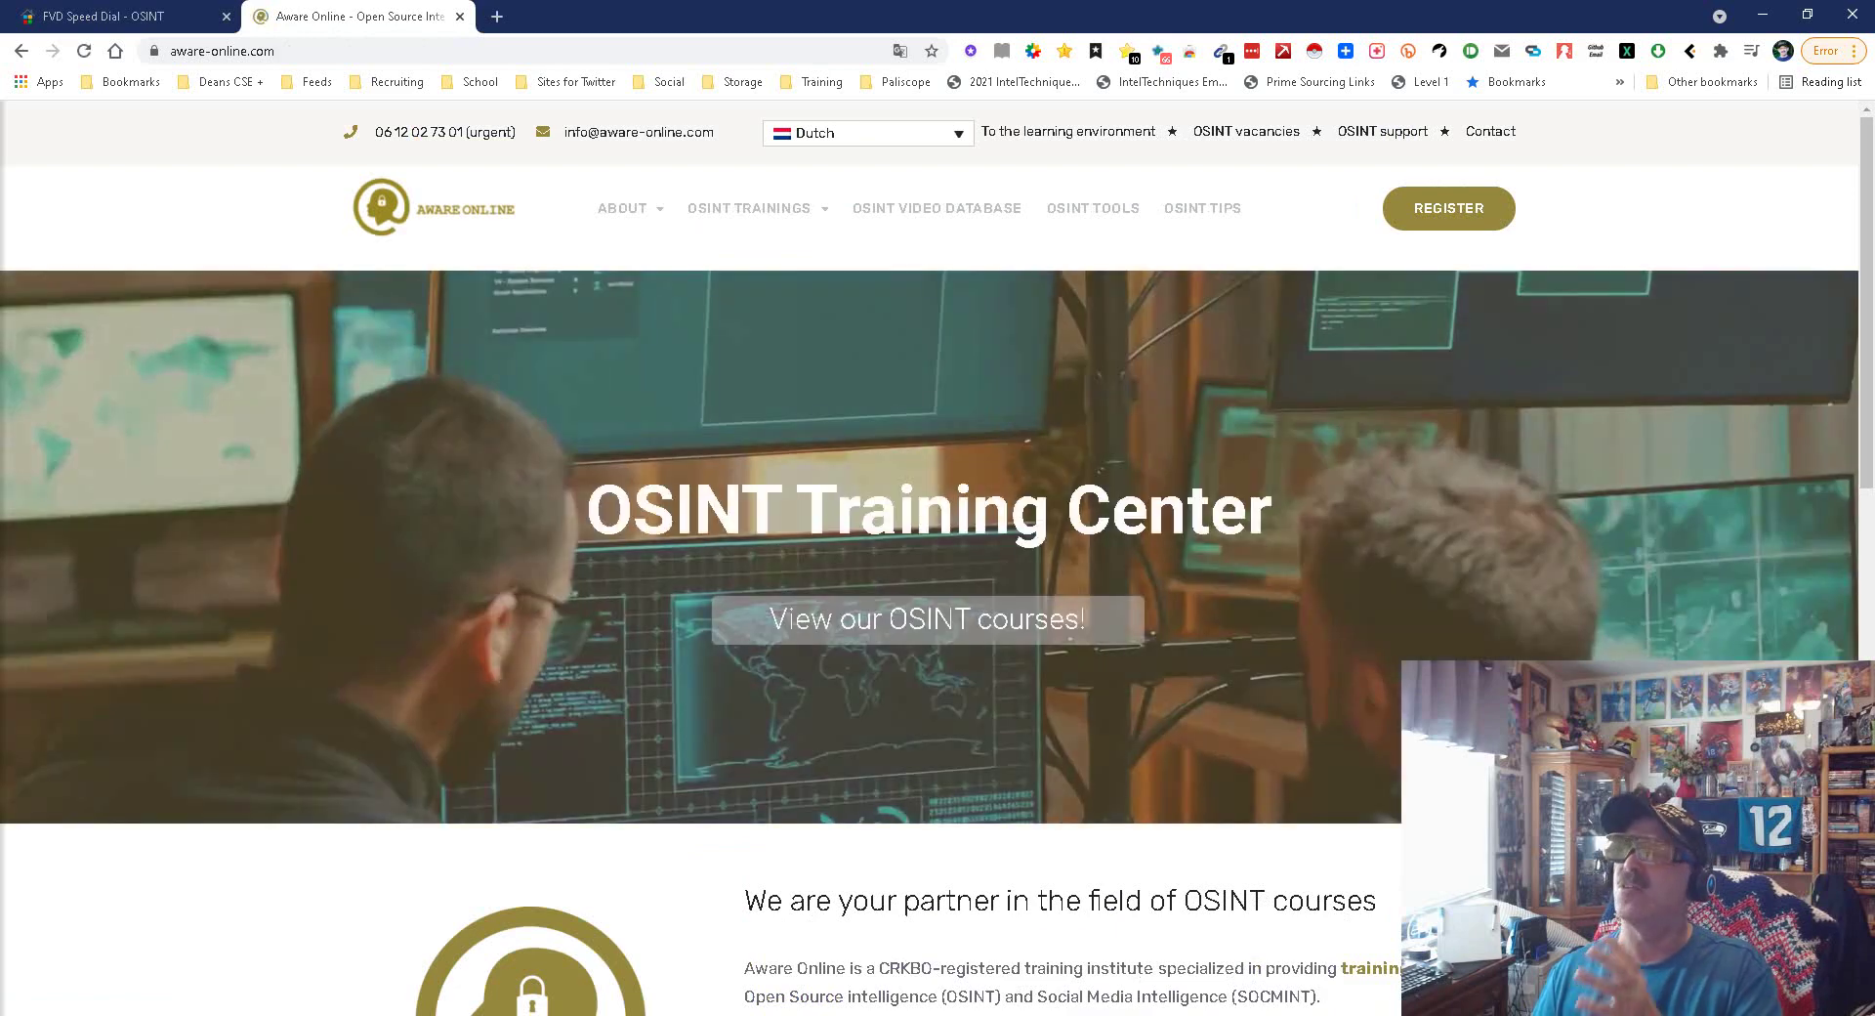
key(alt+Left)
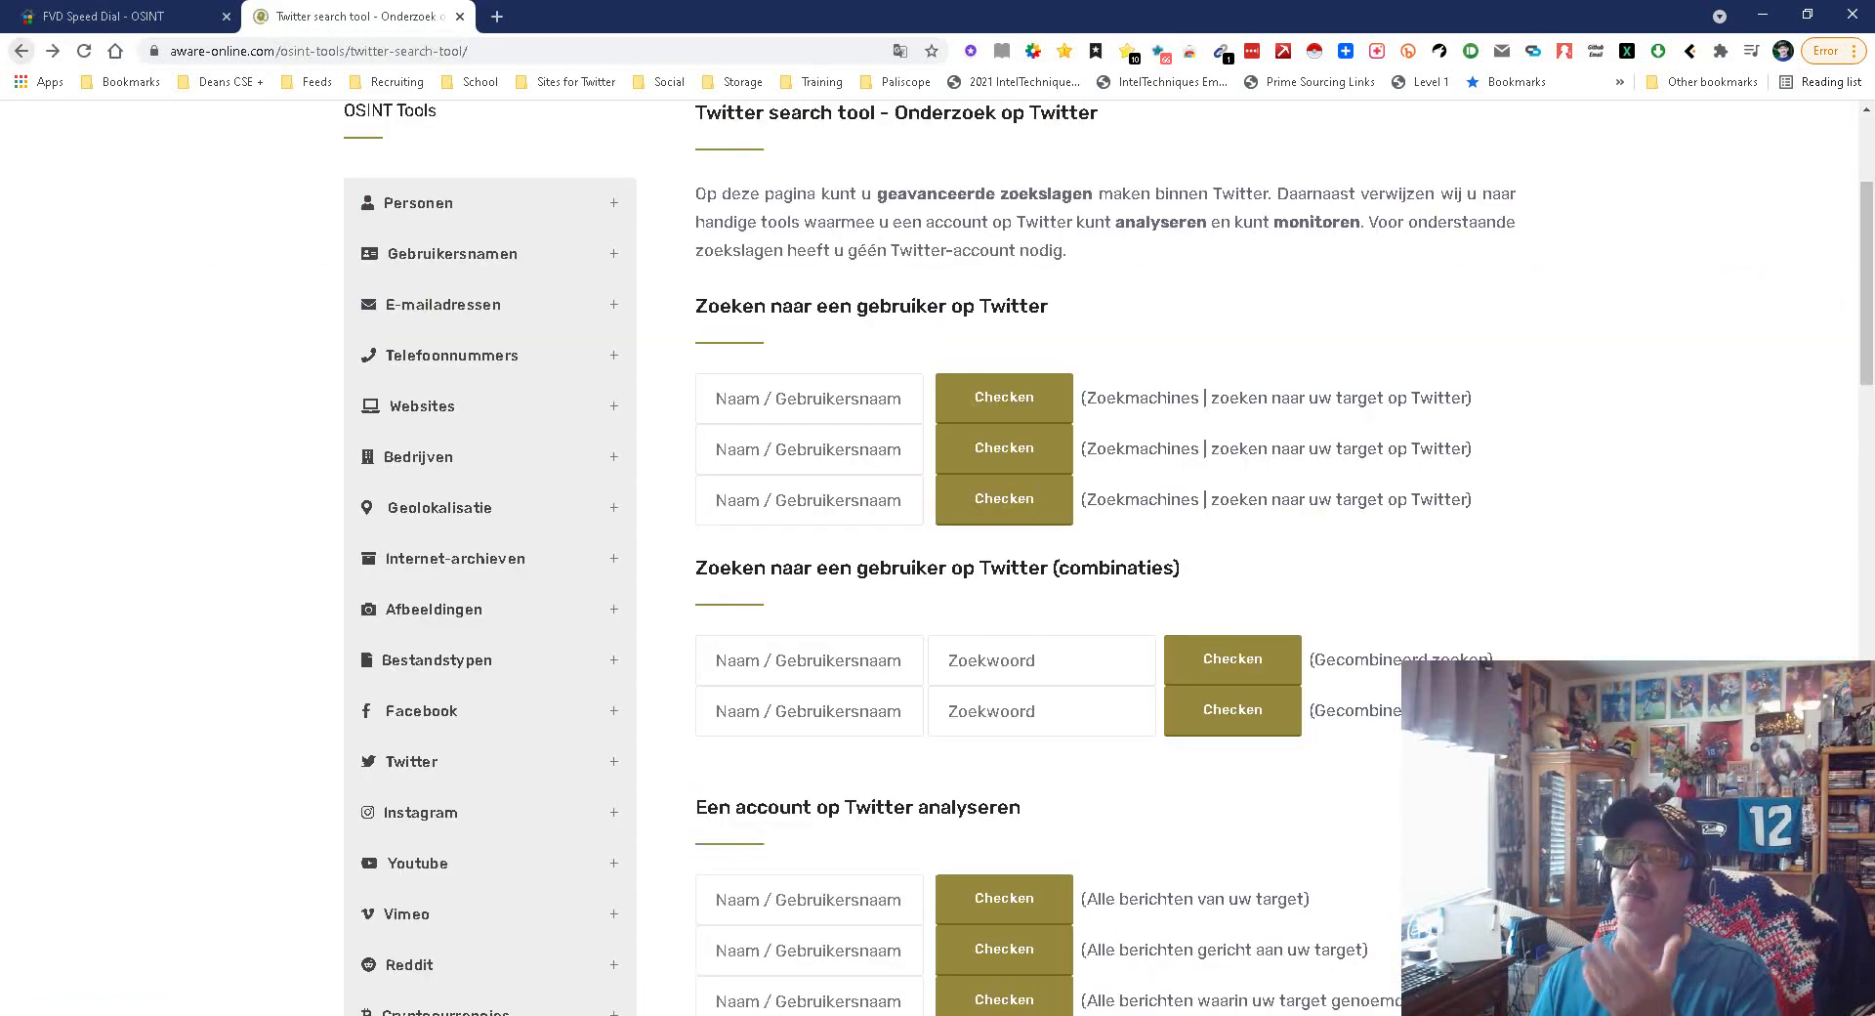
key(alt+Left)
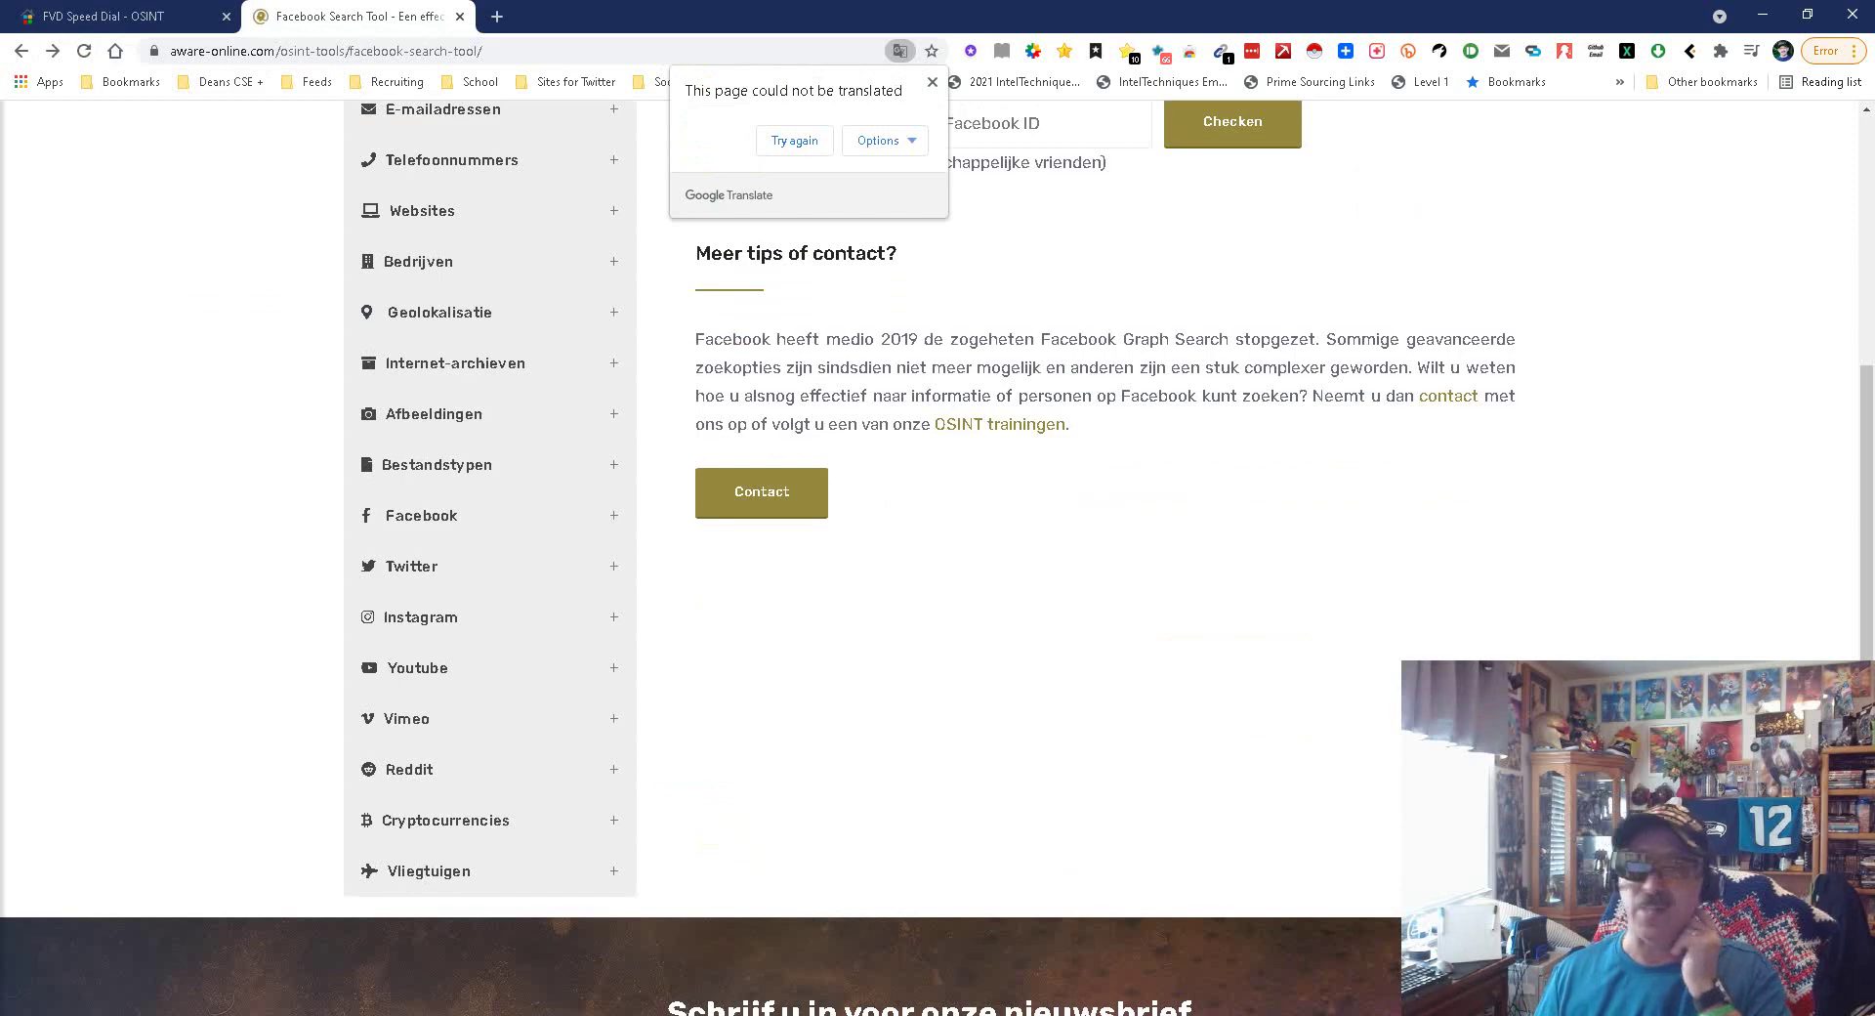